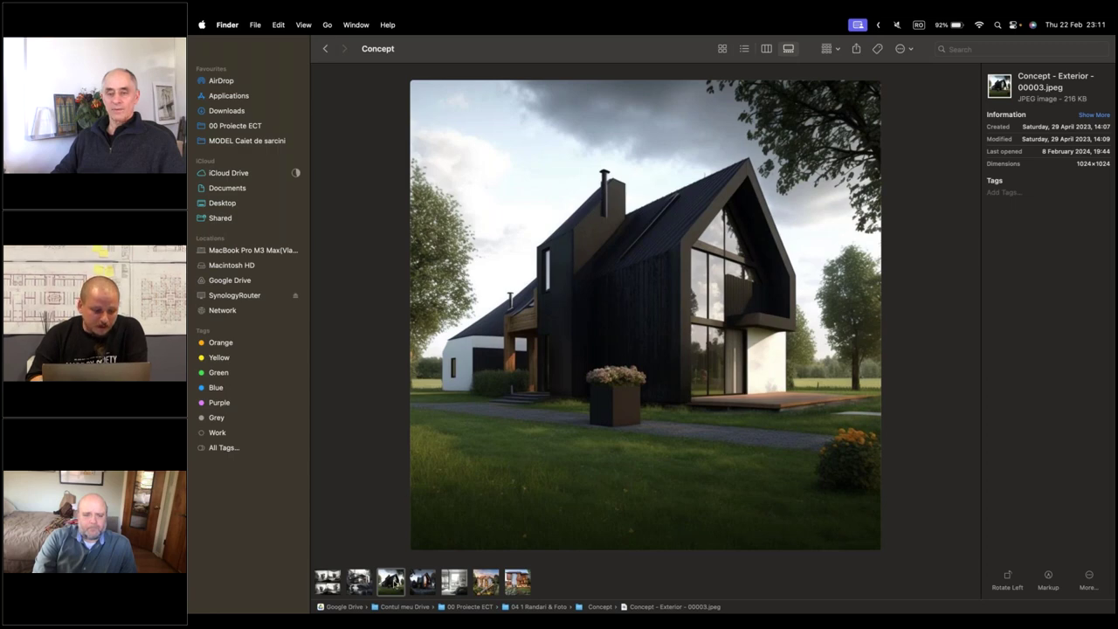
# - Preview the concept house images in the Concept folder, from Concept - Exterior - 00004.jpeg through LPB2.png
pyautogui.click(422, 582)
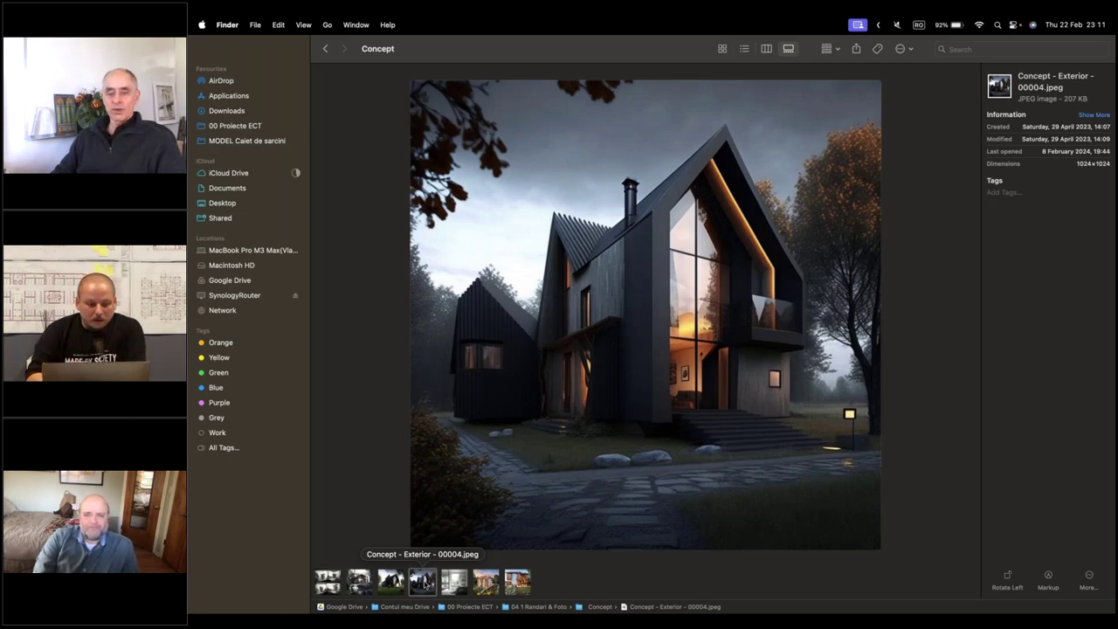
pyautogui.click(454, 584)
pyautogui.click(484, 583)
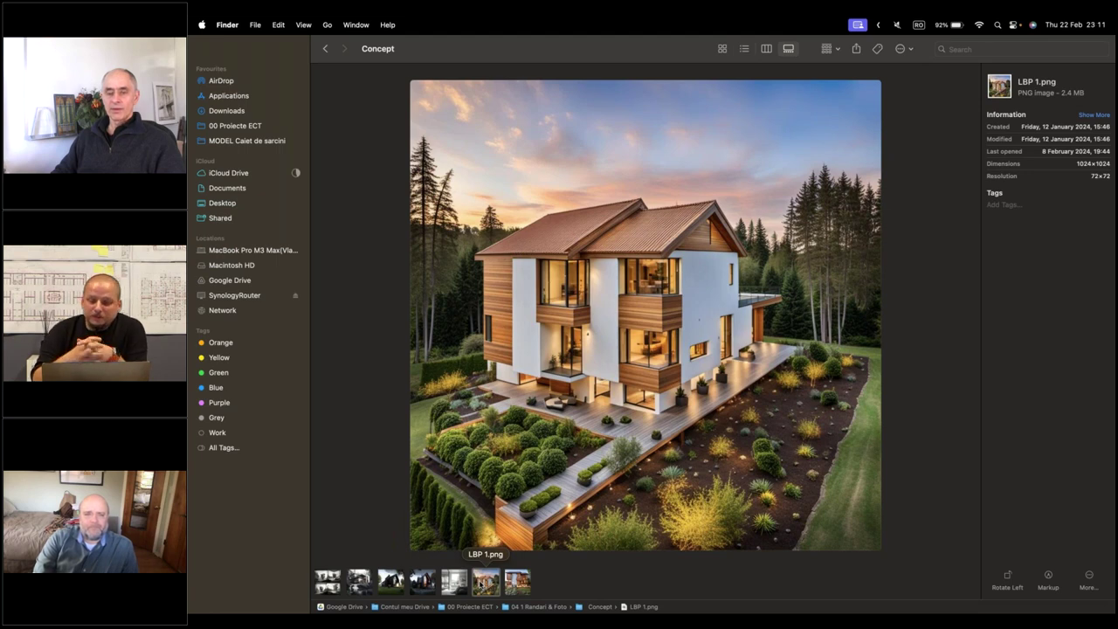
pyautogui.click(516, 581)
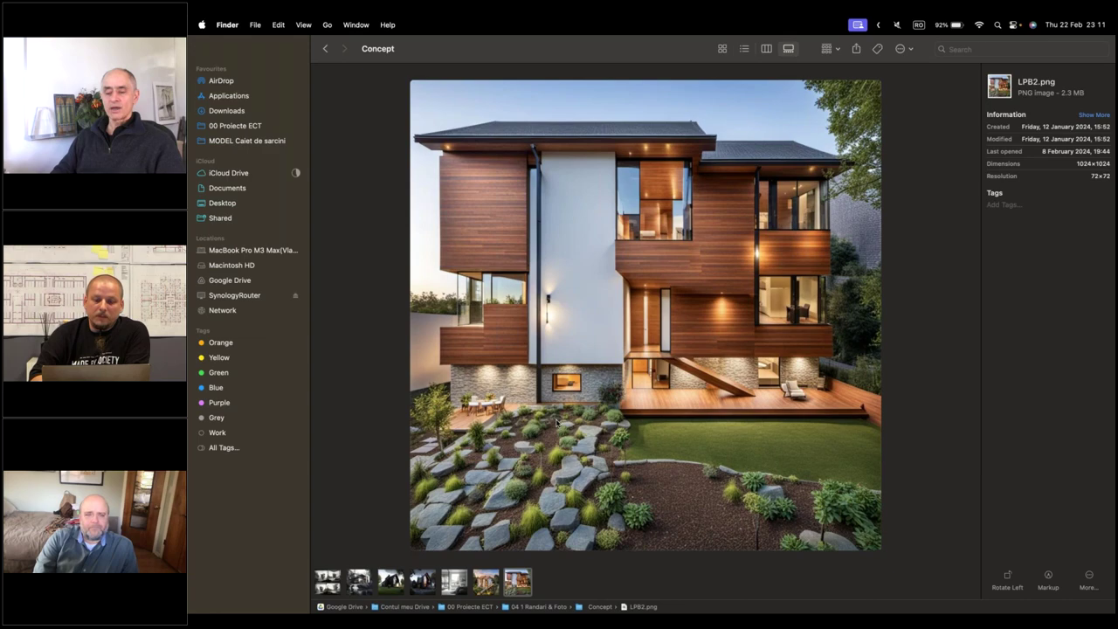
# - Switch to Archicad and examine the rendered facade images on the COOPR layout sheet
pyautogui.hotkey('ctrl', 'Right')
pyautogui.hotkey('ctrl', 'Right')
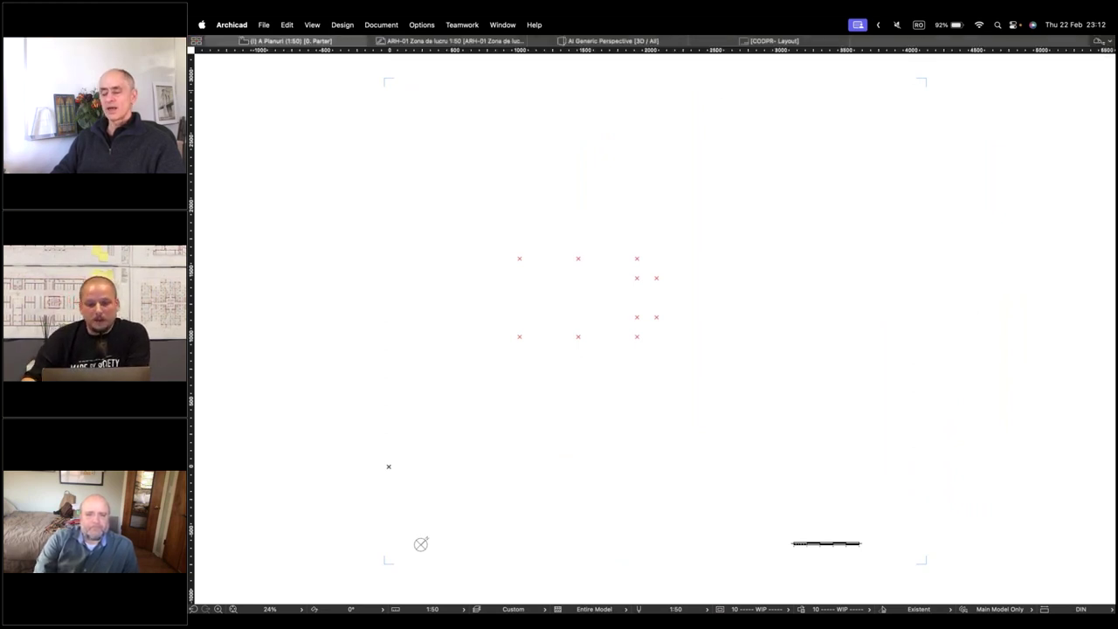
pyautogui.click(742, 44)
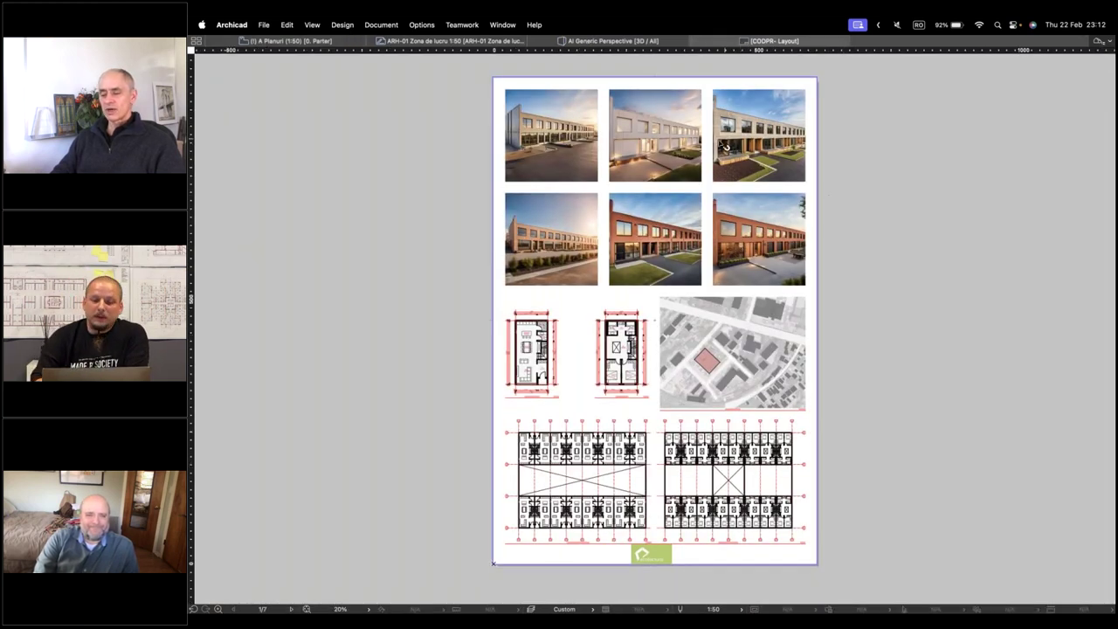
pyautogui.keyDown('ctrl'); pyautogui.scroll(3, 690, 323); pyautogui.keyUp('ctrl')
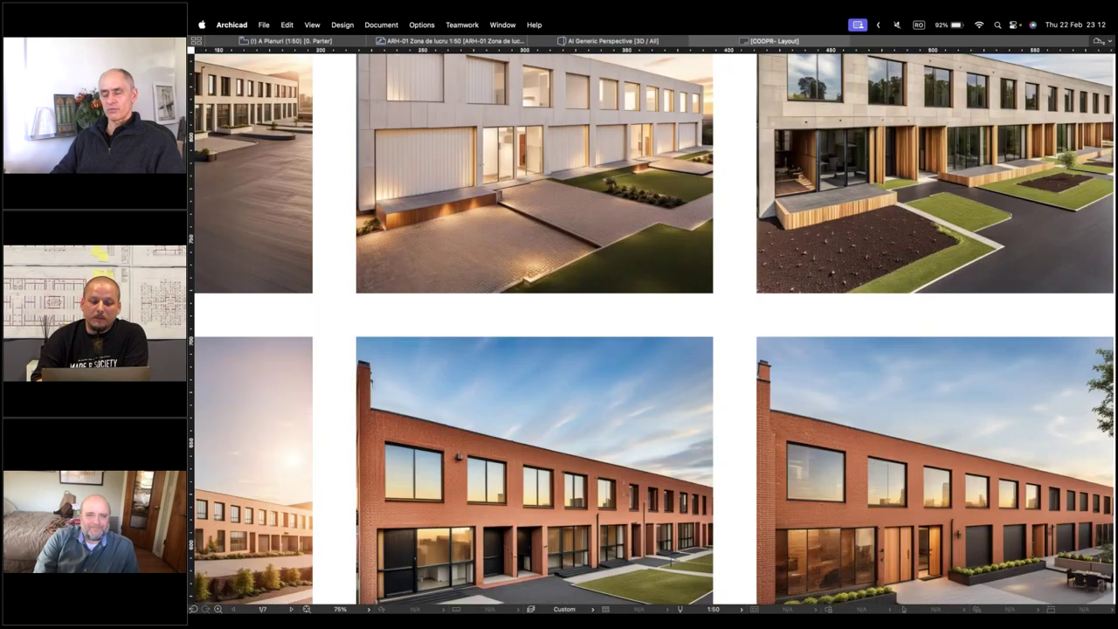
pyautogui.scroll(1, 629, 332)
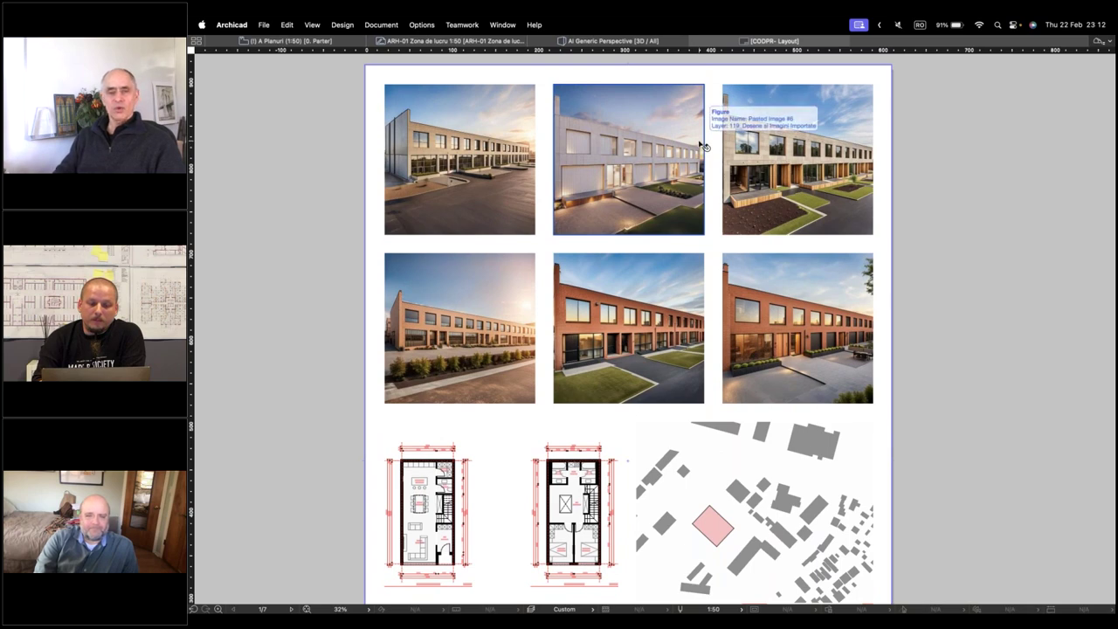
pyautogui.keyDown('ctrl'); pyautogui.scroll(1, 703, 146); pyautogui.keyUp('ctrl')
pyautogui.scroll(1, 704, 146)
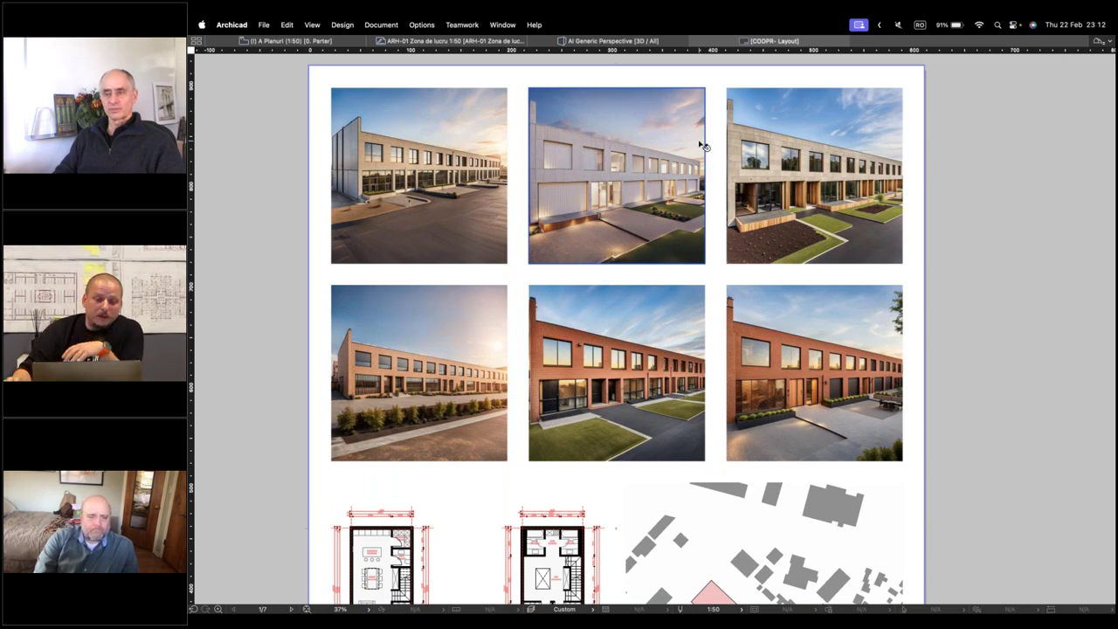
# - Show the AI Generic Perspective 3D view and inspect the row-house massing model from another angle
pyautogui.click(647, 45)
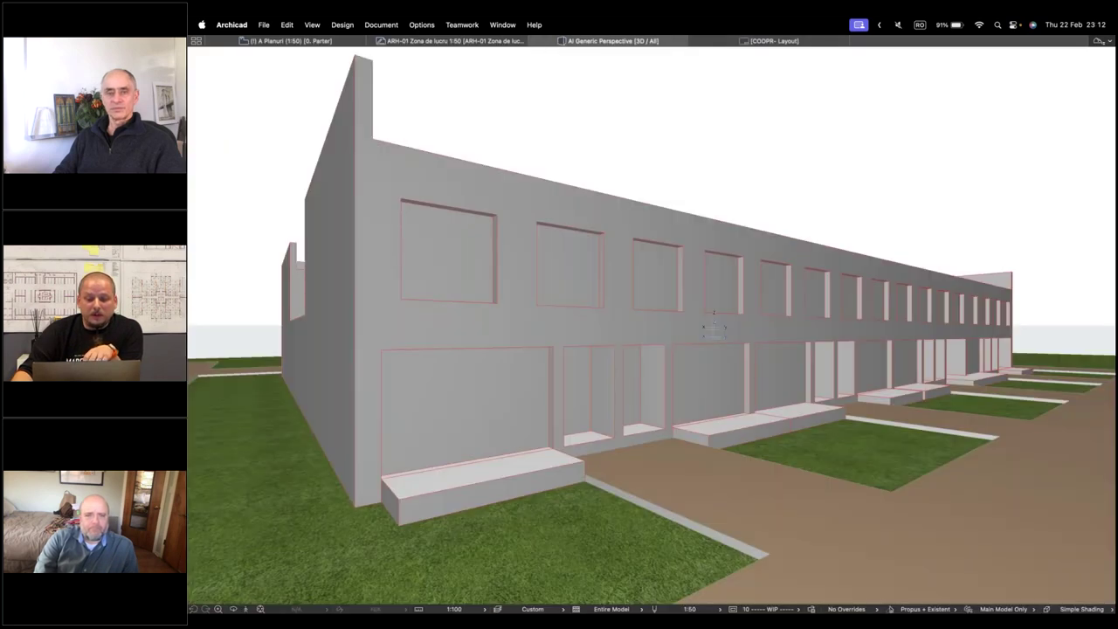
pyautogui.scroll(-5, 643, 330)
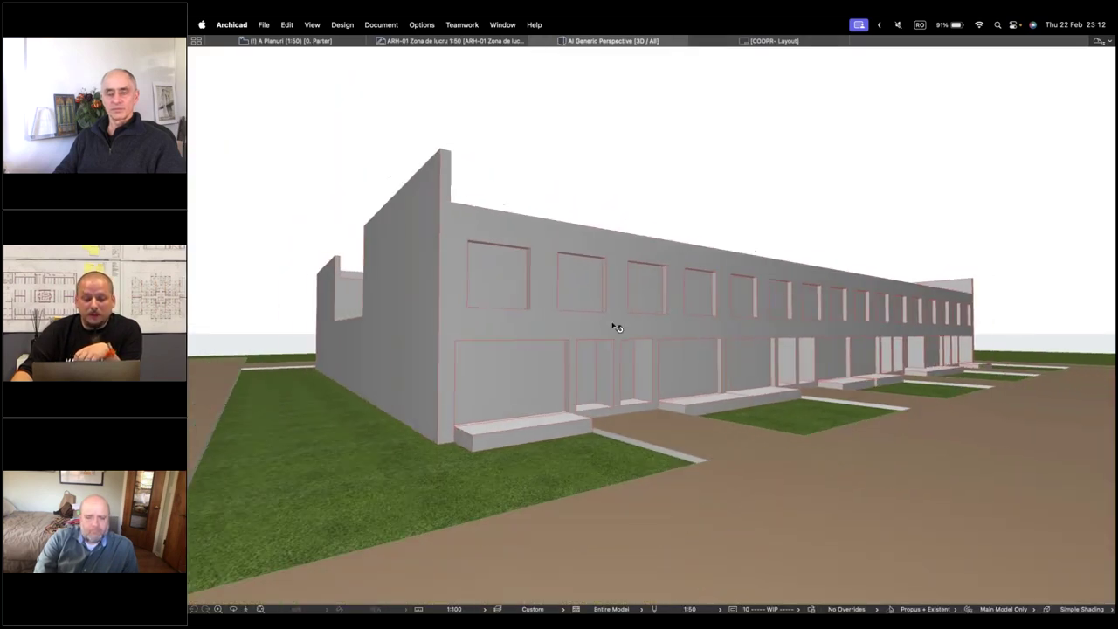
pyautogui.keyDown('shift'); pyautogui.moveTo(592, 305); pyautogui.dragTo(560, 264, button='middle'); pyautogui.keyUp('shift')
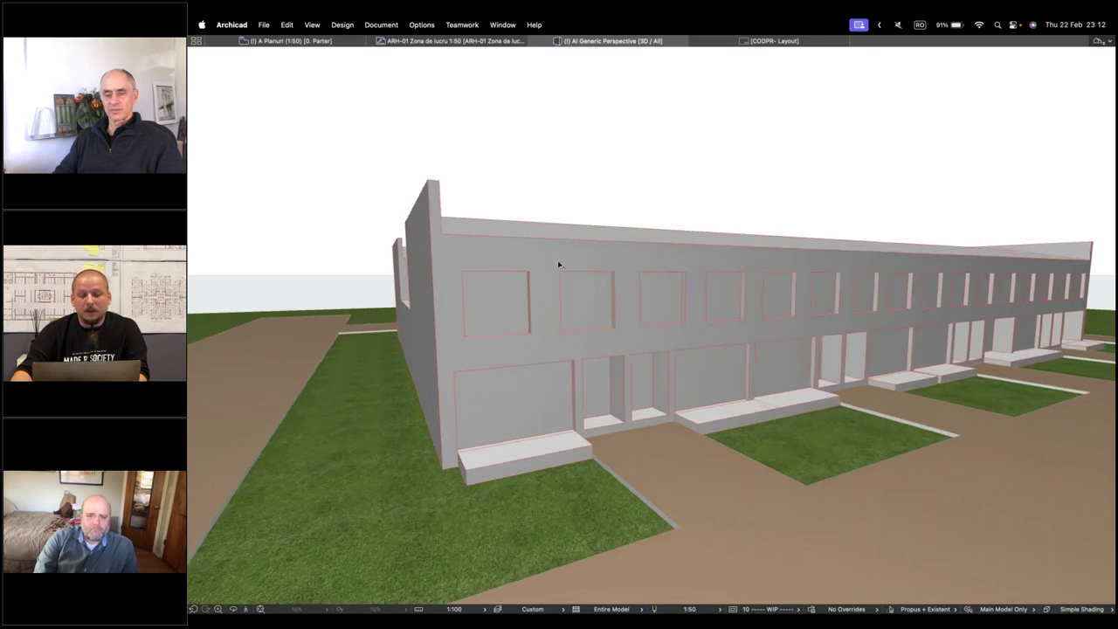
# - Compare the layout's facade renders with the 3D massing model, viewing the building's end wall and street front
pyautogui.click(764, 41)
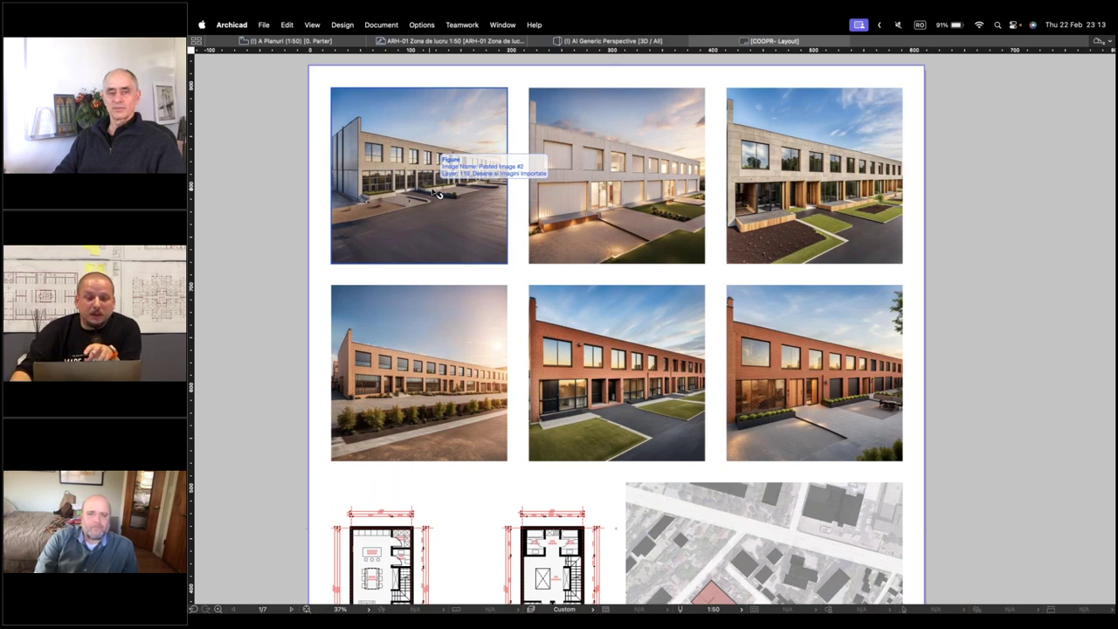
pyautogui.press('F3')
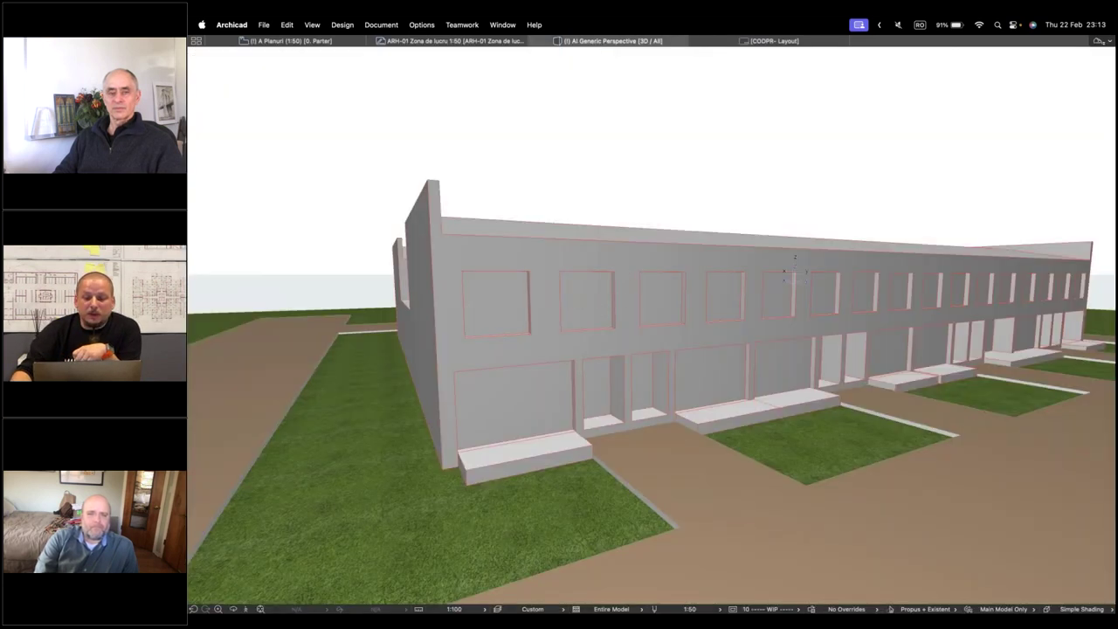
pyautogui.hscroll(-2, 573, 306)
pyautogui.keyDown('shift'); pyautogui.moveTo(575, 300); pyautogui.dragTo(679, 293, button='middle'); pyautogui.keyUp('shift')
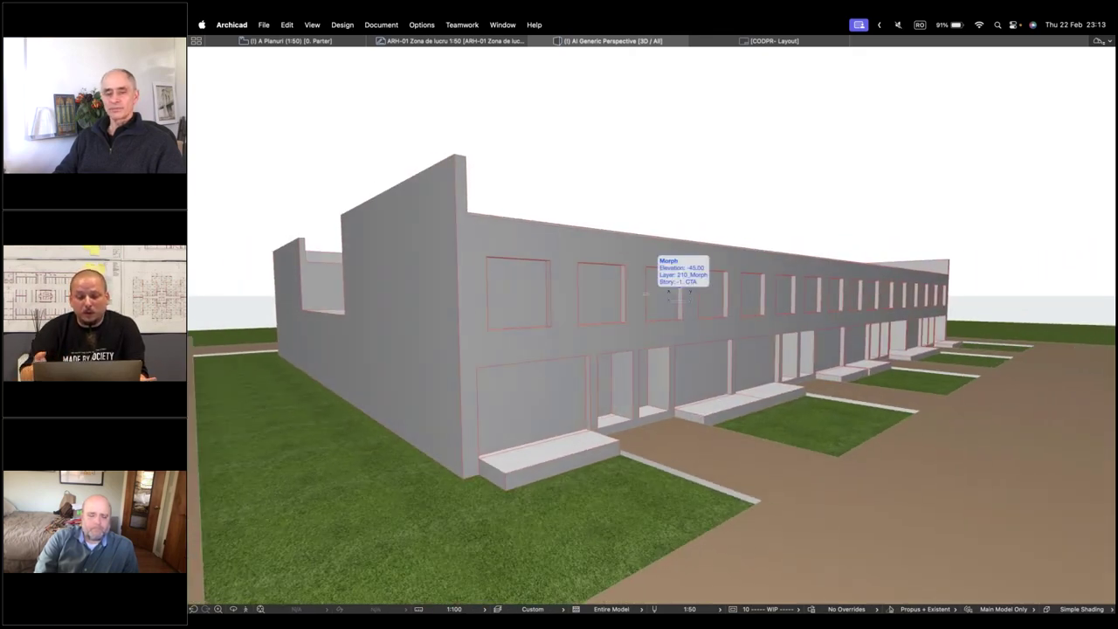
pyautogui.click(680, 295)
pyautogui.press('Escape')
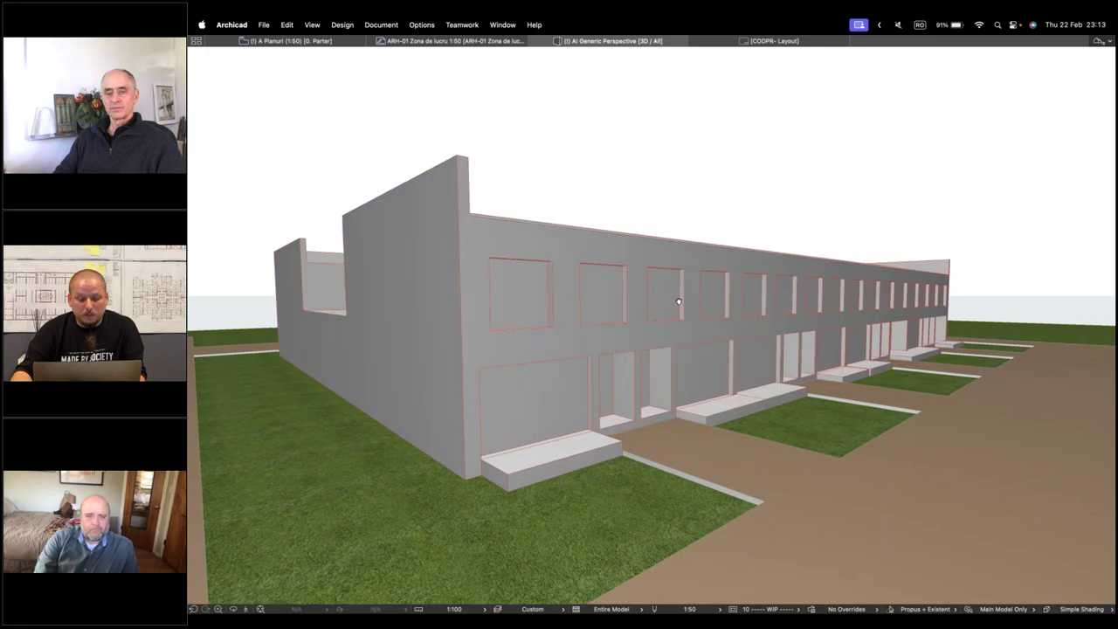
pyautogui.keyDown('shift'); pyautogui.moveTo(674, 302); pyautogui.dragTo(594, 339, button='middle'); pyautogui.keyUp('shift')
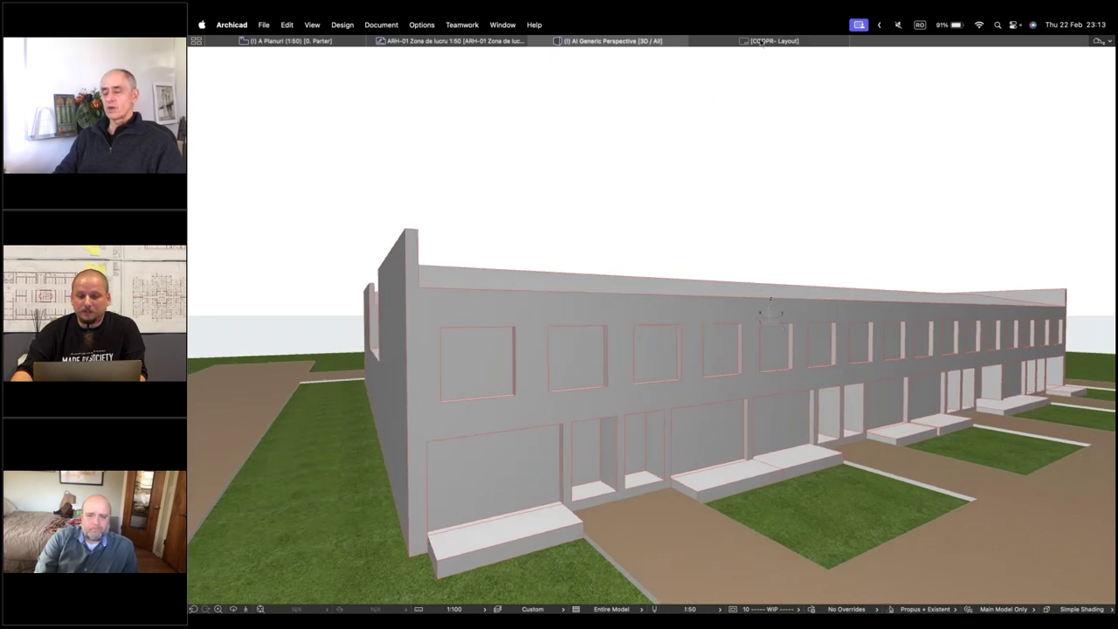
# - Examine the six facade renders on the COOPR layout up close, covering both the brick and the light-coloured variants
pyautogui.click(762, 41)
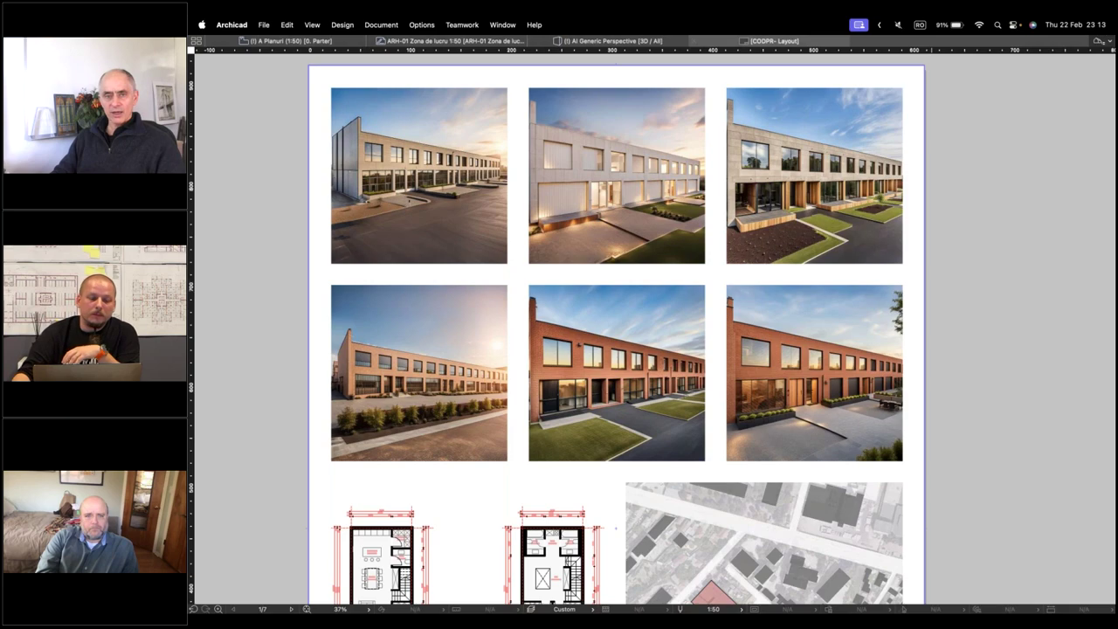
pyautogui.scroll(5, 442, 351)
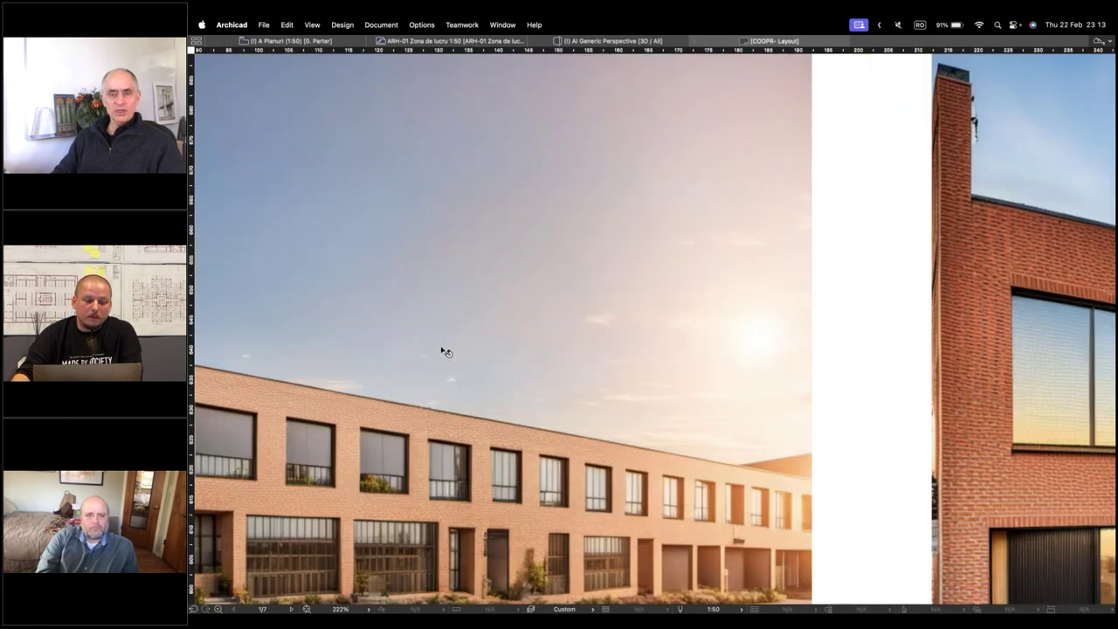
pyautogui.scroll(-2, 443, 351)
pyautogui.scroll(-4, 443, 351)
pyautogui.scroll(2, 443, 351)
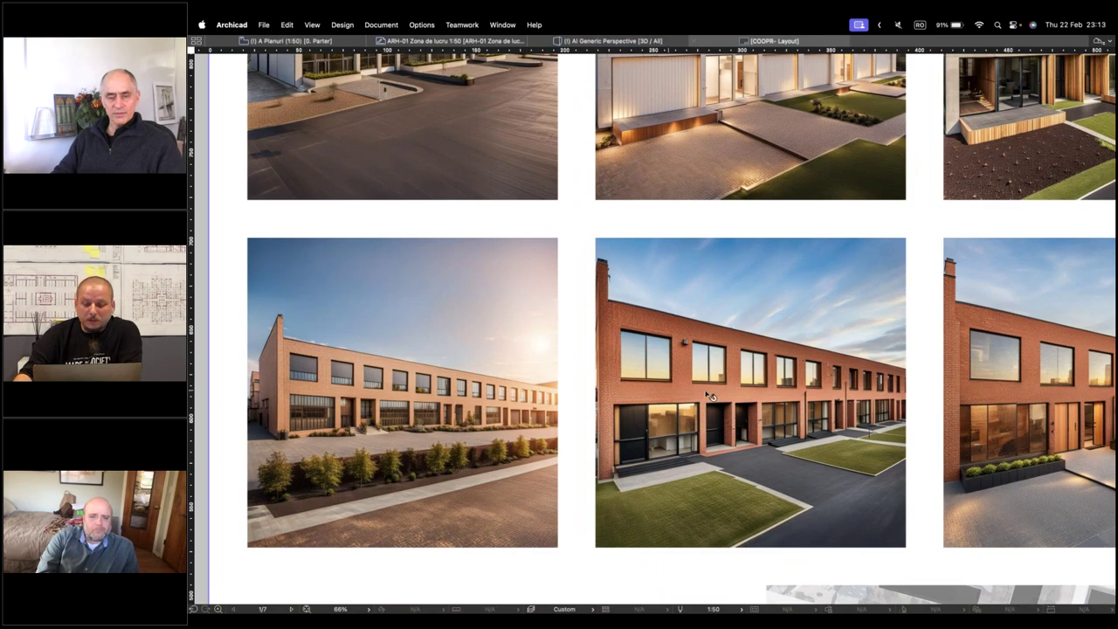
pyautogui.hscroll(2, 645, 386)
pyautogui.hscroll(6, 645, 385)
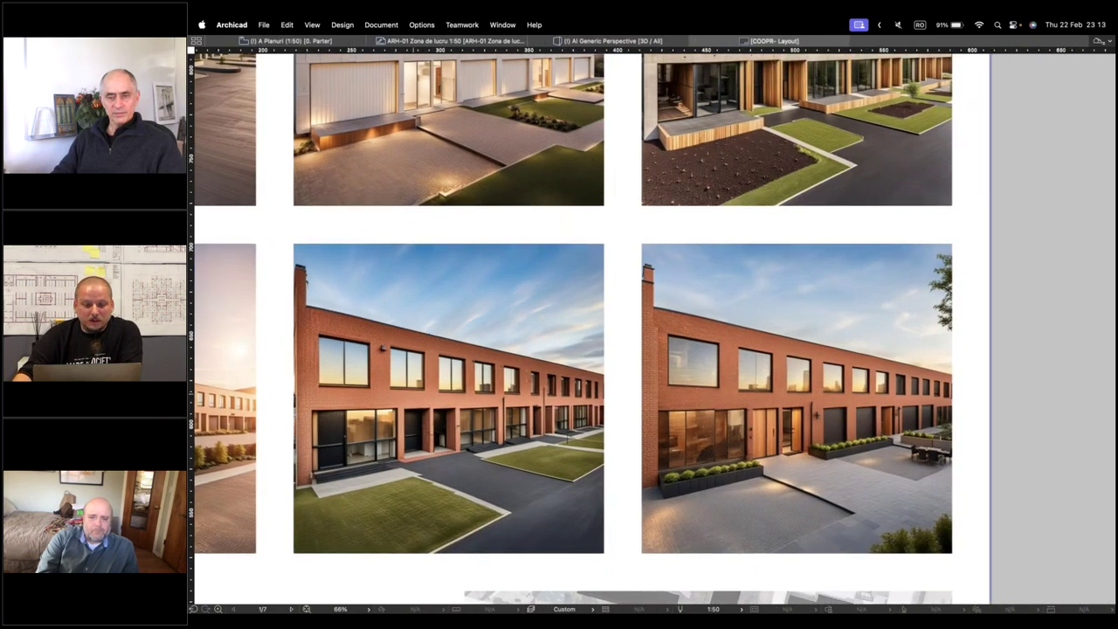
pyautogui.scroll(5, 517, 365)
pyautogui.hscroll(-8, 518, 365)
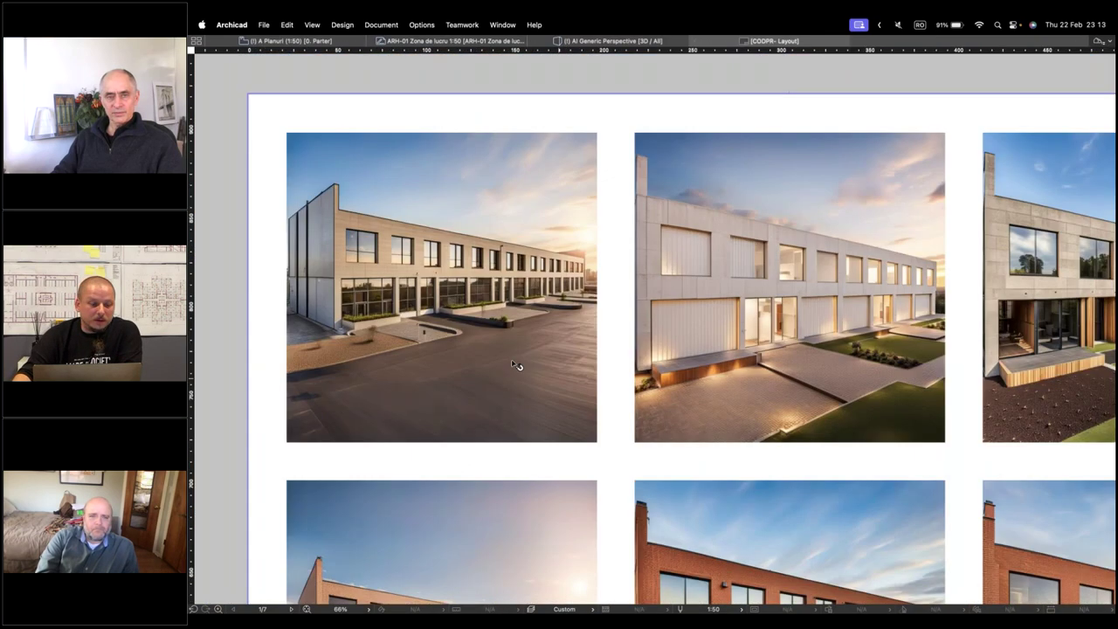
pyautogui.hscroll(6, 857, 350)
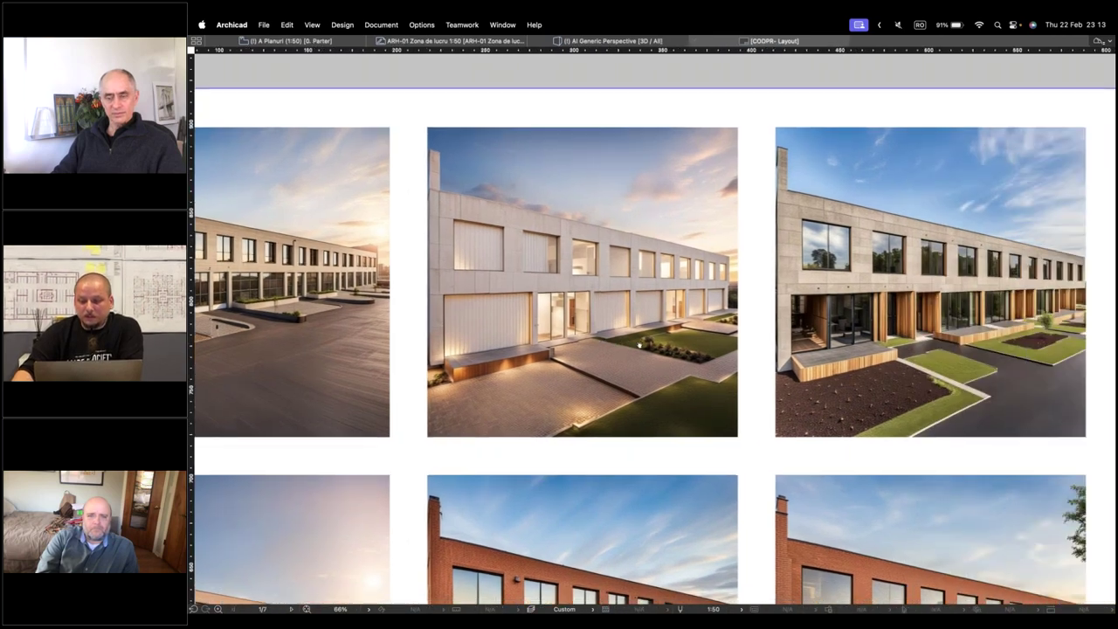
pyautogui.scroll(-5, 917, 197)
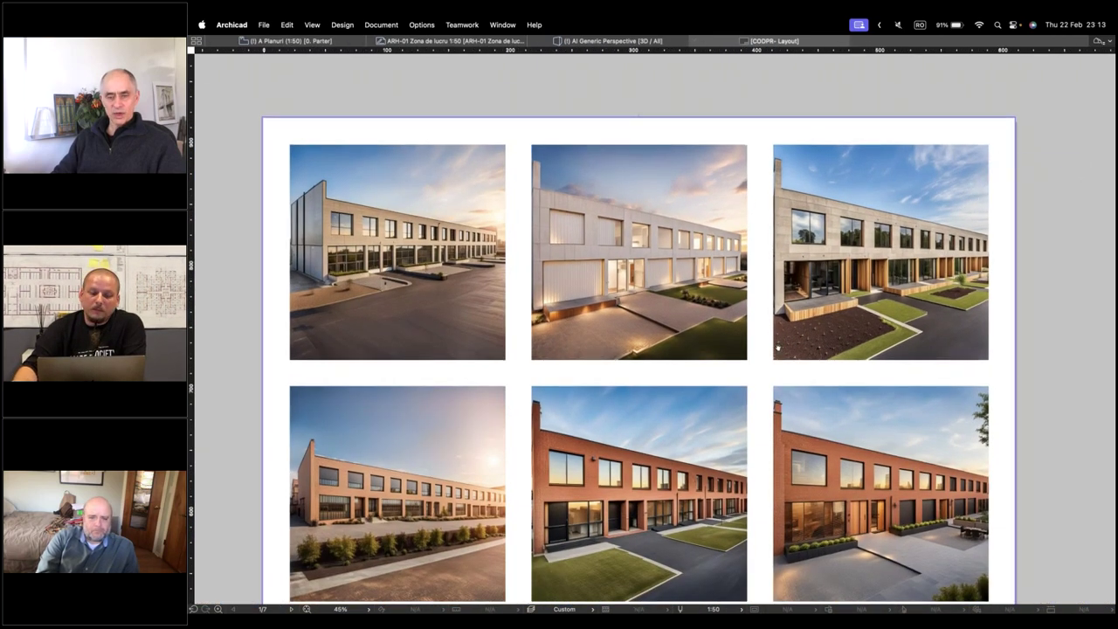
pyautogui.moveTo(774, 367); pyautogui.dragTo(777, 309, button='middle')
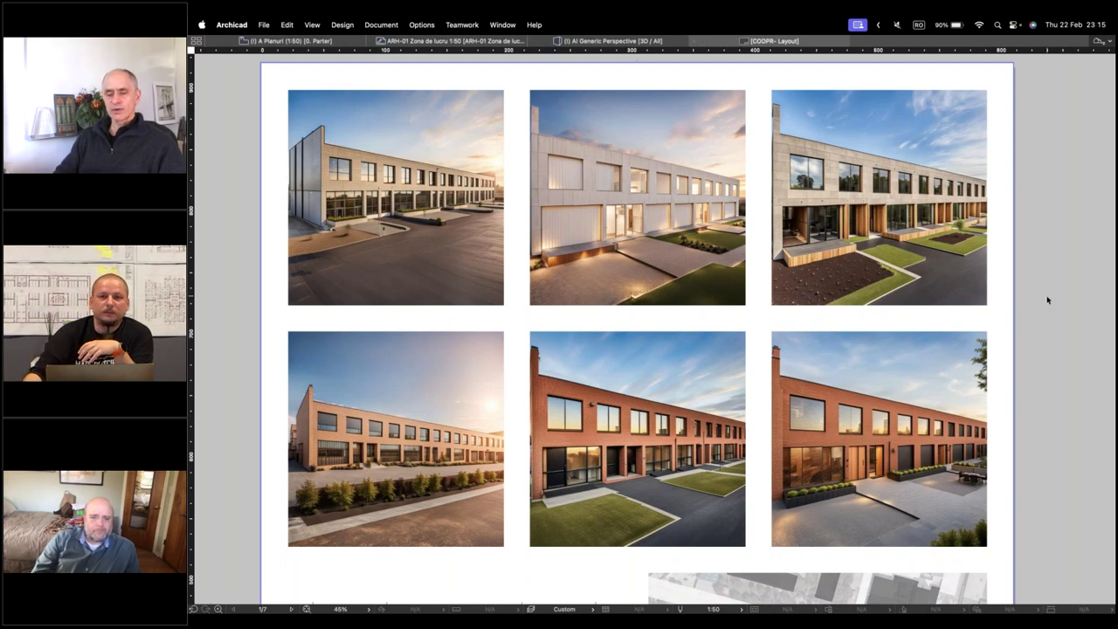
# - Review the unit floor plans, site plan and general floor plans in the lower half of the layout sheet
pyautogui.scroll(-3, 1048, 299)
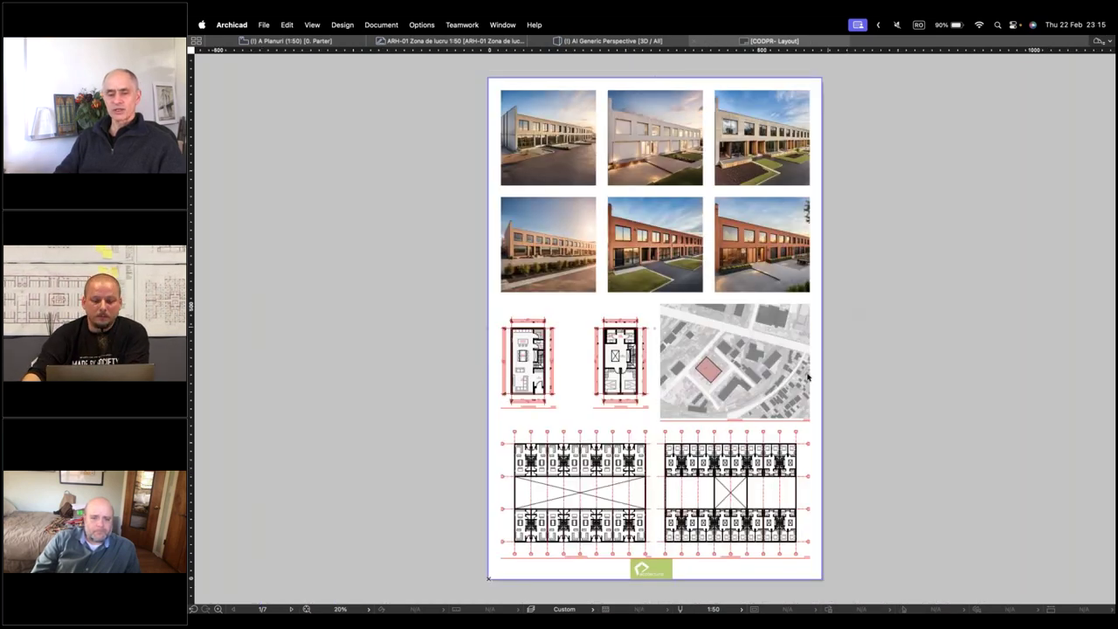
pyautogui.scroll(4, 688, 510)
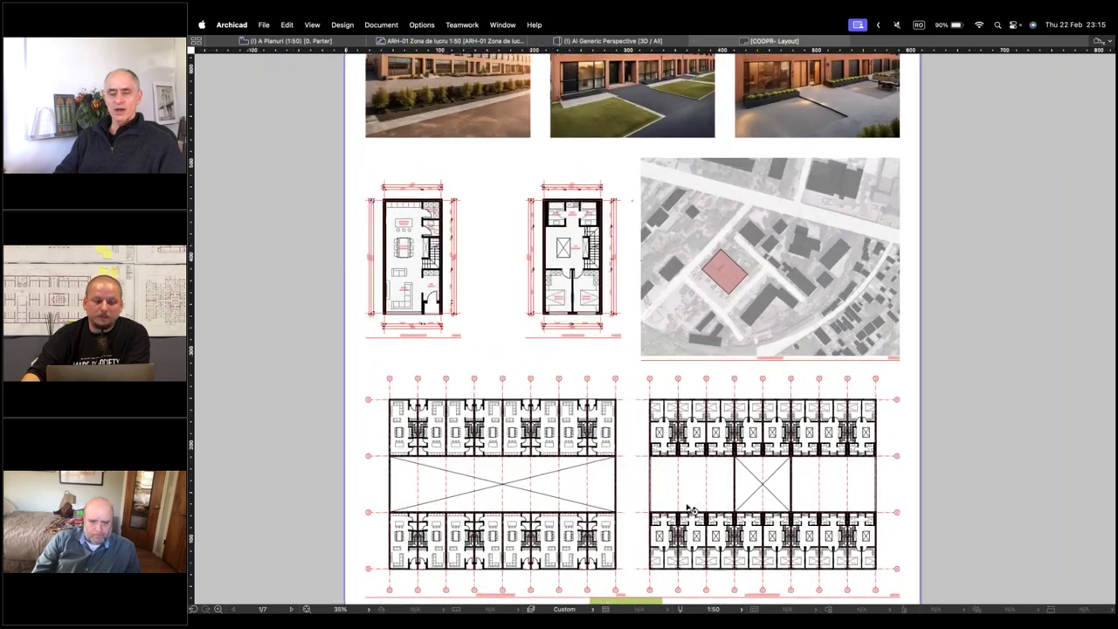
pyautogui.scroll(-2, 633, 376)
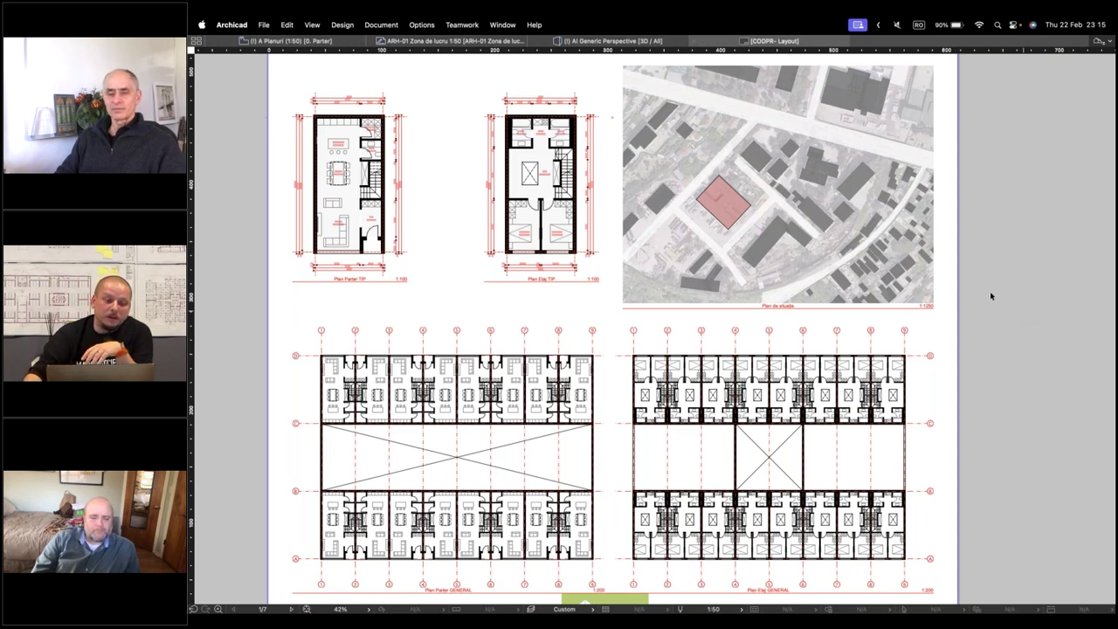
# - Open the ARH-01 Zona de lucru 1:50 worksheet and inspect its general and unit floor plans
pyautogui.click(483, 41)
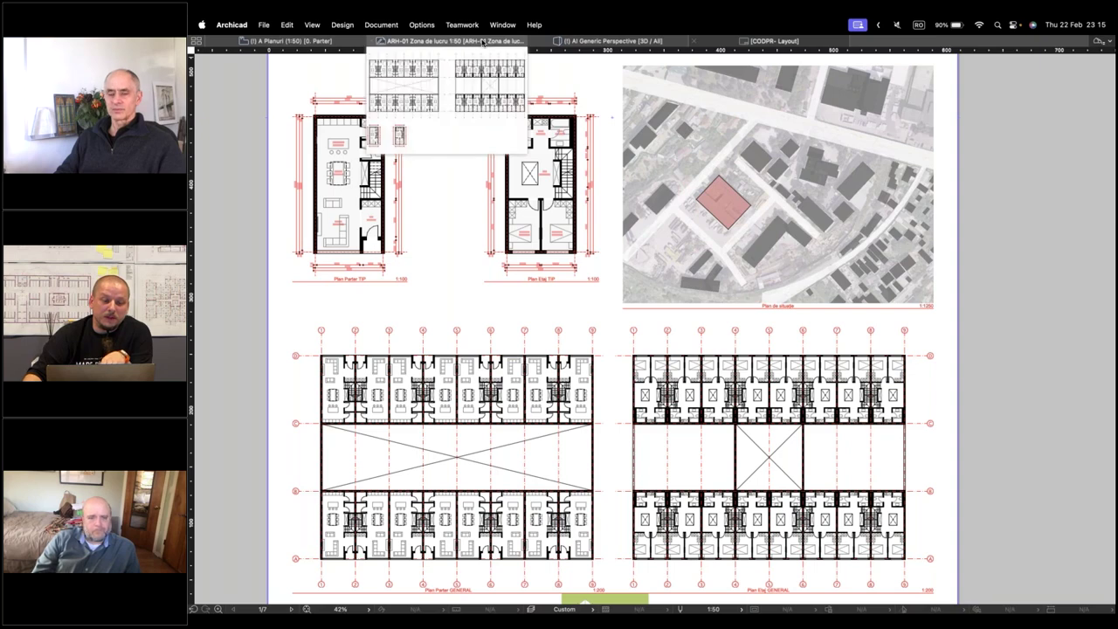
pyautogui.scroll(-3, 584, 274)
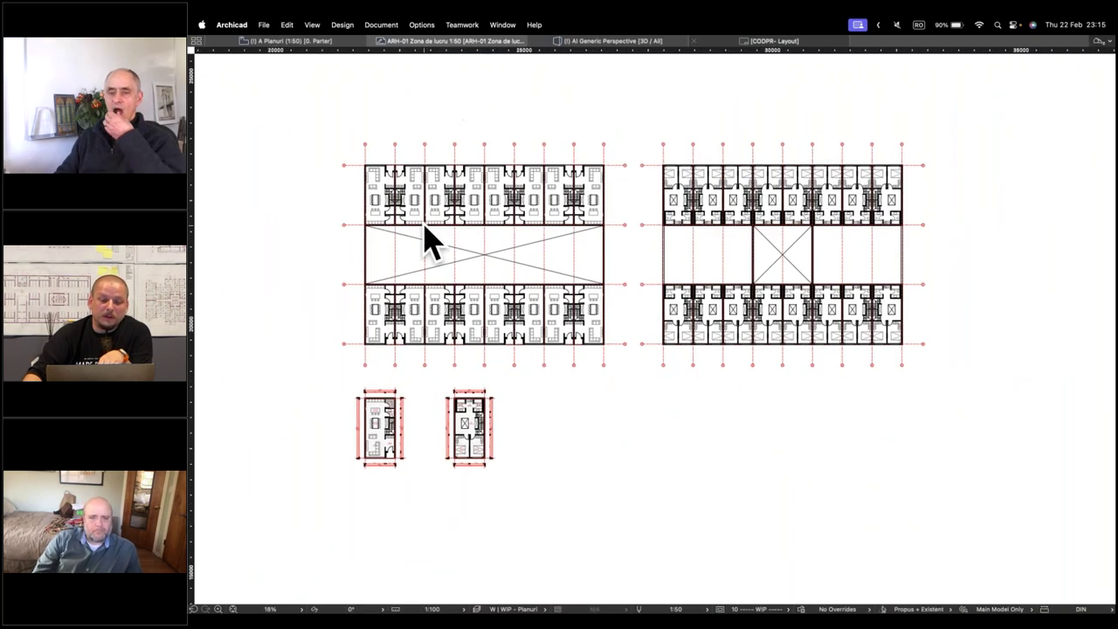
pyautogui.scroll(5, 622, 313)
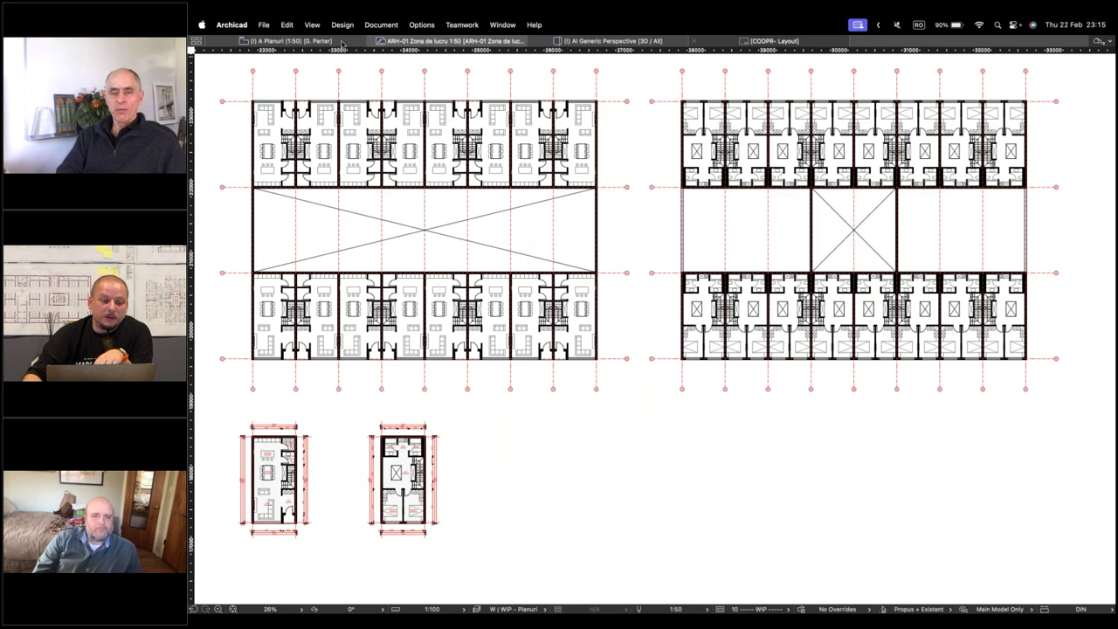
# - Return to the AI Generic Perspective 3D view after rechecking the layout, and restore its saved view
pyautogui.click(611, 40)
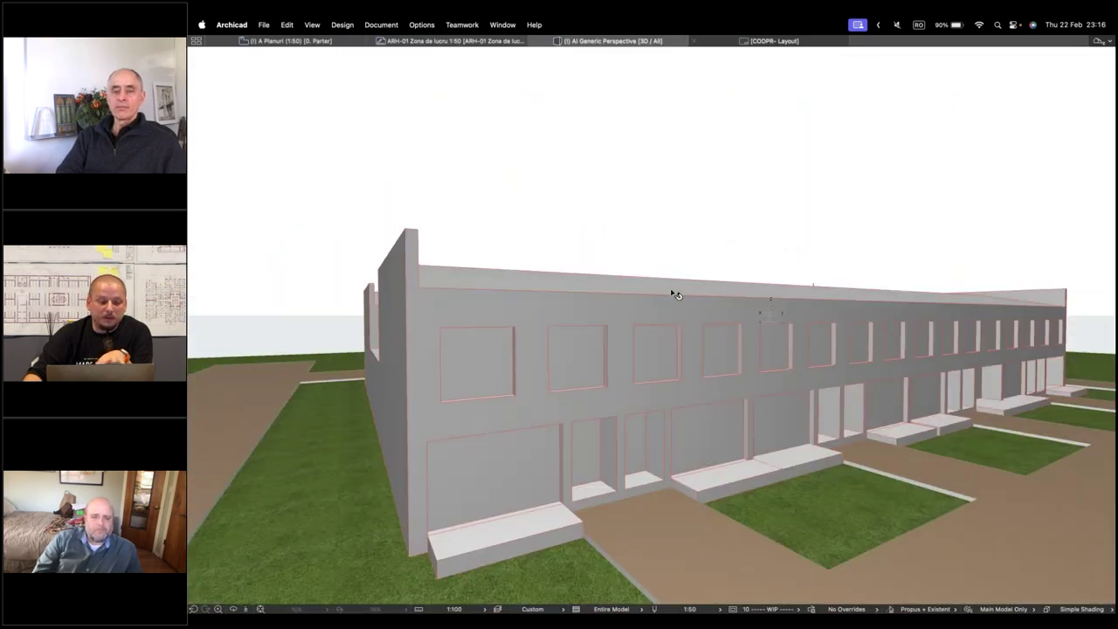
pyautogui.click(746, 42)
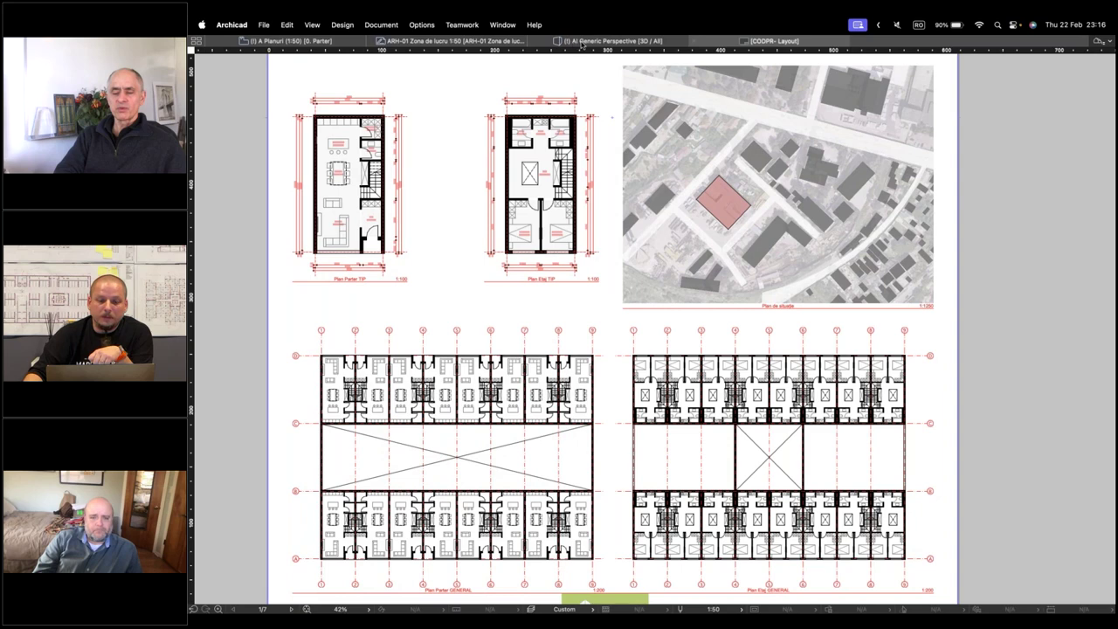
pyautogui.click(585, 41)
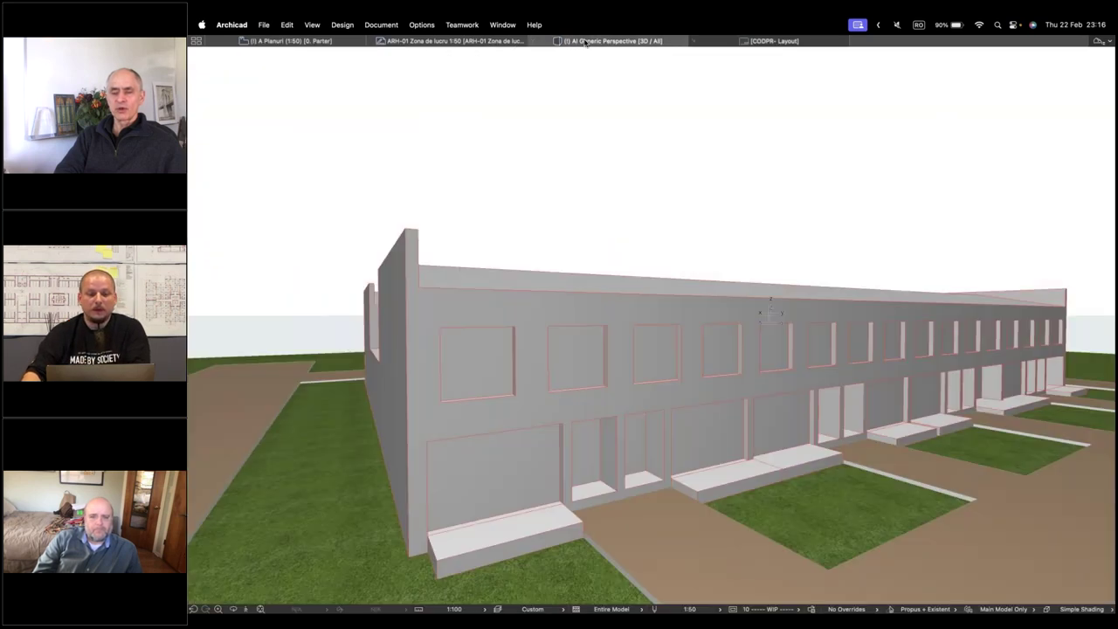
pyautogui.rightClick(584, 41)
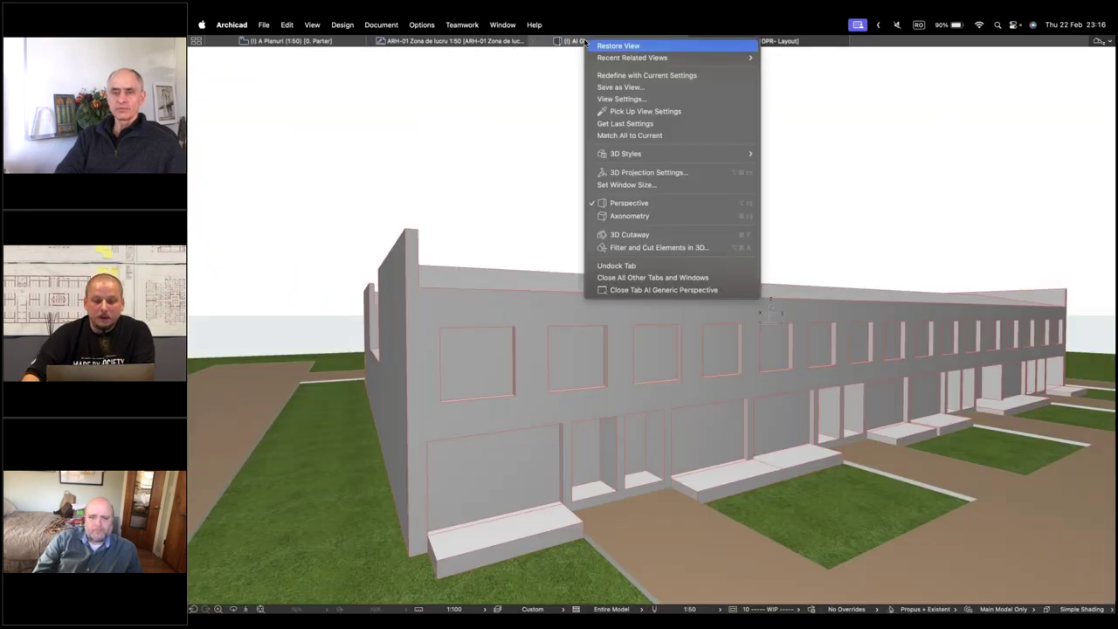
pyautogui.click(617, 45)
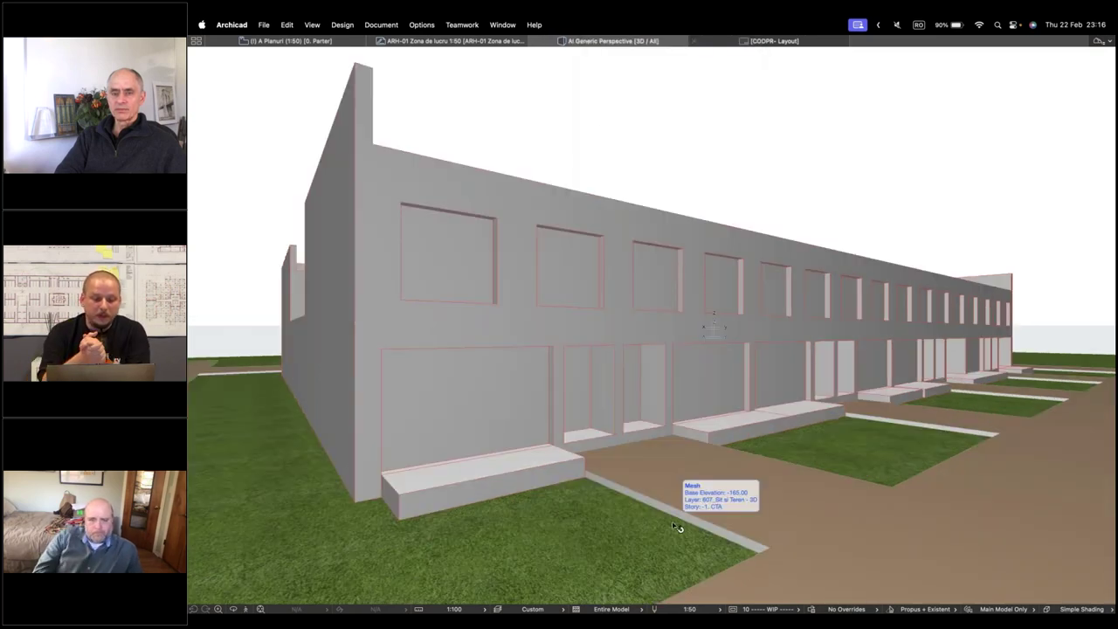
# - Open the AI Visualizer palette and place it in the middle of the 3D view
pyautogui.click(533, 24)
pyautogui.write('ai')
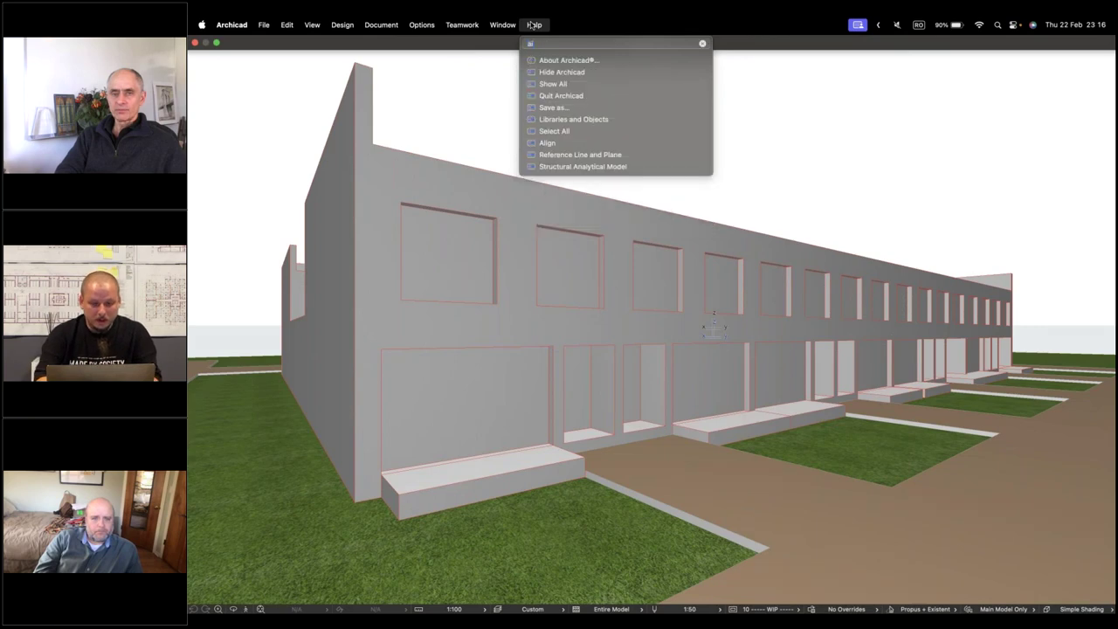
pyautogui.click(532, 24)
pyautogui.click(533, 25)
pyautogui.click(539, 122)
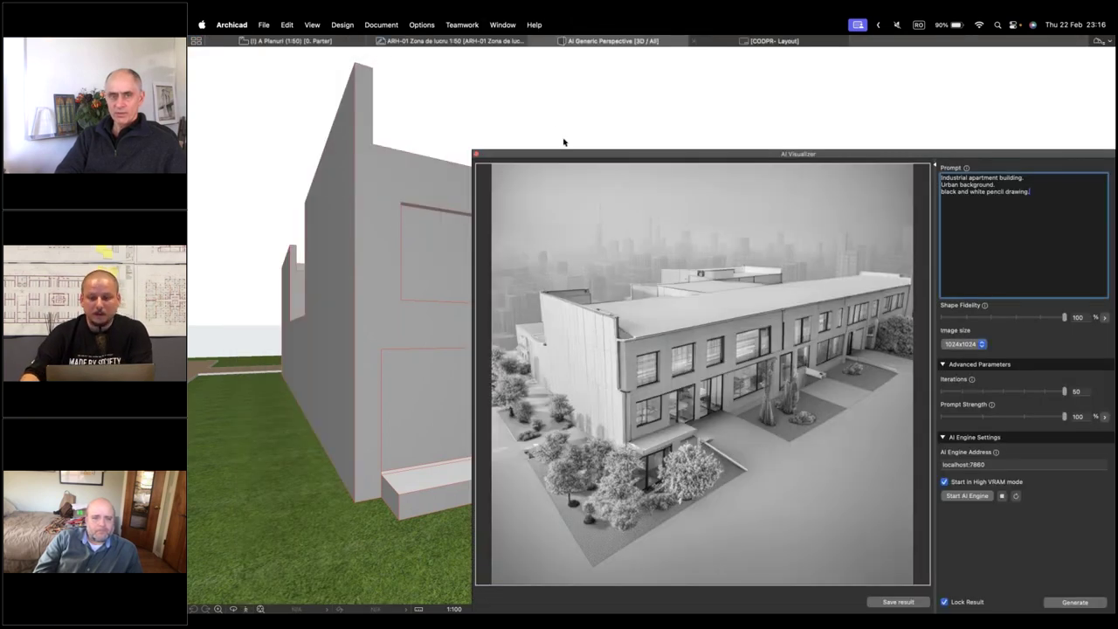
pyautogui.moveTo(800, 158); pyautogui.dragTo(682, 83)
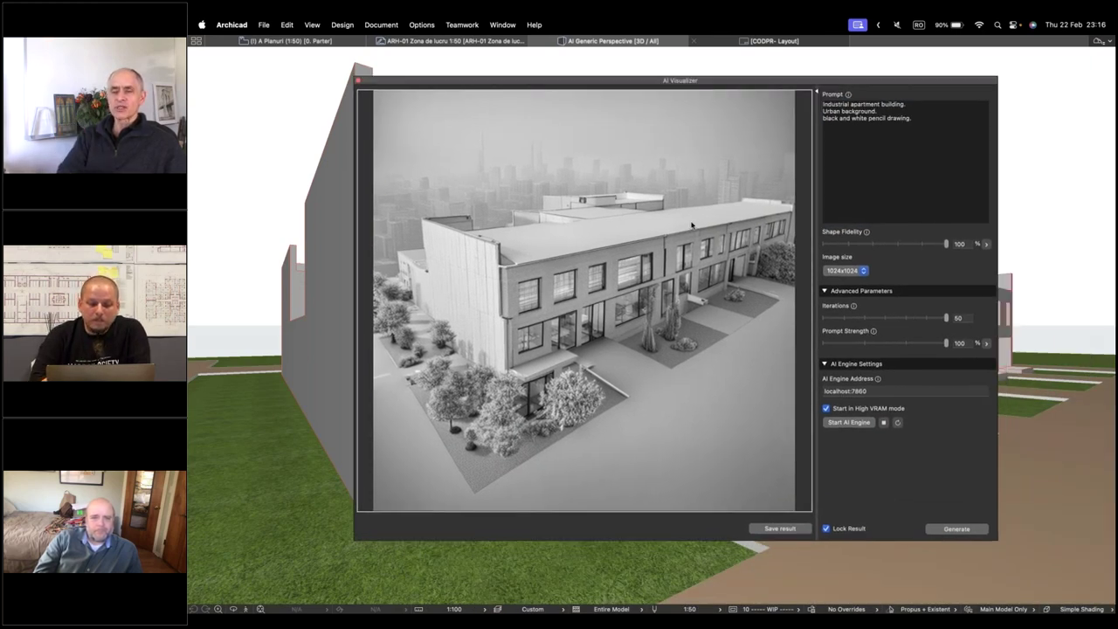
pyautogui.click(504, 26)
pyautogui.moveTo(554, 194)
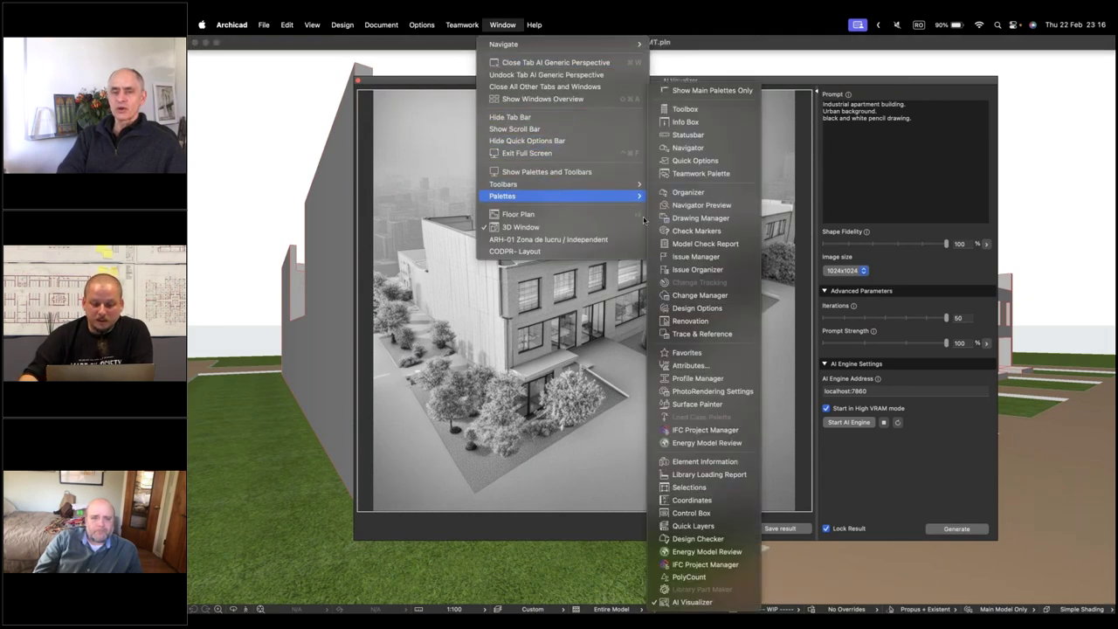
pyautogui.click(692, 602)
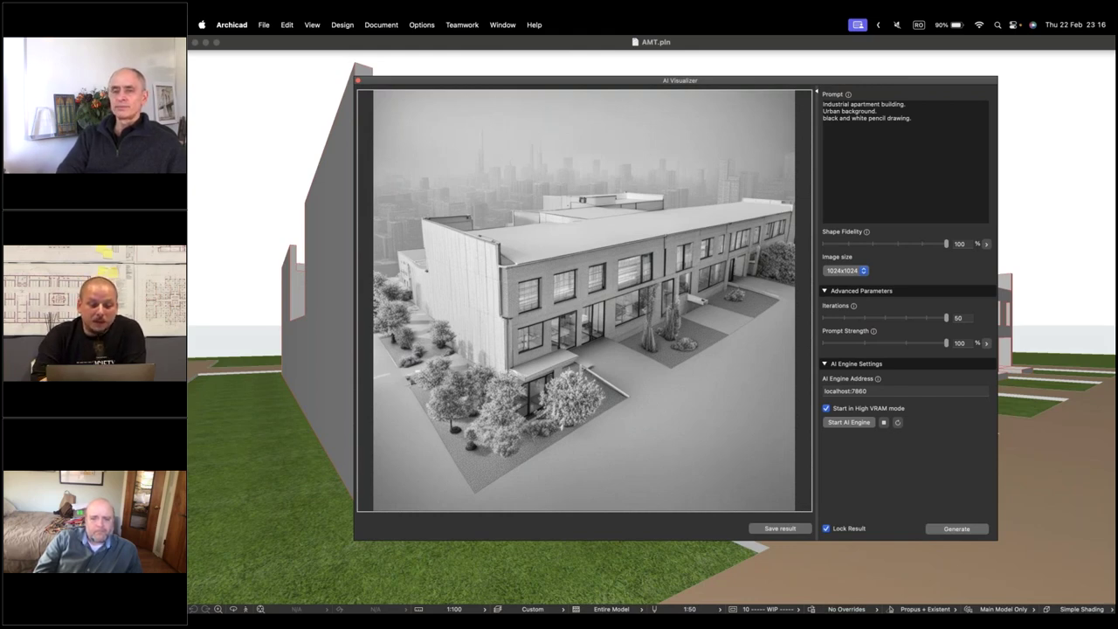
# - Review the AI Visualizer's prompt text, Shape Fidelity, the available image sizes and Prompt Strength
pyautogui.moveTo(915, 119)
pyautogui.mouseDown()
pyautogui.moveTo(834, 116)
pyautogui.moveTo(812, 104)
pyautogui.mouseUp()
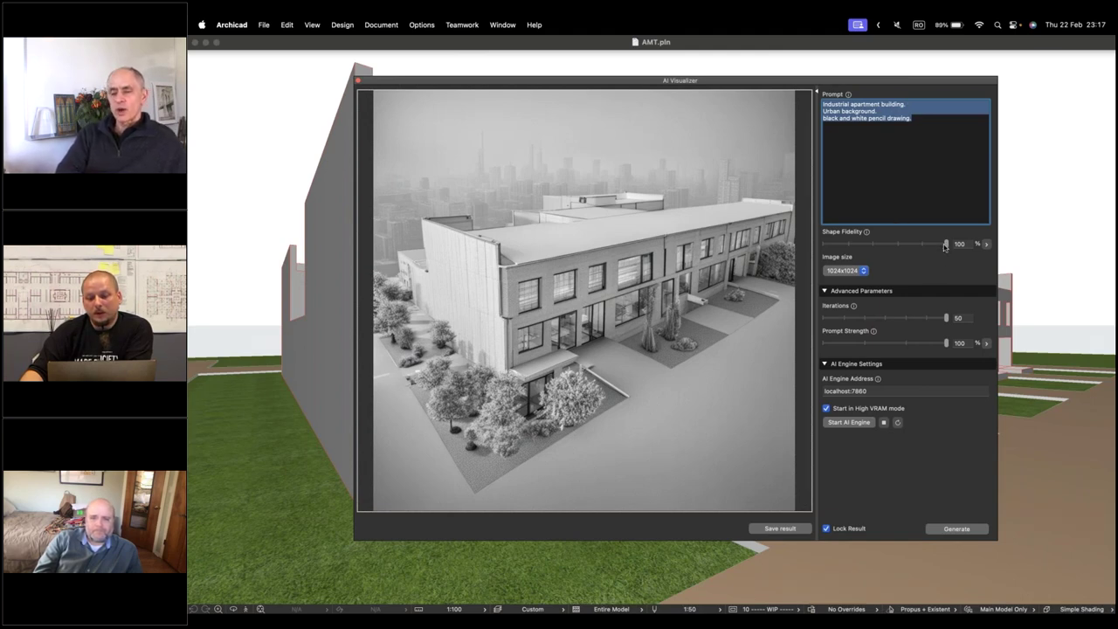
pyautogui.moveTo(946, 246)
pyautogui.mouseDown()
pyautogui.moveTo(823, 246)
pyautogui.moveTo(946, 245)
pyautogui.mouseUp()
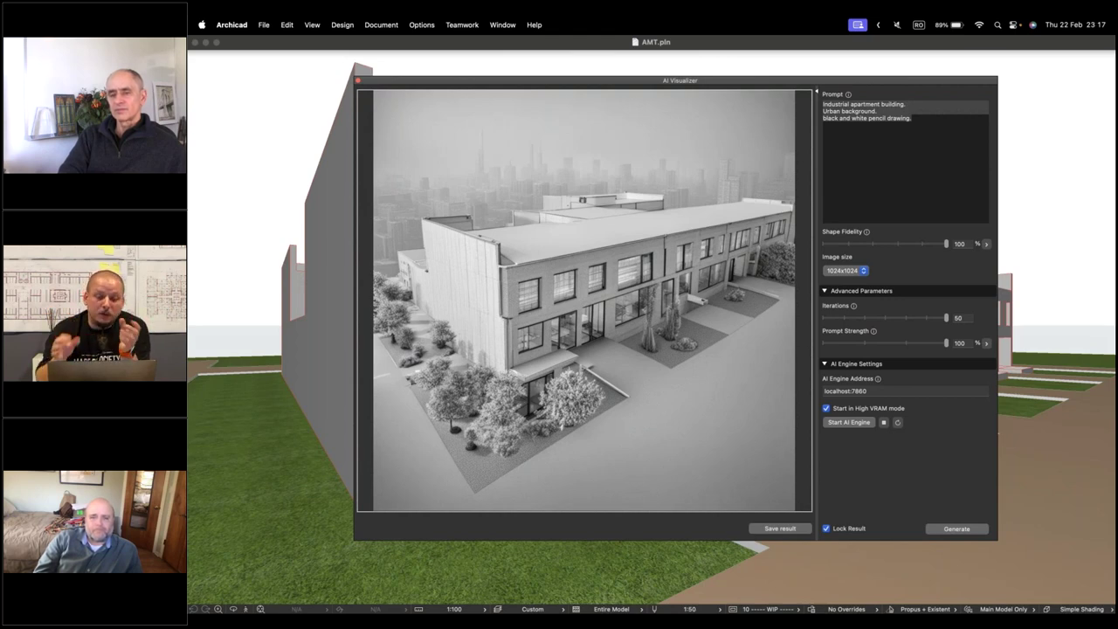
pyautogui.moveTo(944, 242)
pyautogui.mouseDown()
pyautogui.moveTo(867, 253)
pyautogui.moveTo(958, 249)
pyautogui.mouseUp()
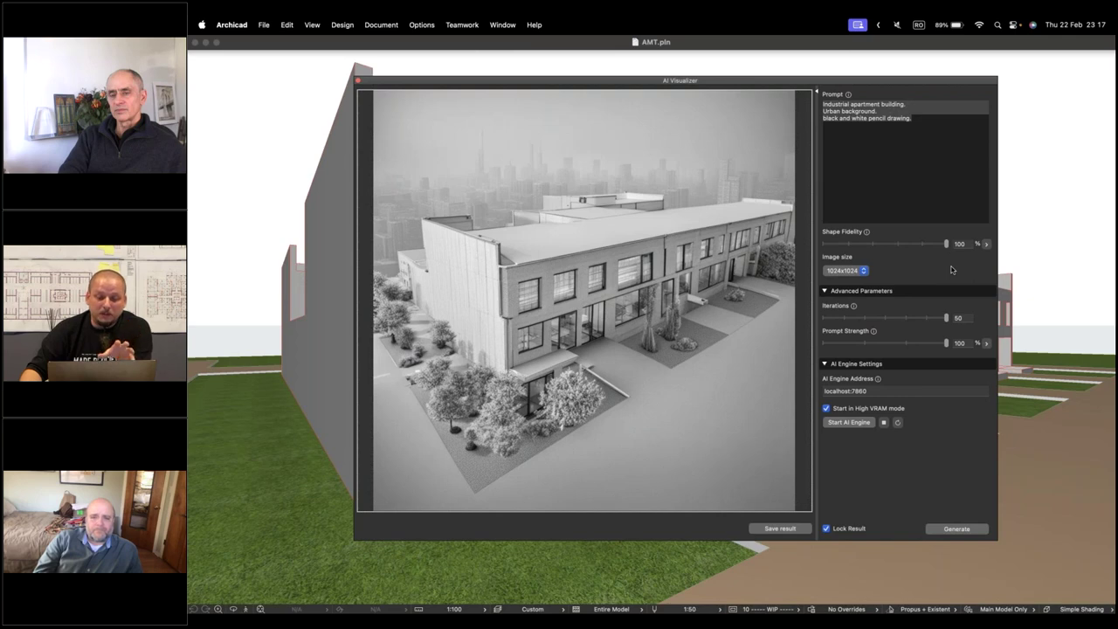
pyautogui.click(860, 271)
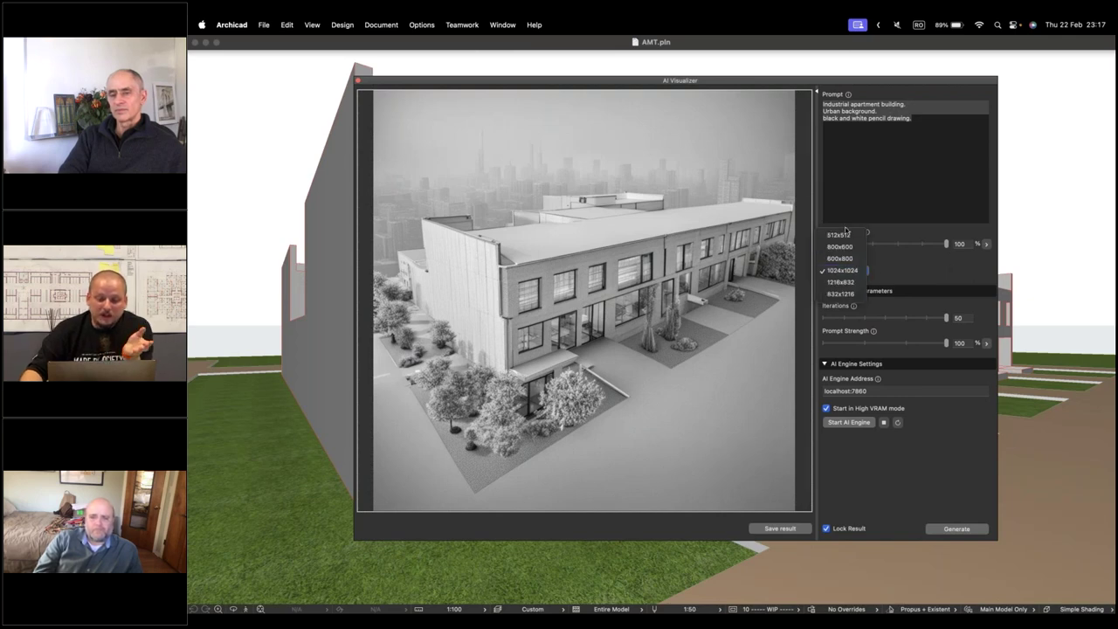
pyautogui.click(884, 273)
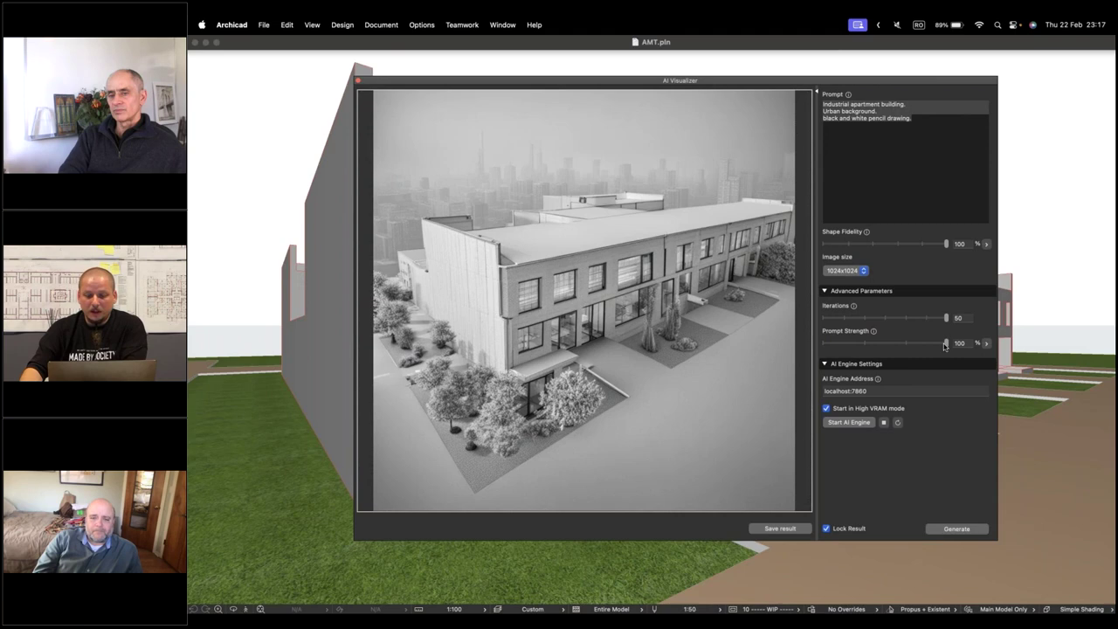
pyautogui.click(896, 136)
pyautogui.press('super+a')
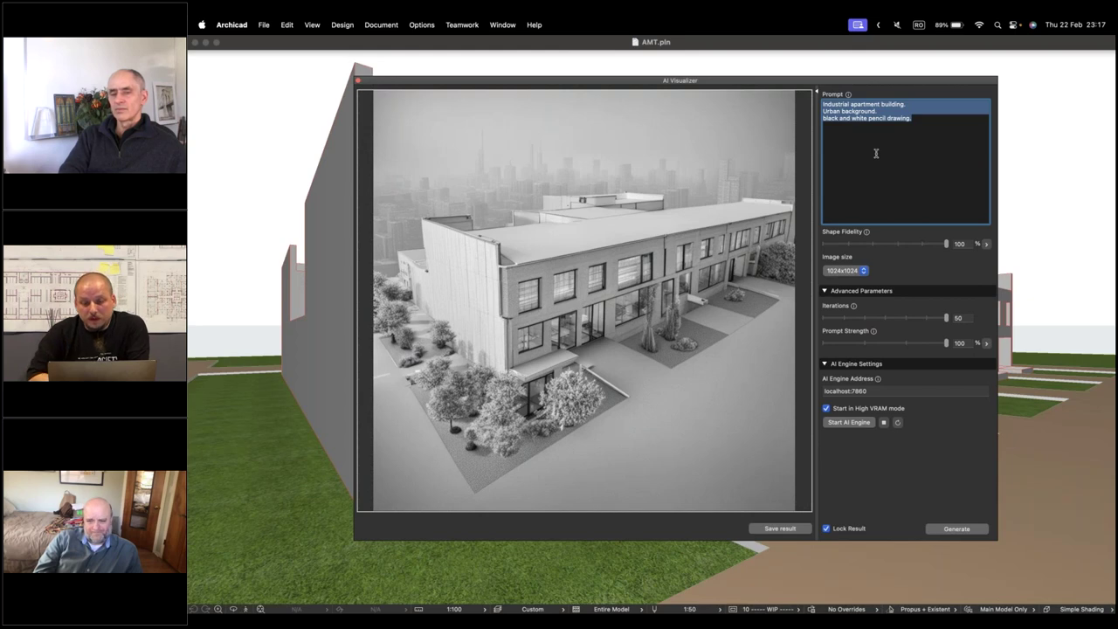
# - Try the AI Visualizer's Iterations at 23 and set them back to 50
pyautogui.click(946, 318)
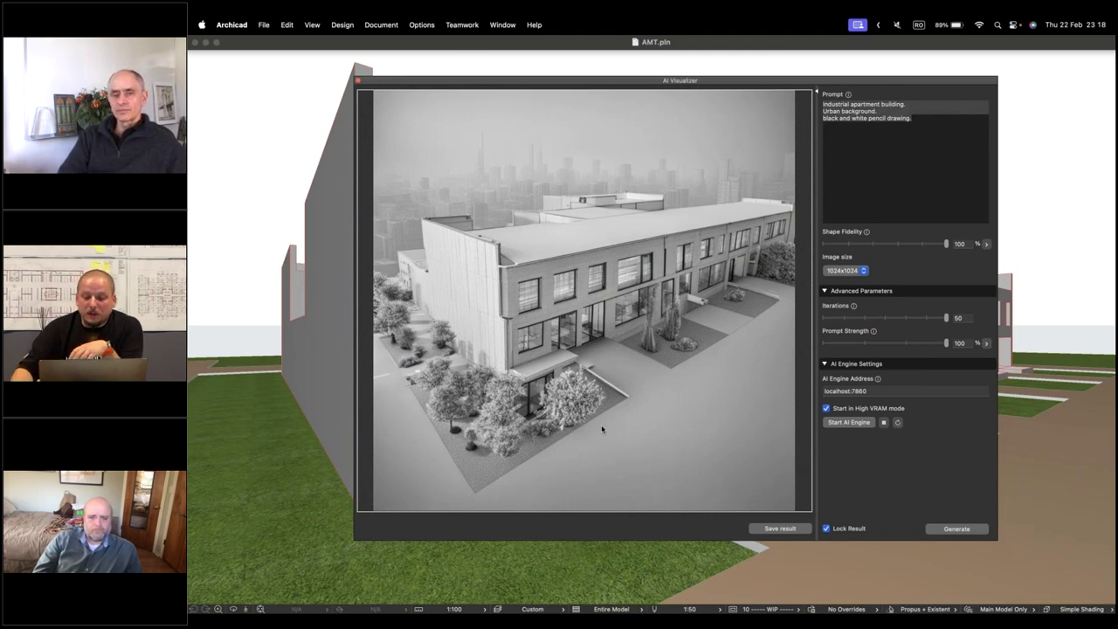
pyautogui.moveTo(946, 318); pyautogui.dragTo(837, 318)
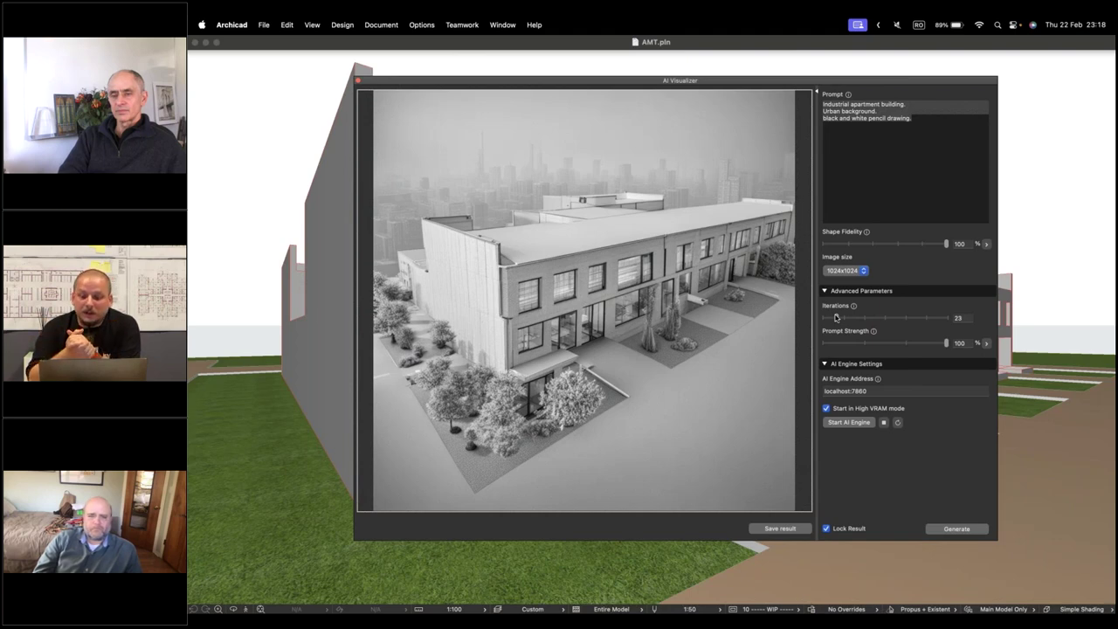
pyautogui.moveTo(836, 318); pyautogui.dragTo(948, 323)
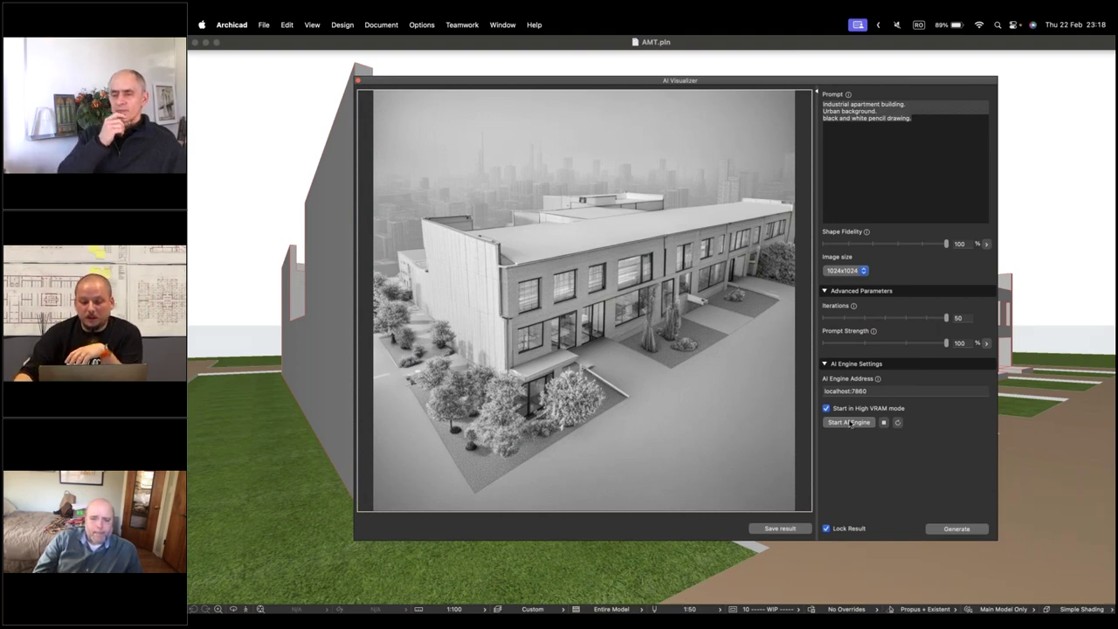
# - Start the AI engine in High VRAM mode, and move and enlarge its Terminal window to show the startup log
pyautogui.click(850, 423)
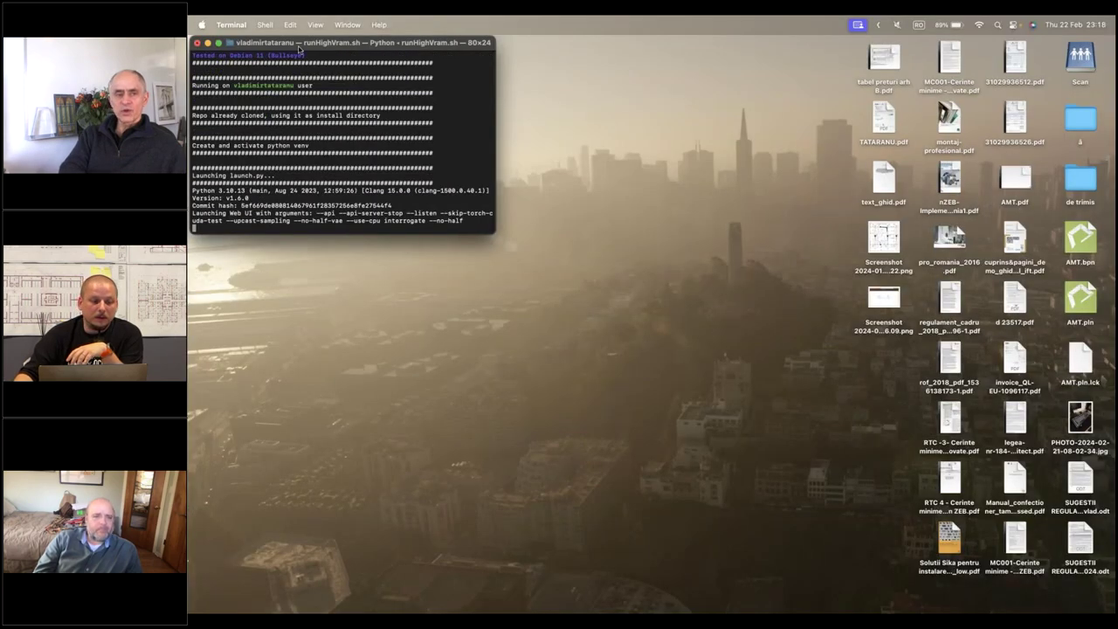
pyautogui.moveTo(328, 47); pyautogui.dragTo(574, 58)
pyautogui.moveTo(741, 242); pyautogui.dragTo(988, 458)
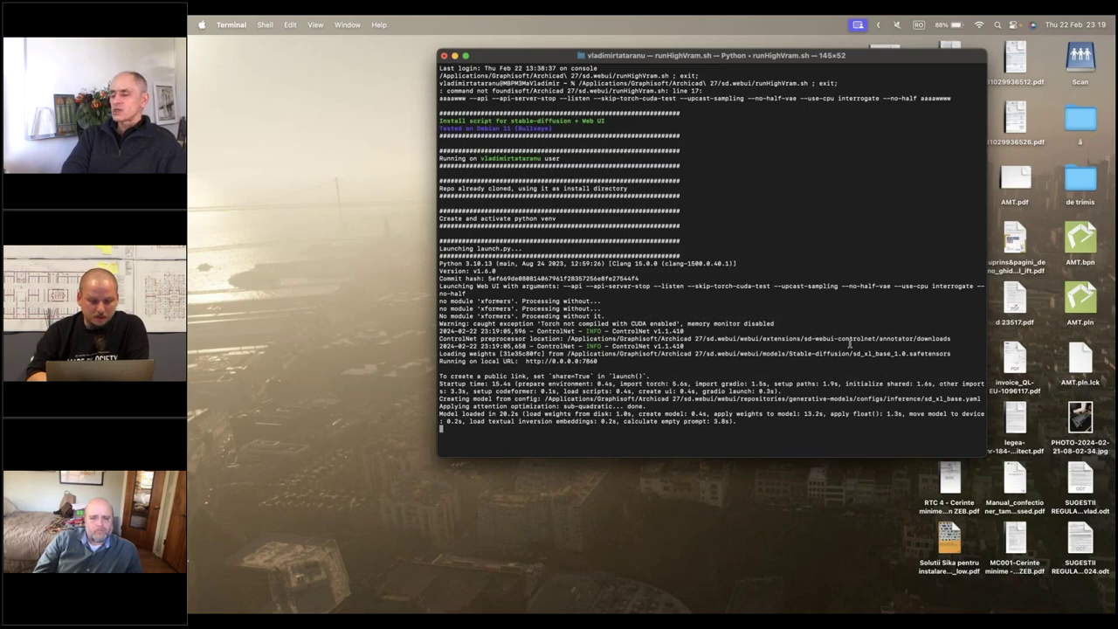
# - Switch to Preview to view the icon keyboard photo, and to Safari for the Elgato Stream Deck XL product page
pyautogui.hotkey('ctrl', 'Right')
pyautogui.hotkey('ctrl', 'Right')
pyautogui.hotkey('ctrl', 'Right')
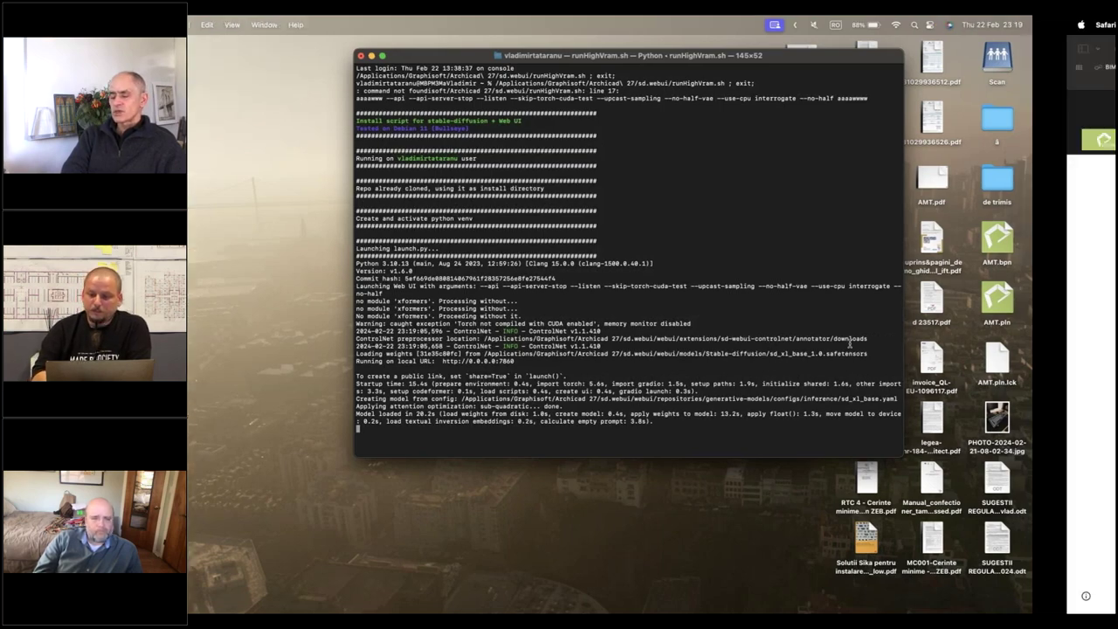
pyautogui.hotkey('ctrl', 'Left')
pyautogui.hotkey('ctrl', 'Left')
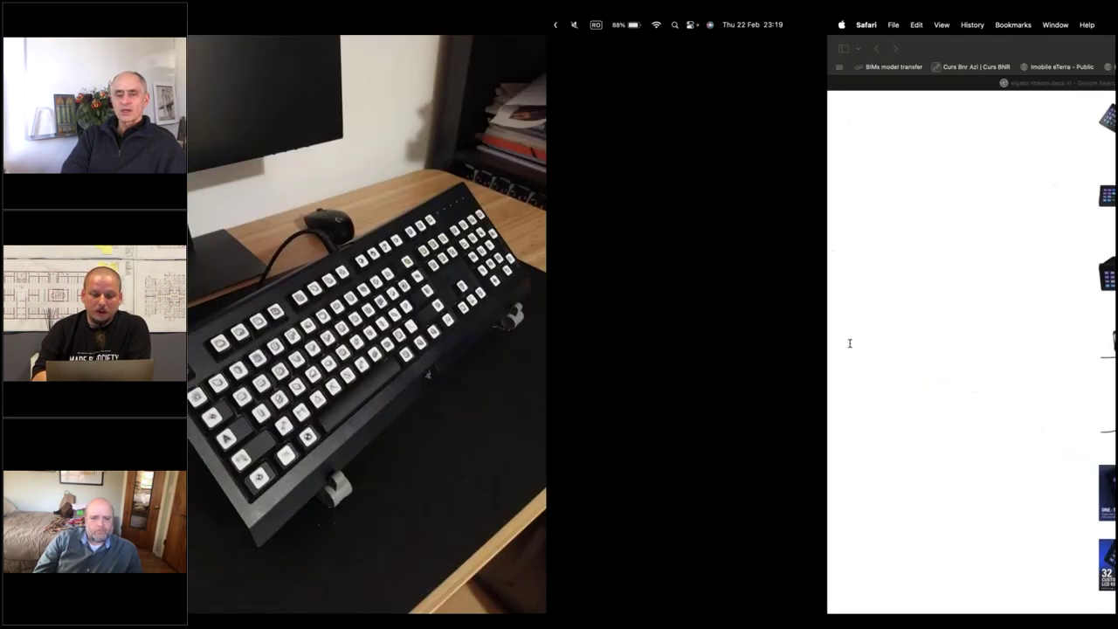
pyautogui.hotkey('ctrl', 'Right')
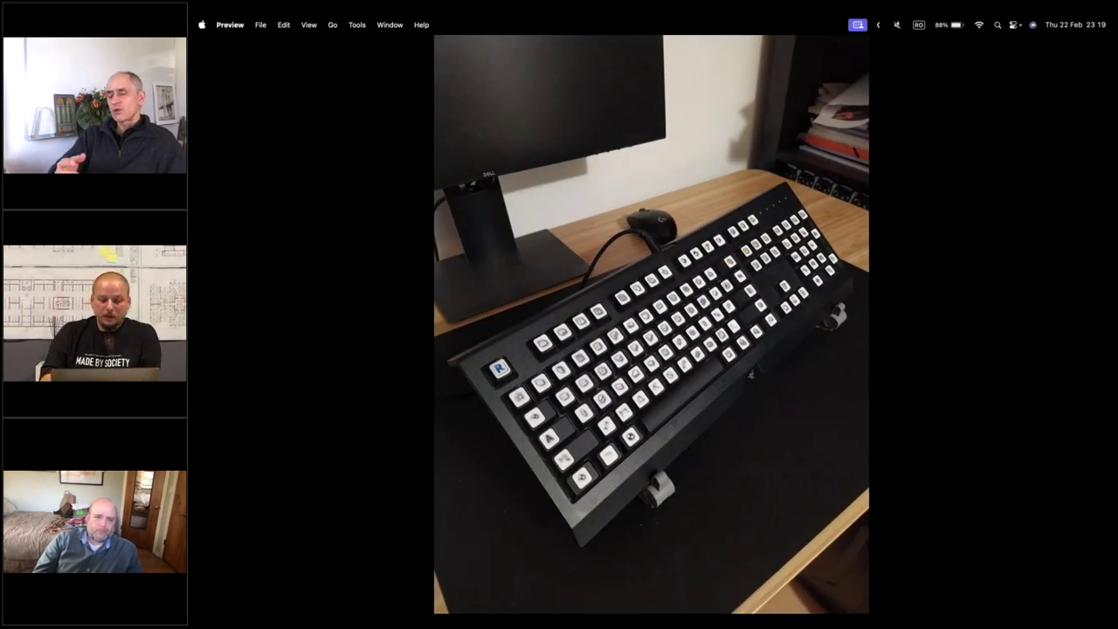
pyautogui.hotkey('ctrl', 'Up')
pyautogui.click(690, 61)
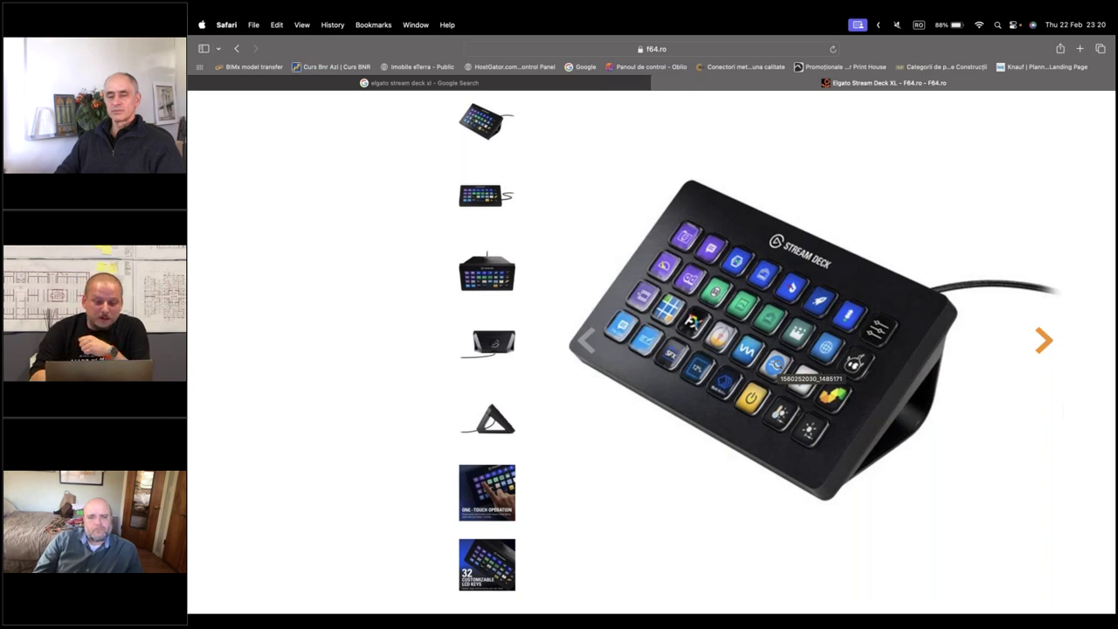
# - Return to the custom keyboard photo in Preview and examine the icon-labelled keys up close
pyautogui.hotkey('ctrl', 'Left')
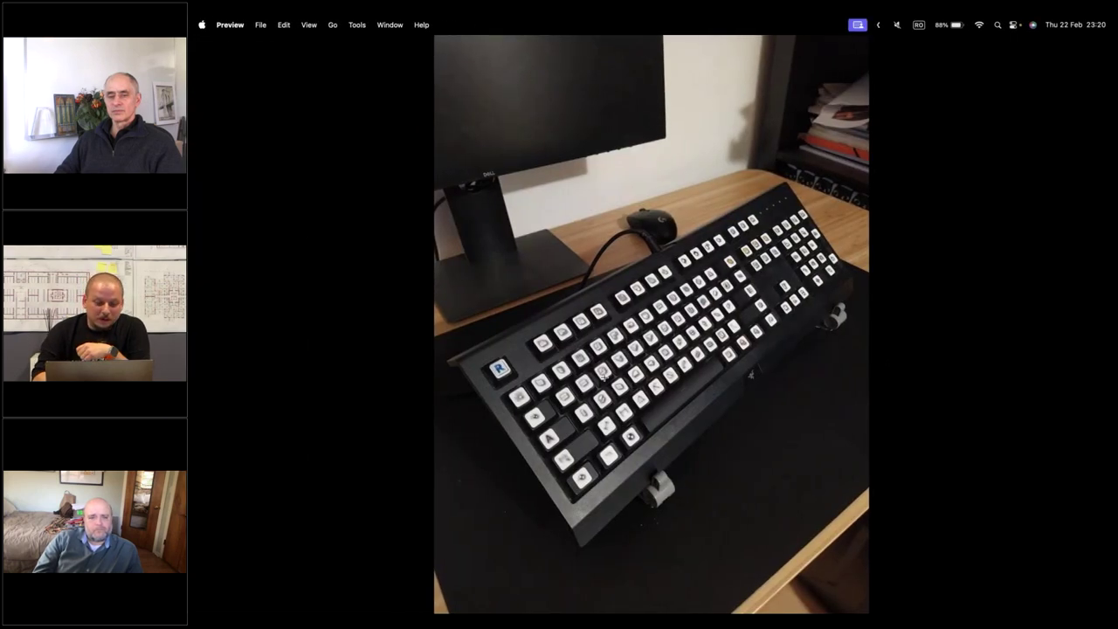
pyautogui.keyDown('ctrl'); pyautogui.scroll(6, 605, 376); pyautogui.keyUp('ctrl')
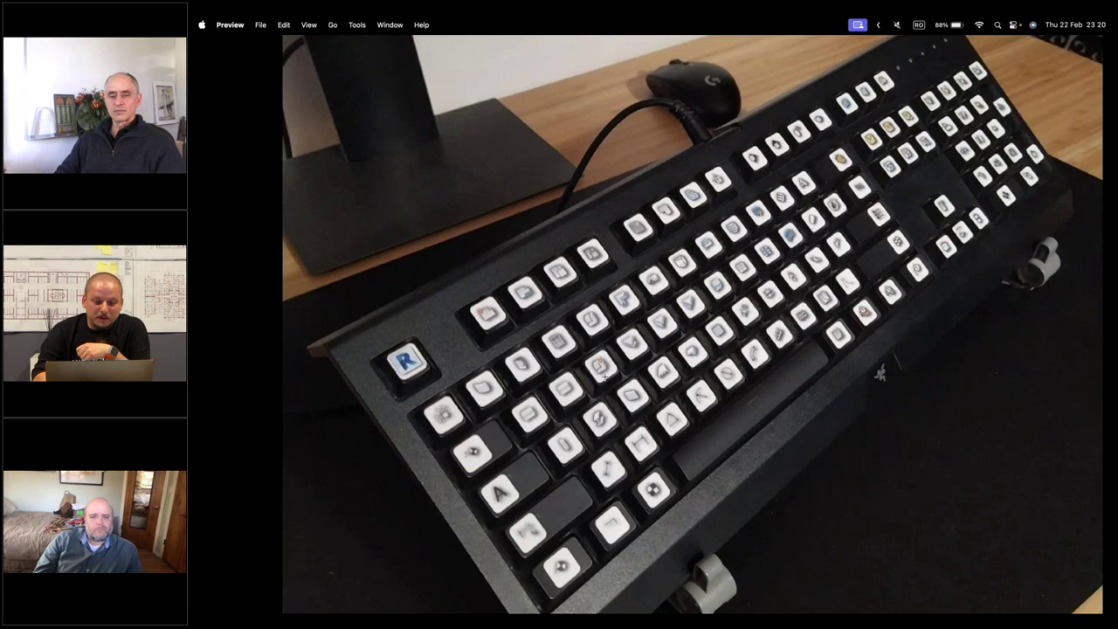
pyautogui.keyDown('ctrl'); pyautogui.scroll(4, 604, 377); pyautogui.keyUp('ctrl')
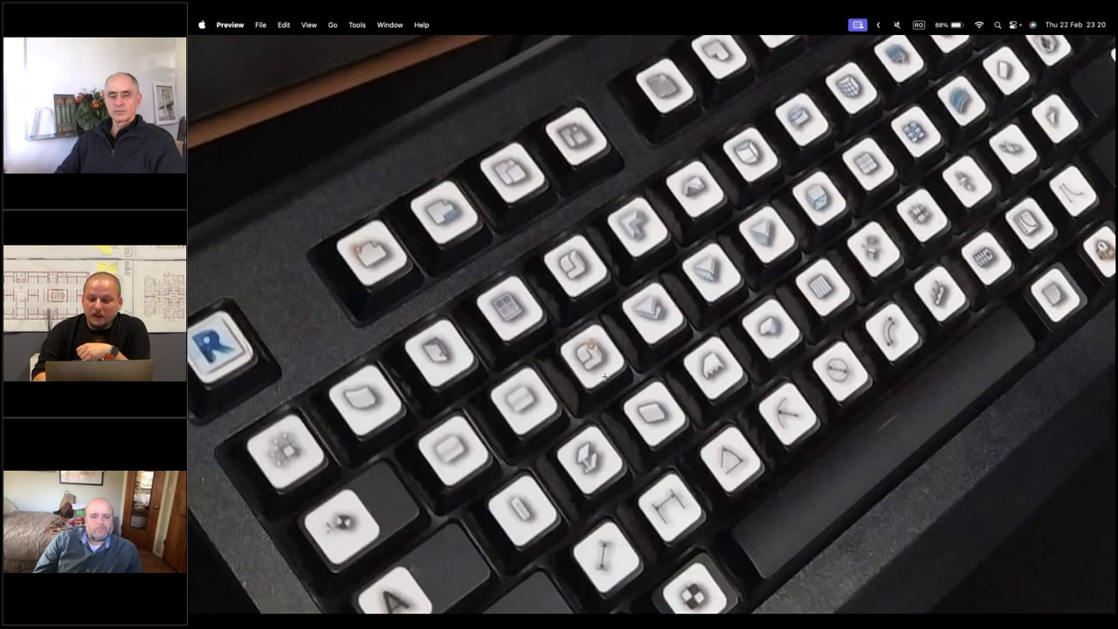
pyautogui.keyDown('ctrl'); pyautogui.scroll(-8, 605, 376); pyautogui.keyUp('ctrl')
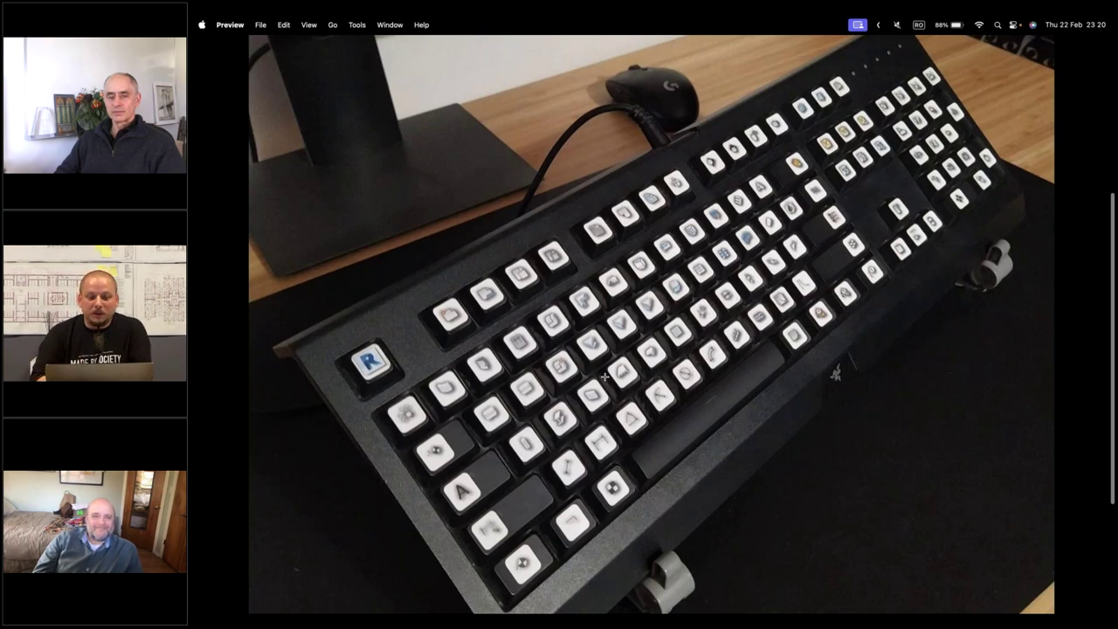
# - Revisit the Stream Deck XL page in Safari, and launch the Elgato Stream Deck app on Desktop 2
pyautogui.press('super+Tab')
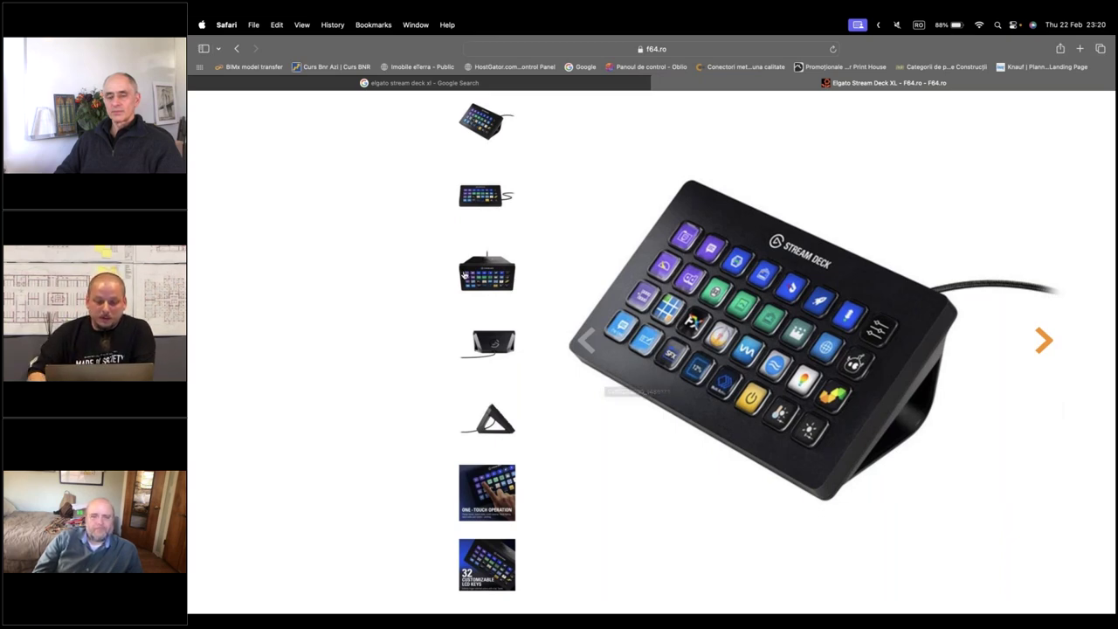
pyautogui.hotkey('ctrl', 'Up')
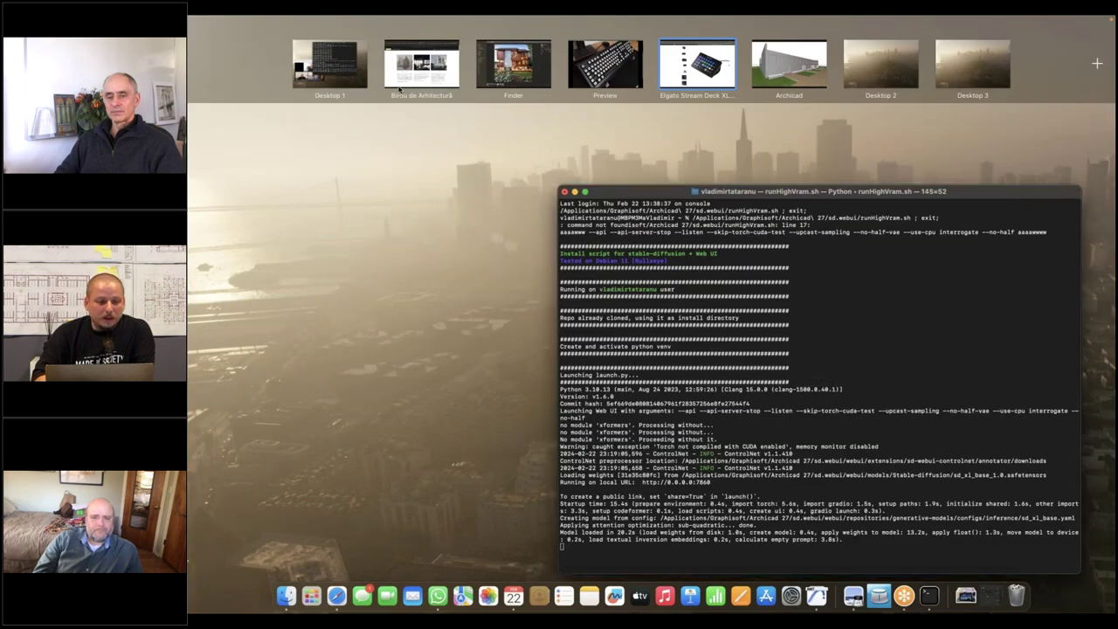
pyautogui.click(877, 60)
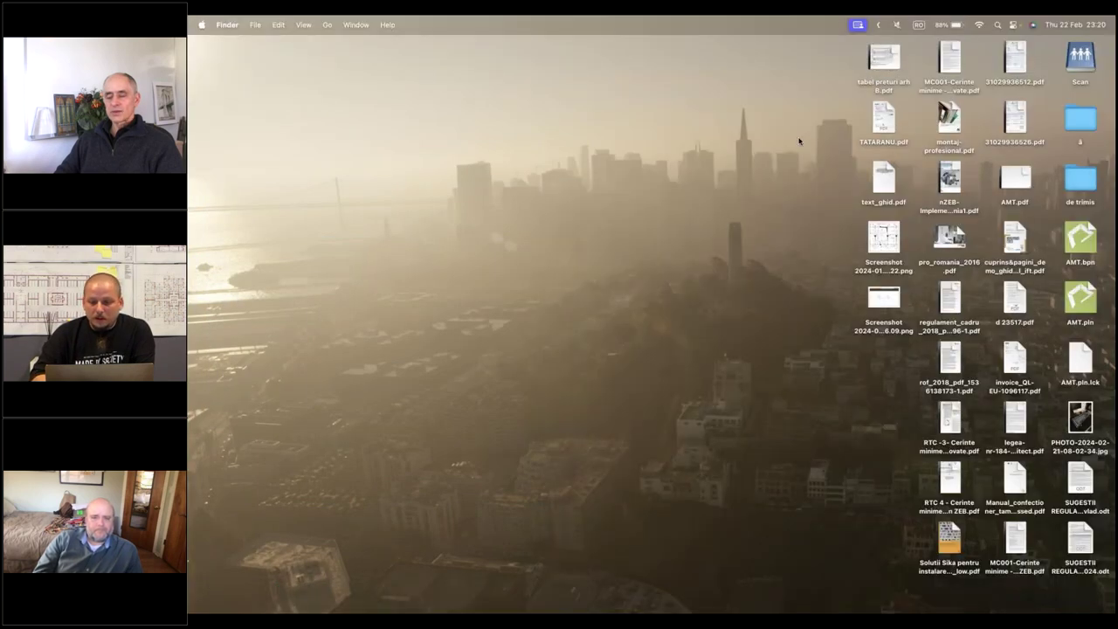
pyautogui.press('super+space')
pyautogui.write('e')
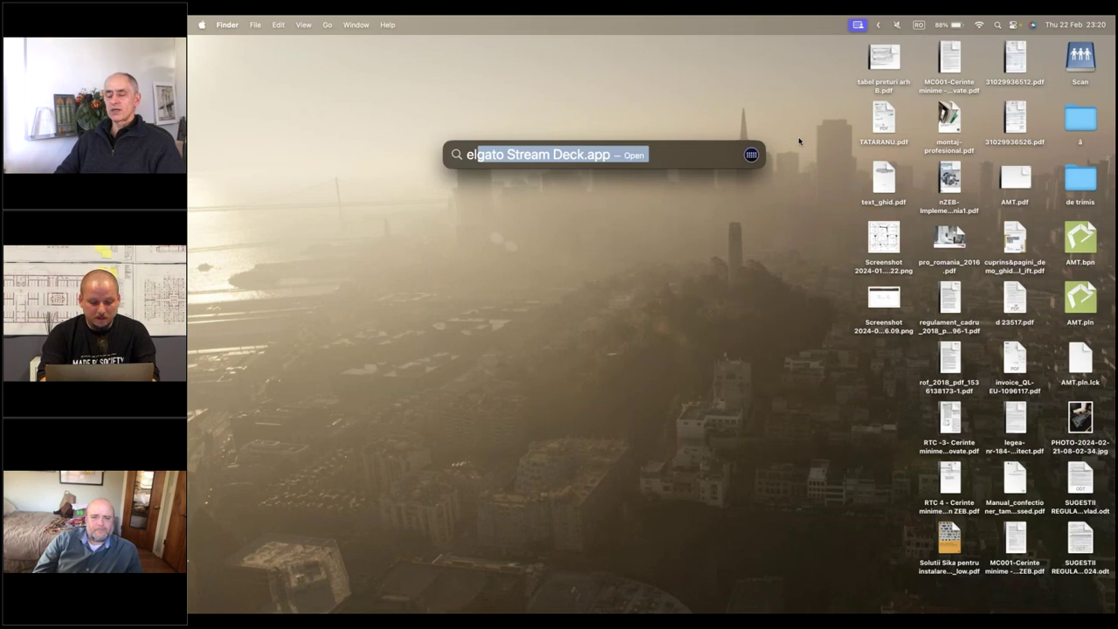
pyautogui.press('Return')
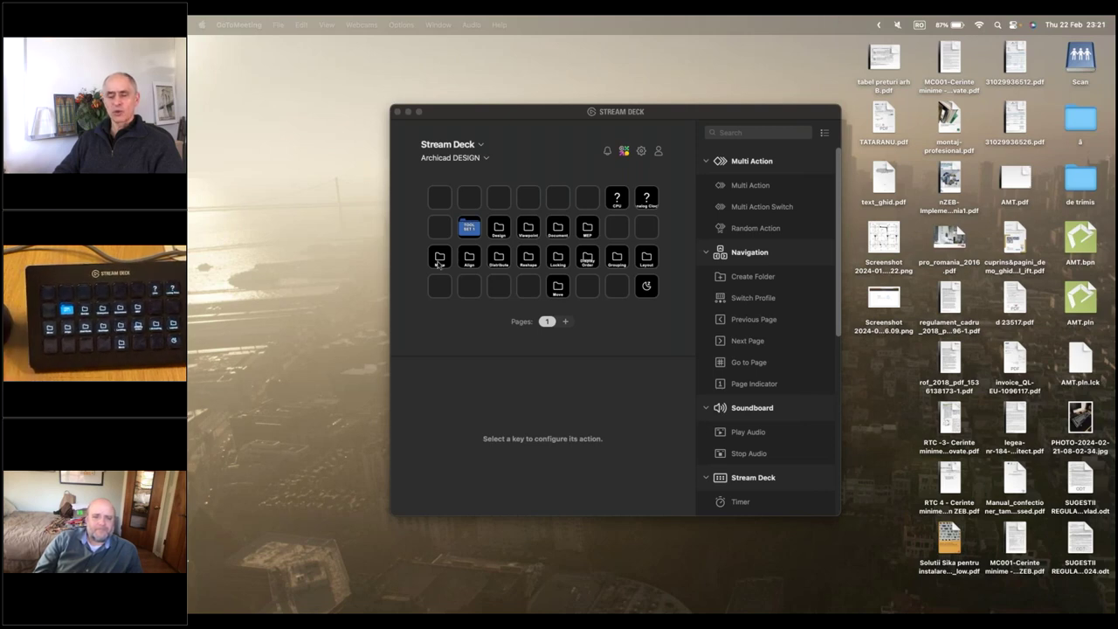
# - Check the AI engine's Terminal log and return to the AI Visualizer in Archicad
pyautogui.hotkey('ctrl', 'Left')
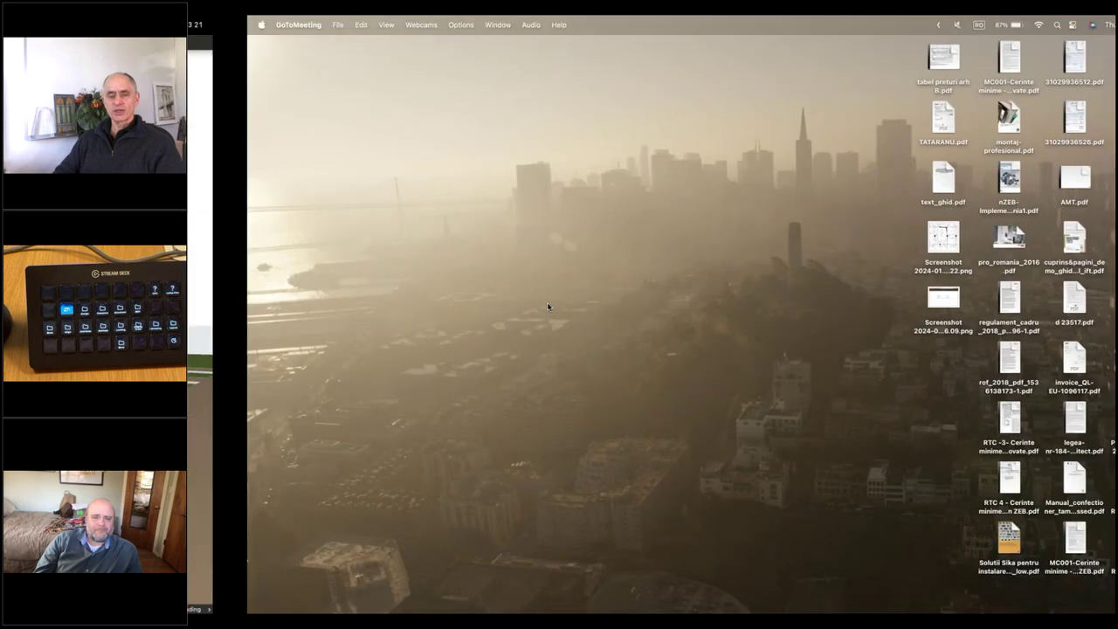
pyautogui.hotkey('ctrl', 'Left')
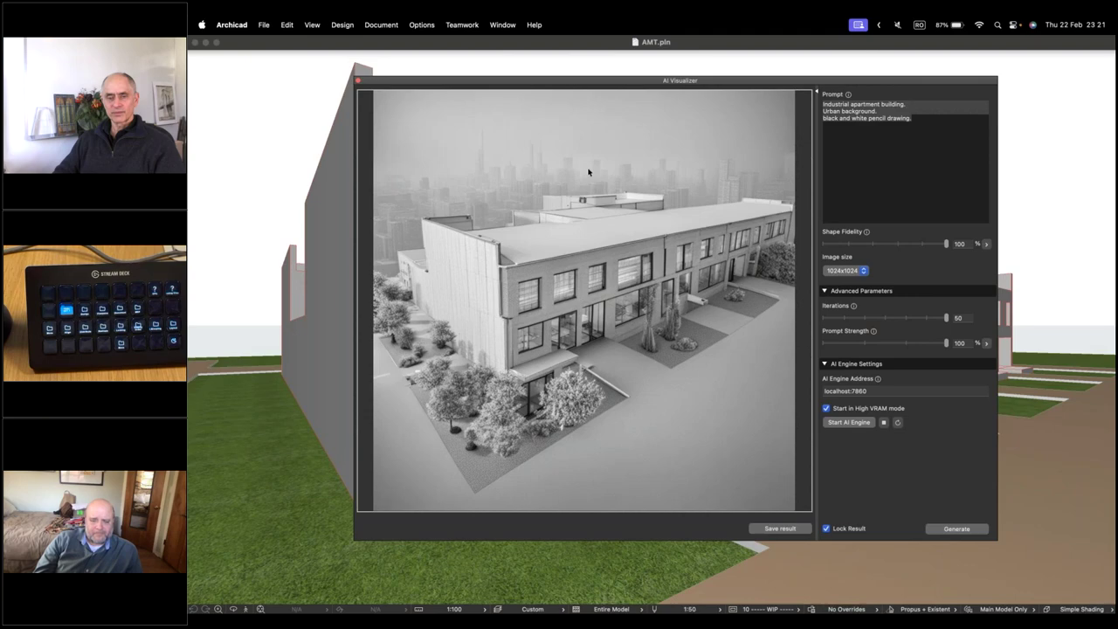
pyautogui.hotkey('ctrl', 'Up')
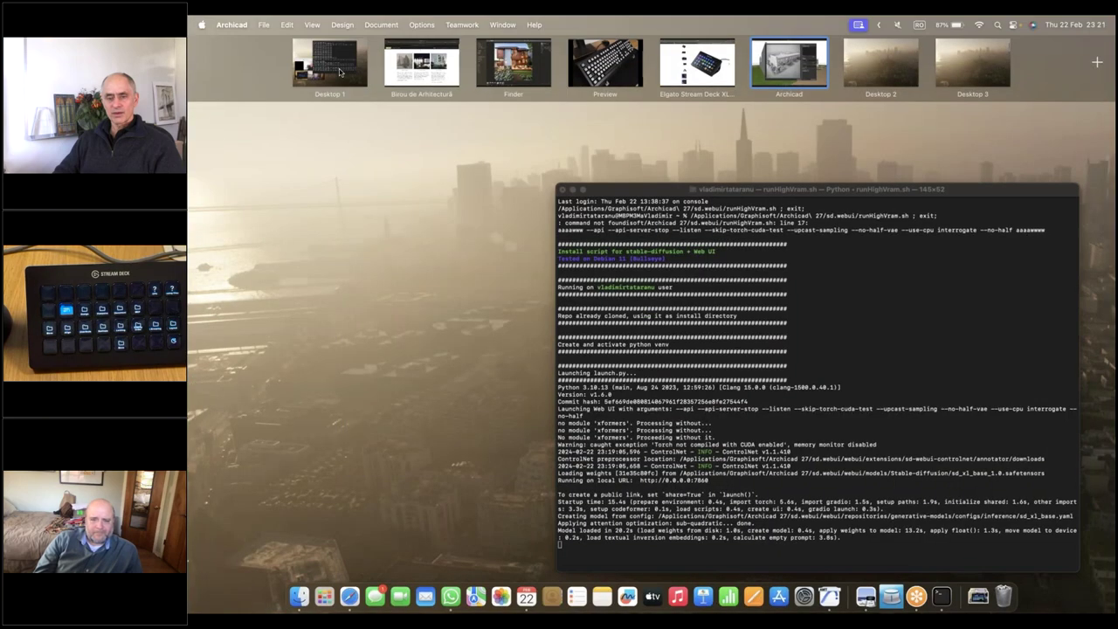
pyautogui.click(579, 55)
pyautogui.click(579, 55)
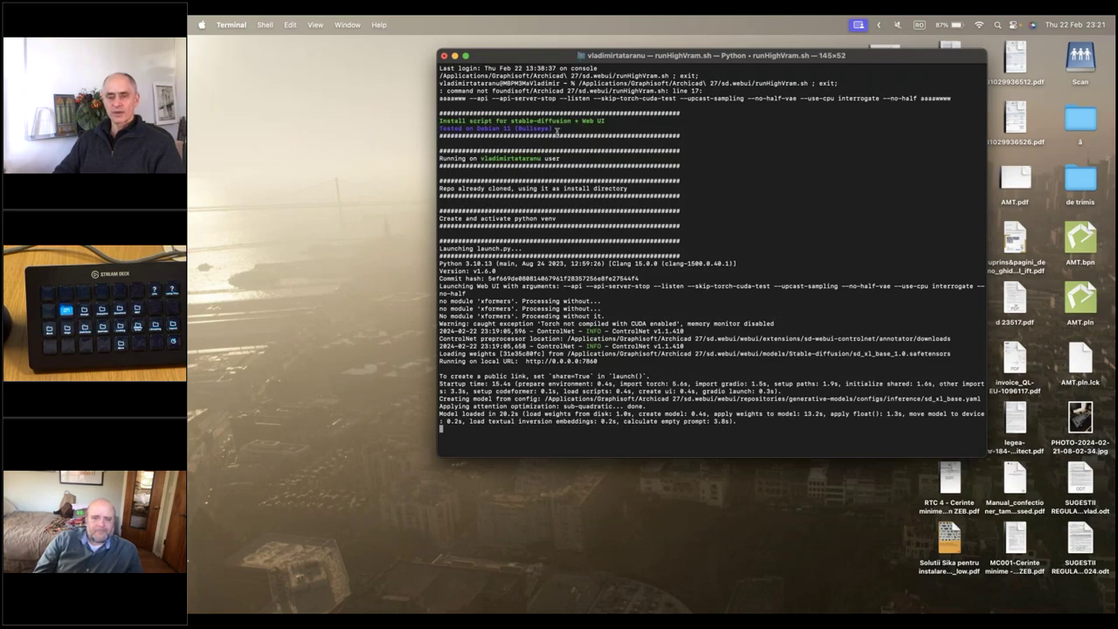
pyautogui.hotkey('ctrl', 'Right')
pyautogui.hotkey('ctrl', 'Up')
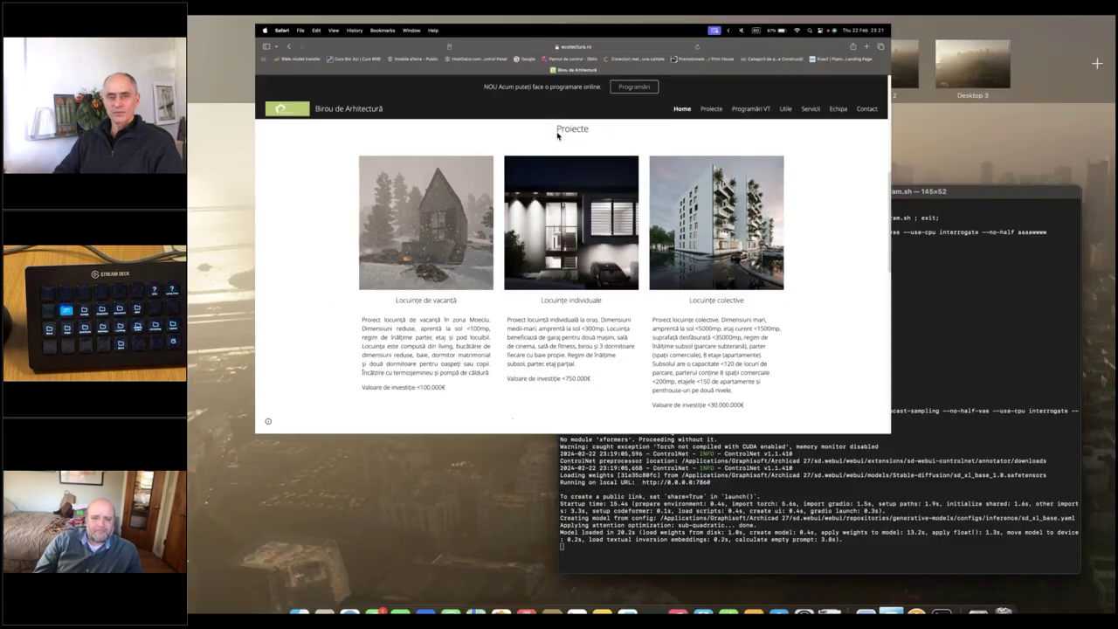
pyautogui.click(804, 70)
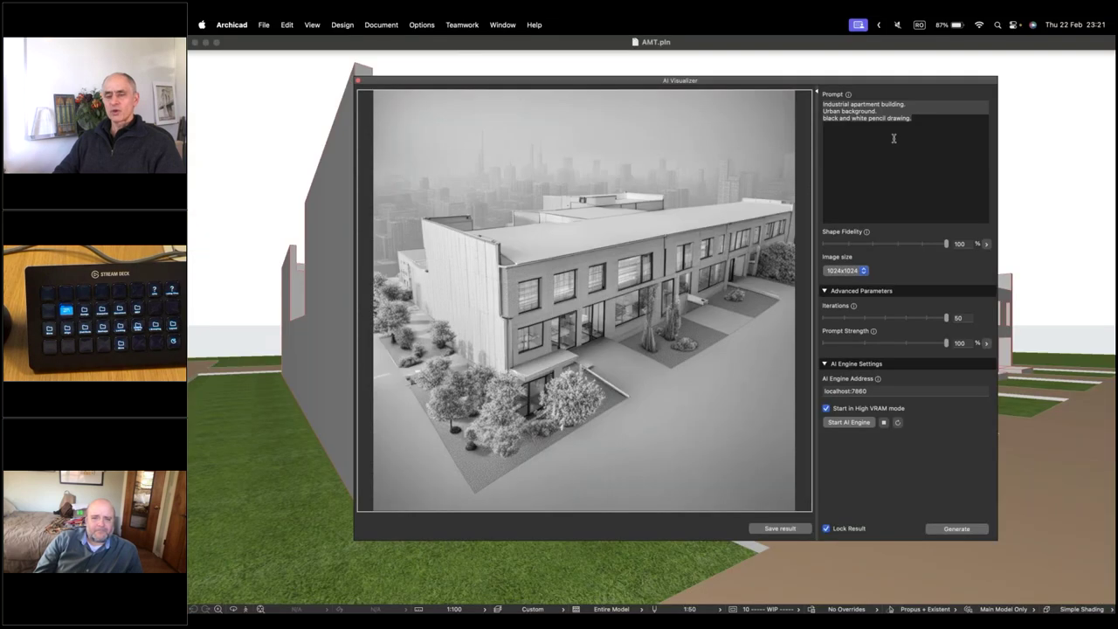
# - Set the AI Visualizer iterations to 25 and delete the urban background and pencil drawing lines from the prompt
pyautogui.click(902, 119)
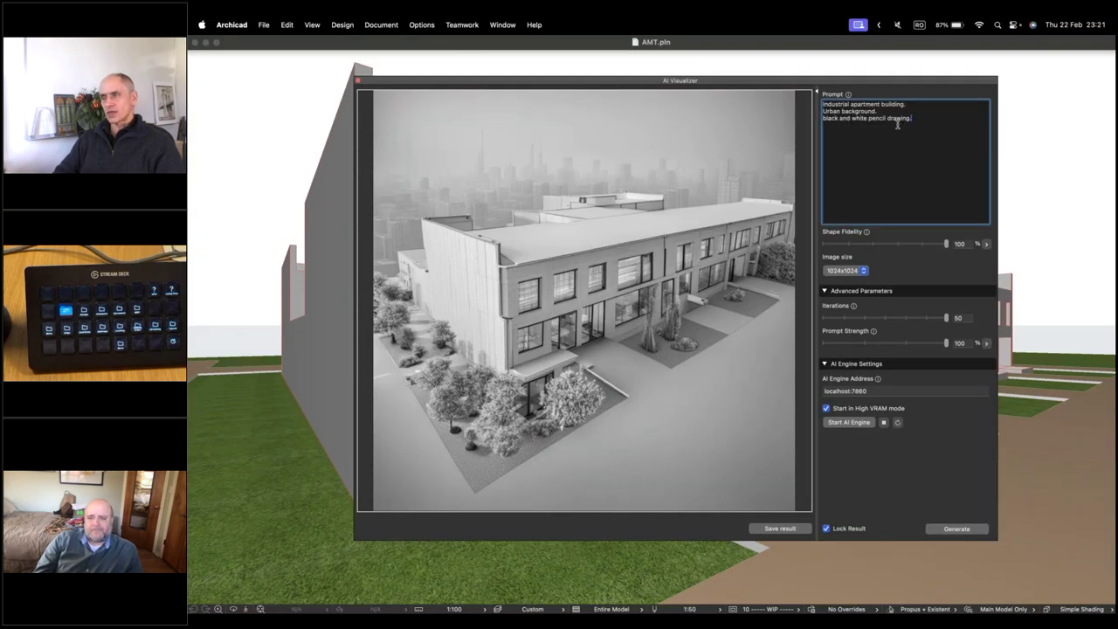
pyautogui.moveTo(951, 318); pyautogui.dragTo(843, 320)
pyautogui.moveTo(919, 117); pyautogui.dragTo(822, 111)
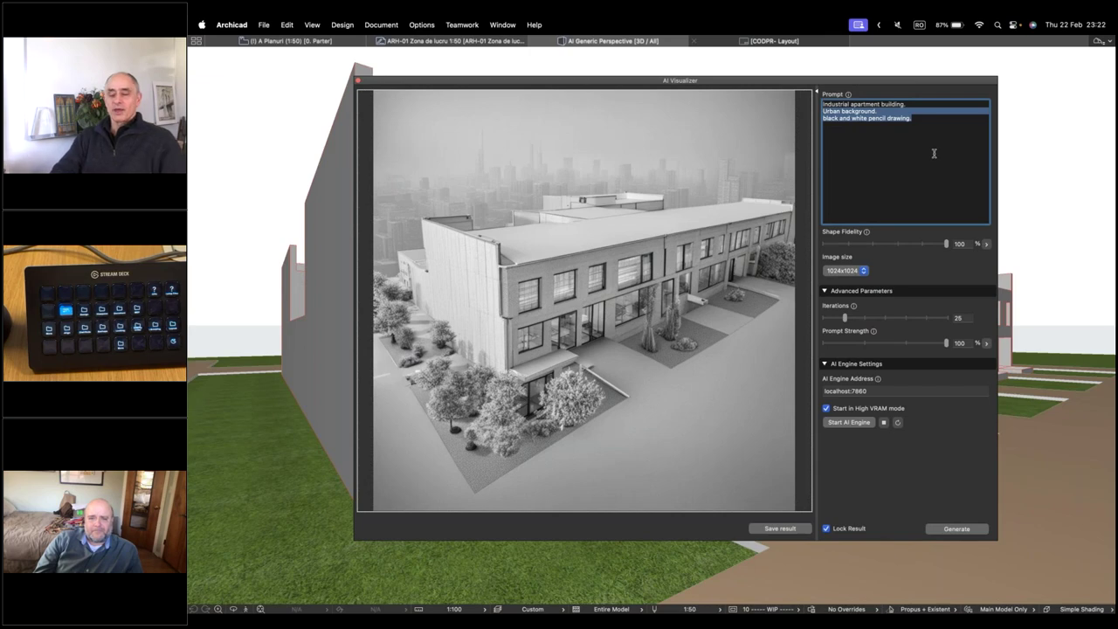
pyautogui.press('BackSpace')
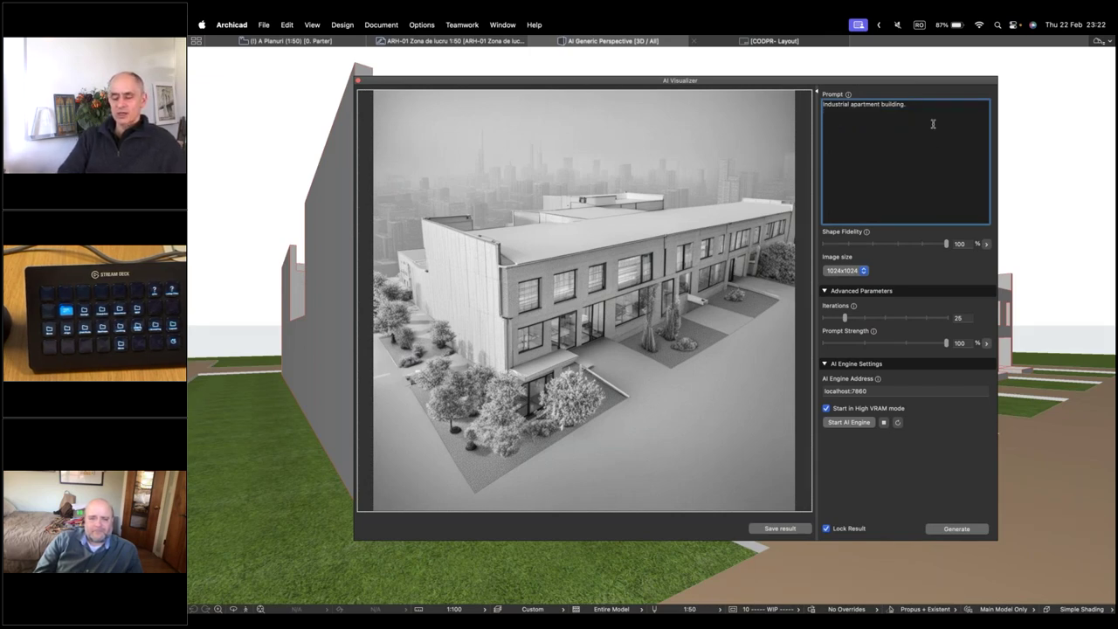
# - Replace the remaining prompt text with "wood siding in a forest area." and generate the image
pyautogui.tripleClick(911, 106)
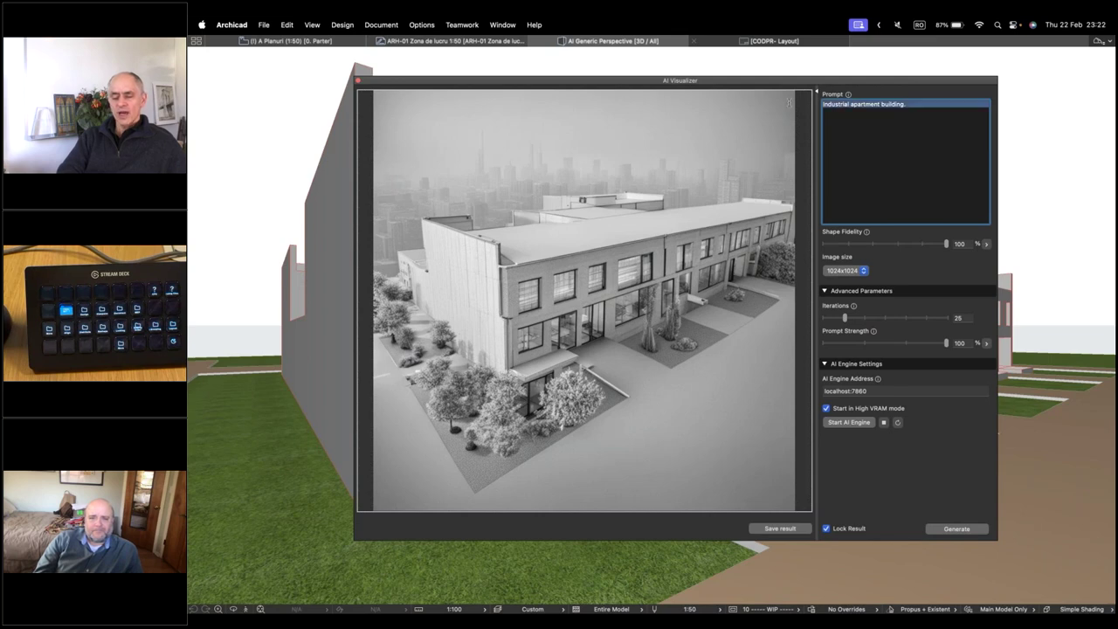
pyautogui.write('wood sl')
pyautogui.write('ding ')
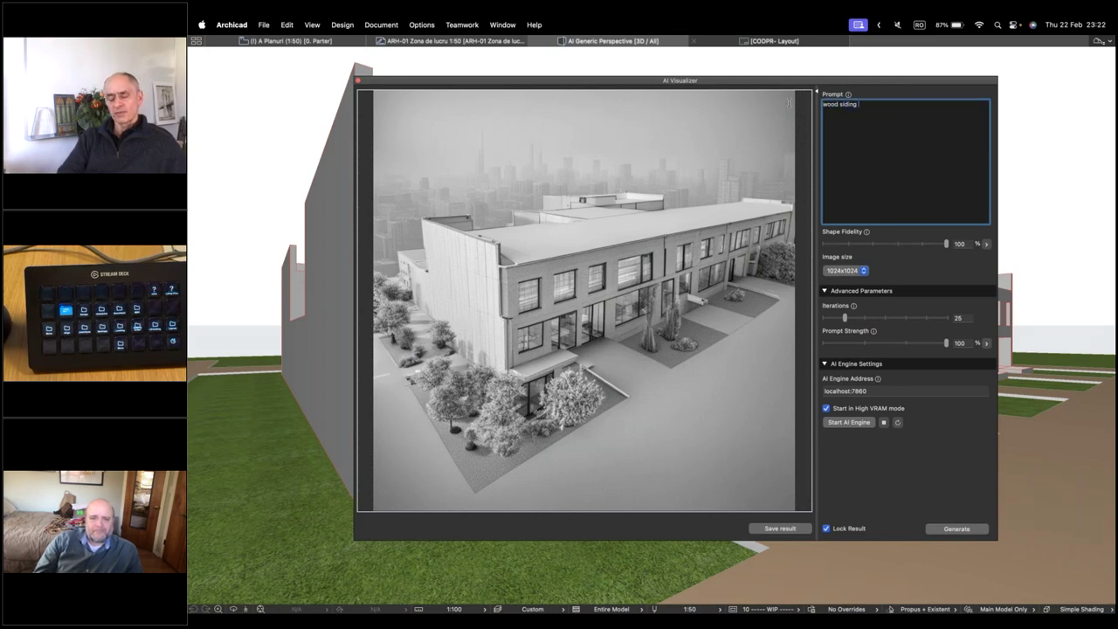
pyautogui.write('in a fos')
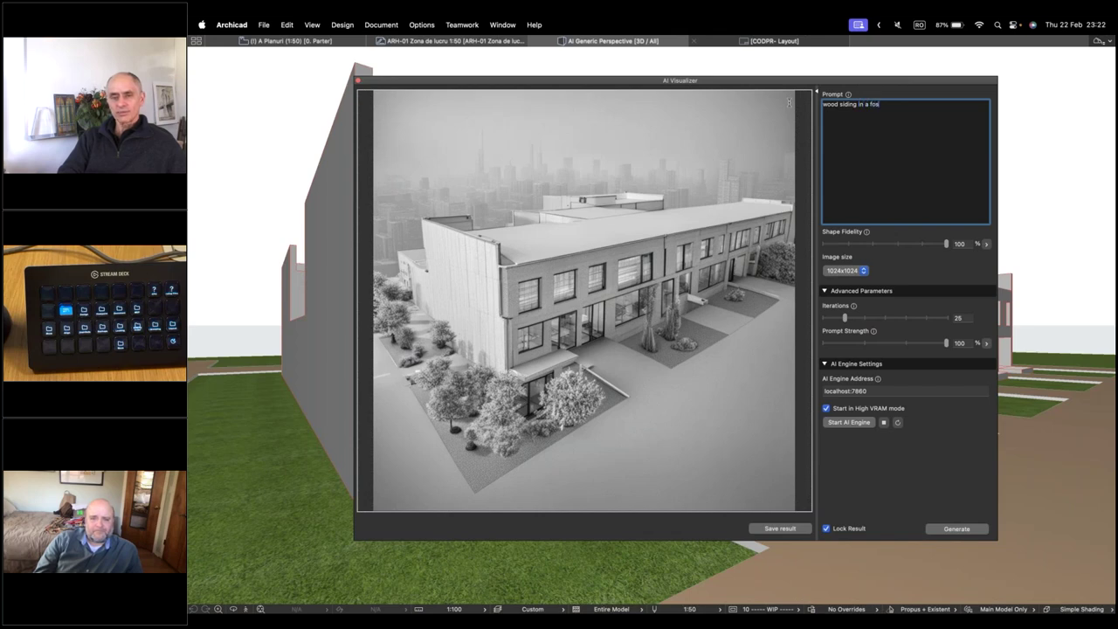
pyautogui.press('BackSpace')
pyautogui.write('rest area')
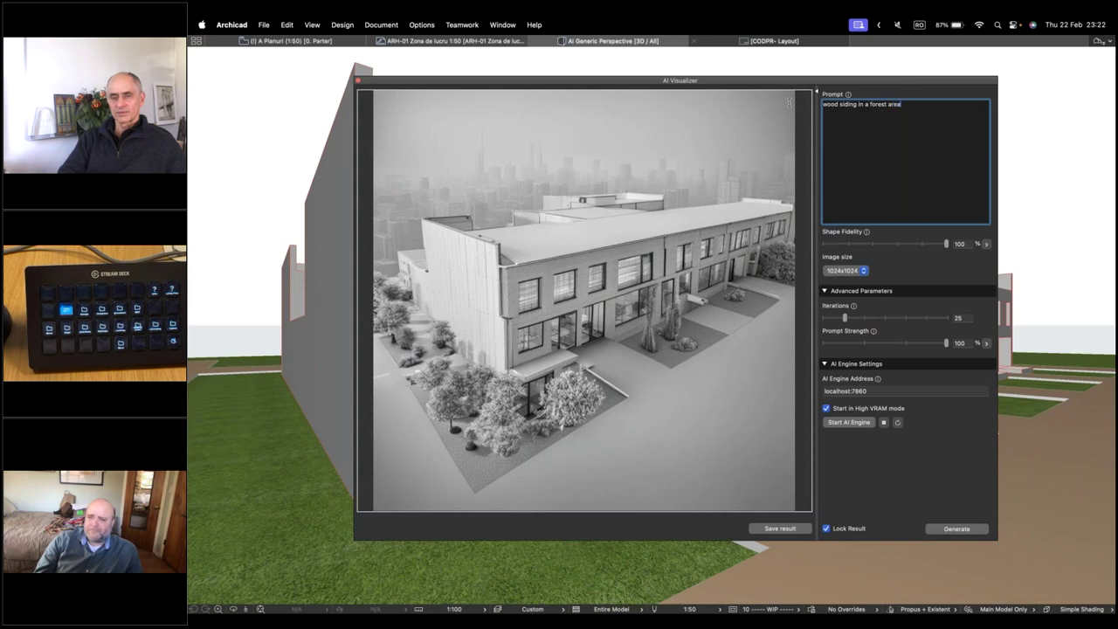
pyautogui.write('.')
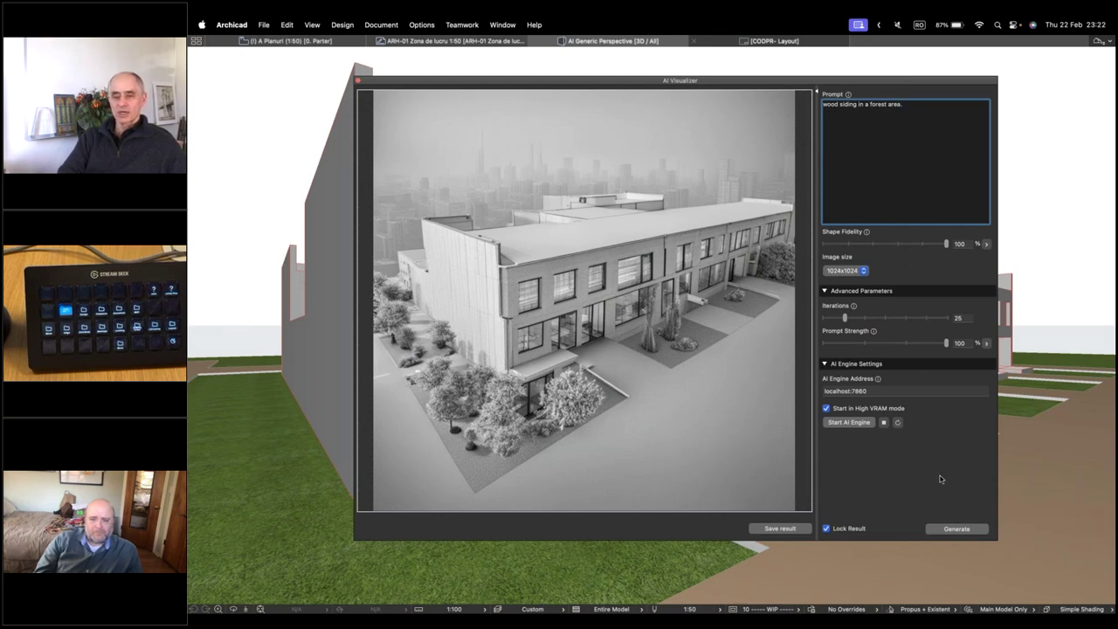
pyautogui.click(957, 528)
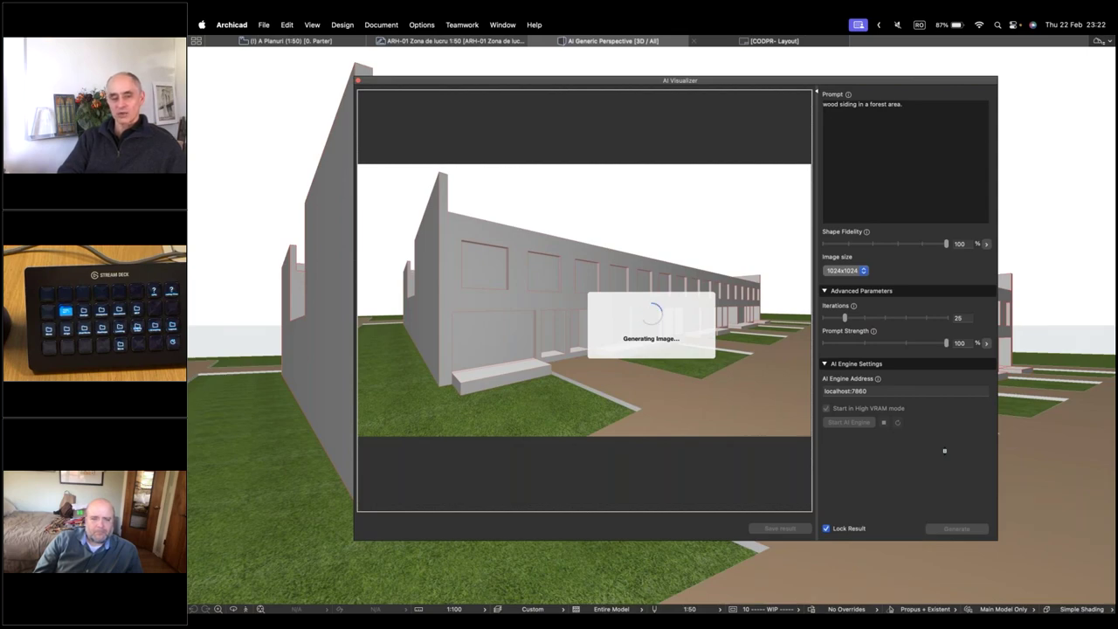
# - Check the image generation progress in the AI engine's Terminal log on Desktop 1
pyautogui.hotkey('ctrl', 'Up')
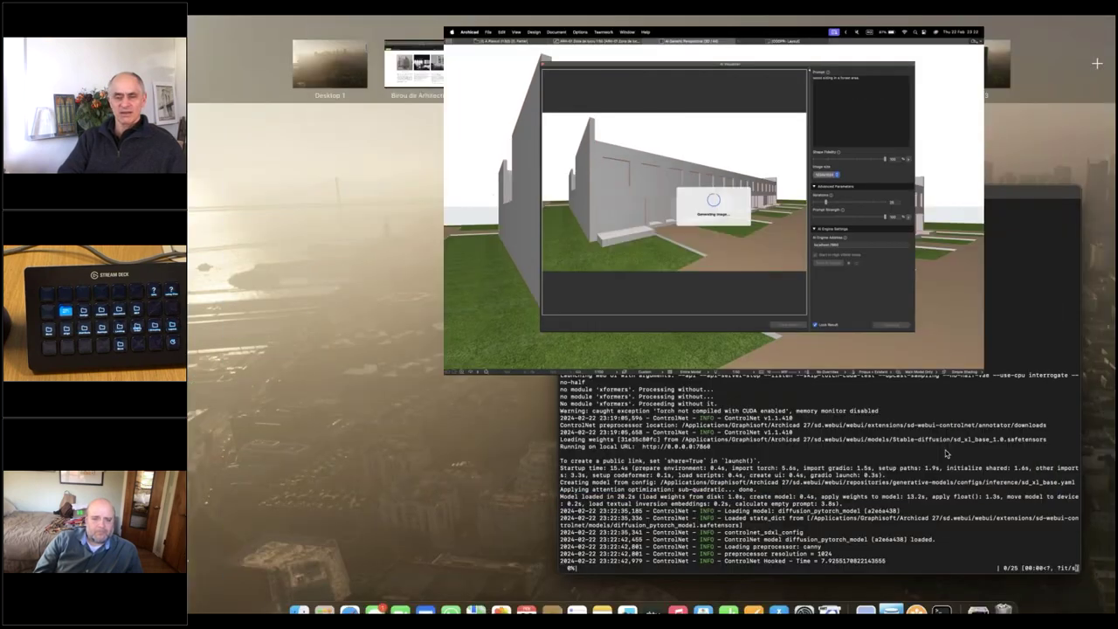
pyautogui.click(680, 369)
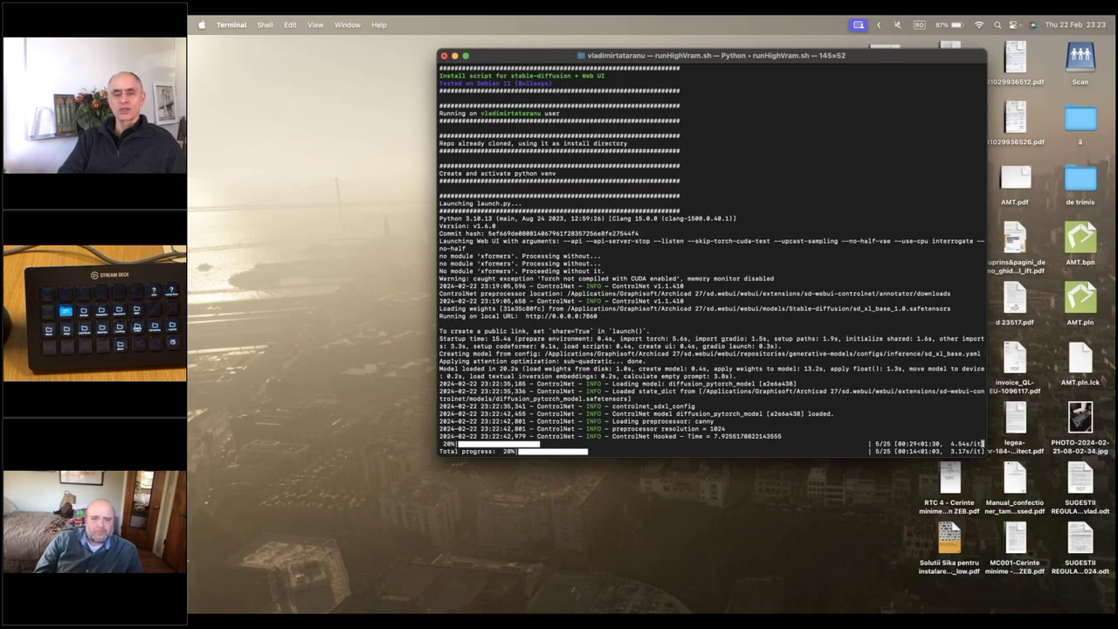
pyautogui.hotkey('ctrl', 'Right')
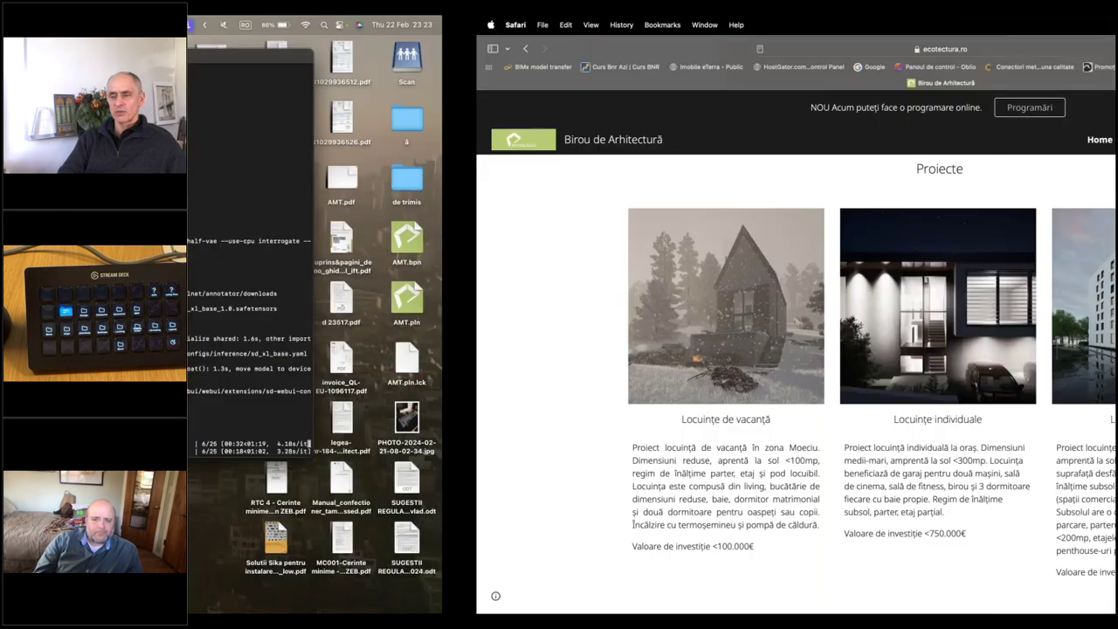
pyautogui.hotkey('ctrl', 'Up')
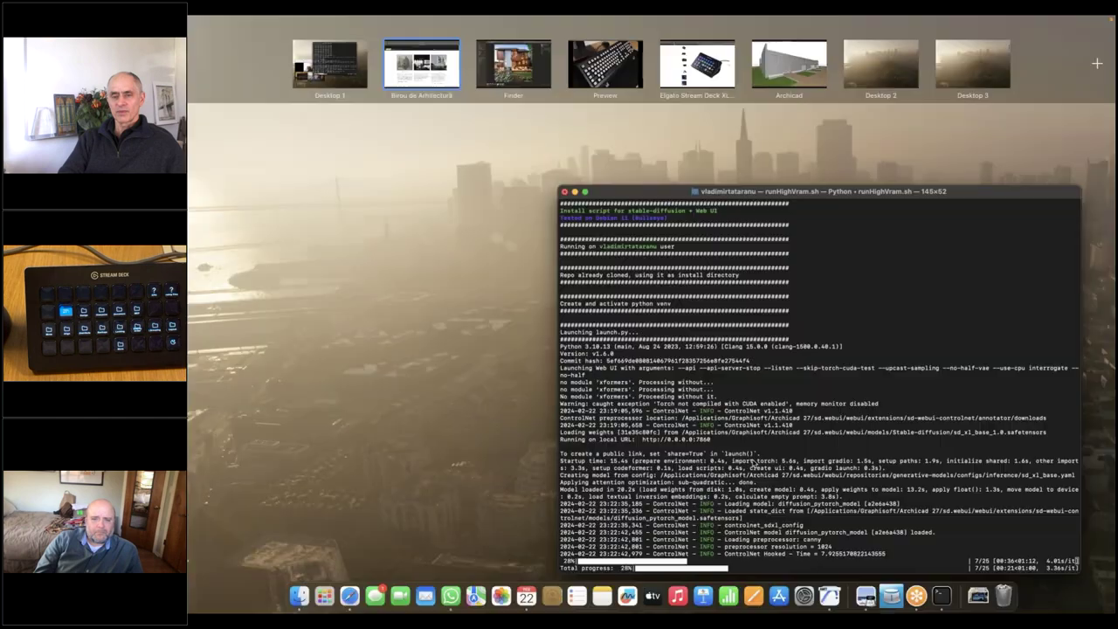
pyautogui.click(349, 76)
# - Launch the Elgato Stream Deck app to show the Archicad DESIGN profile
pyautogui.moveTo(524, 602)
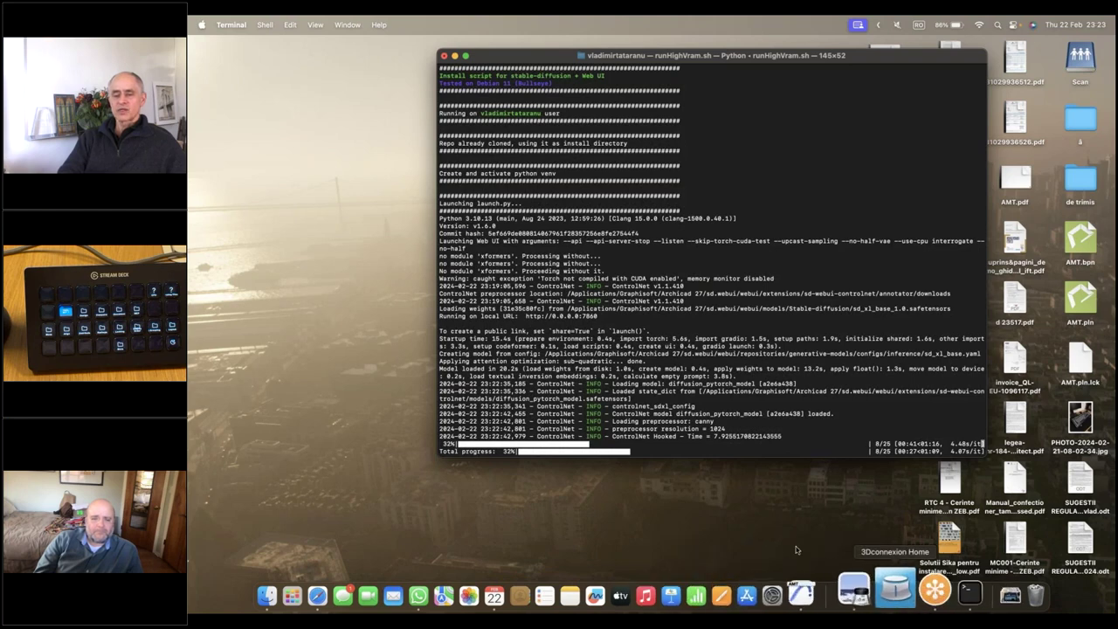
pyautogui.press('super+space')
pyautogui.write('e')
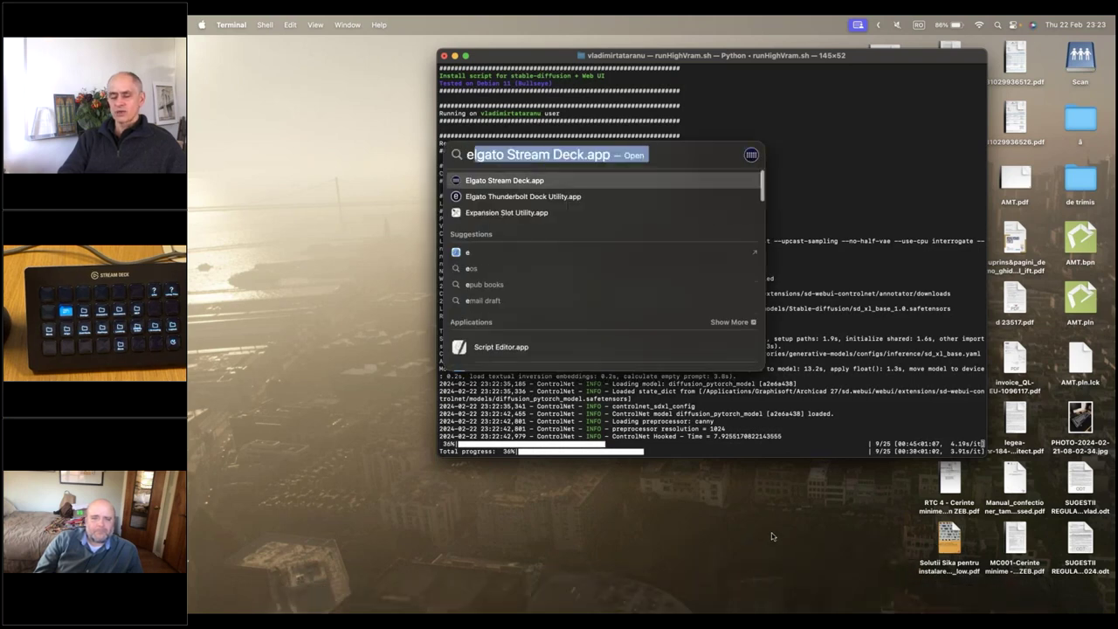
pyautogui.press('Return')
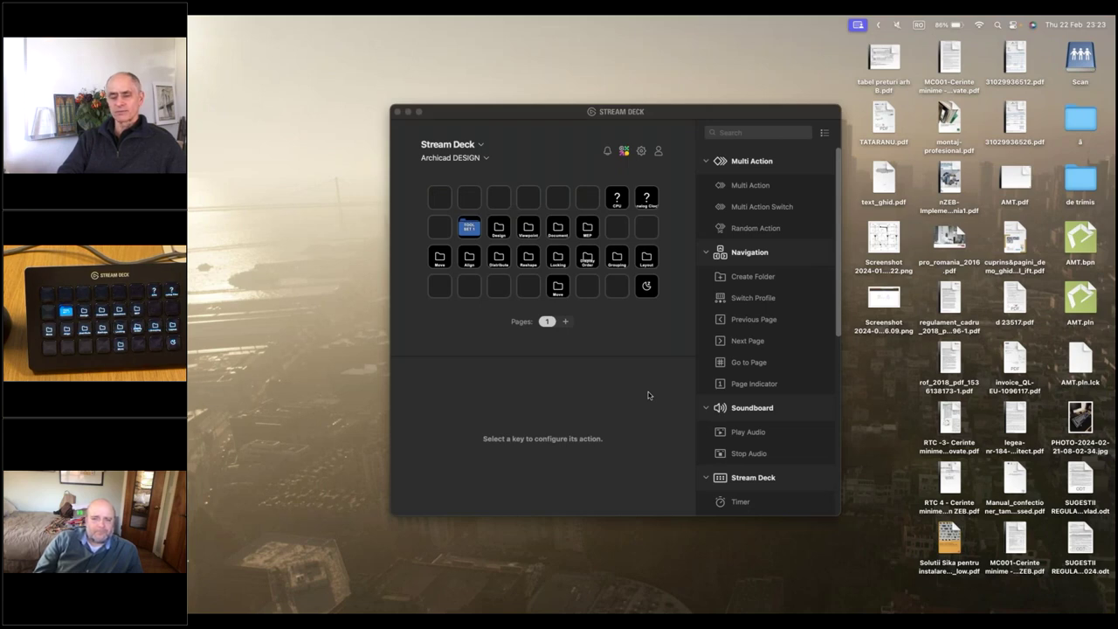
# - Switch to Archicad to check the AI Visualizer, and bring the Elgato Stream Deck app back up
pyautogui.hotkey('ctrl', 'Up')
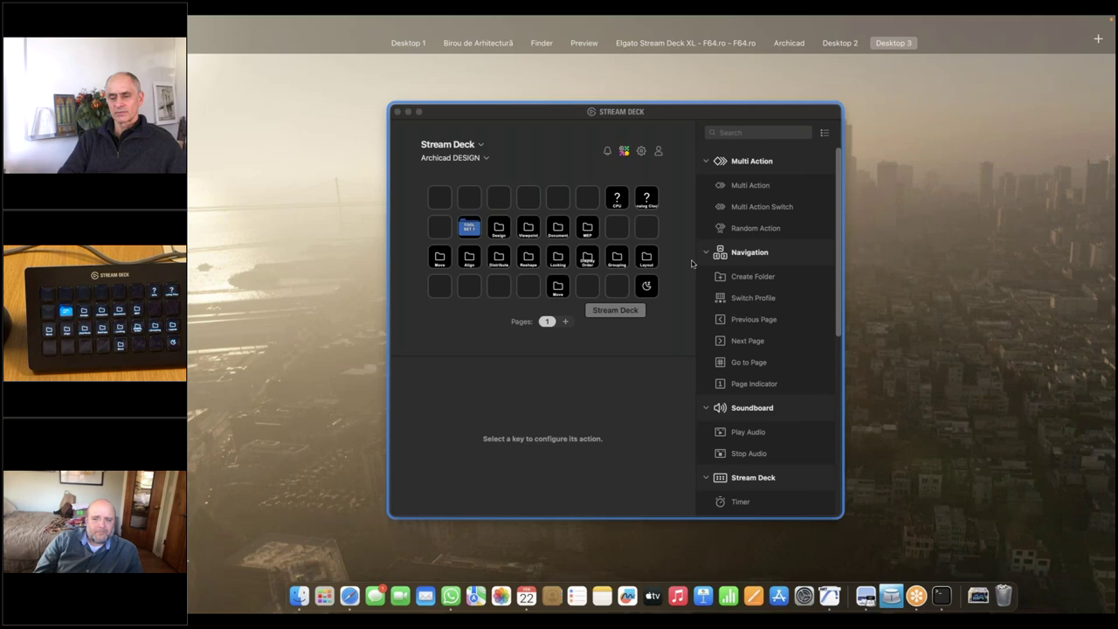
pyautogui.click(802, 70)
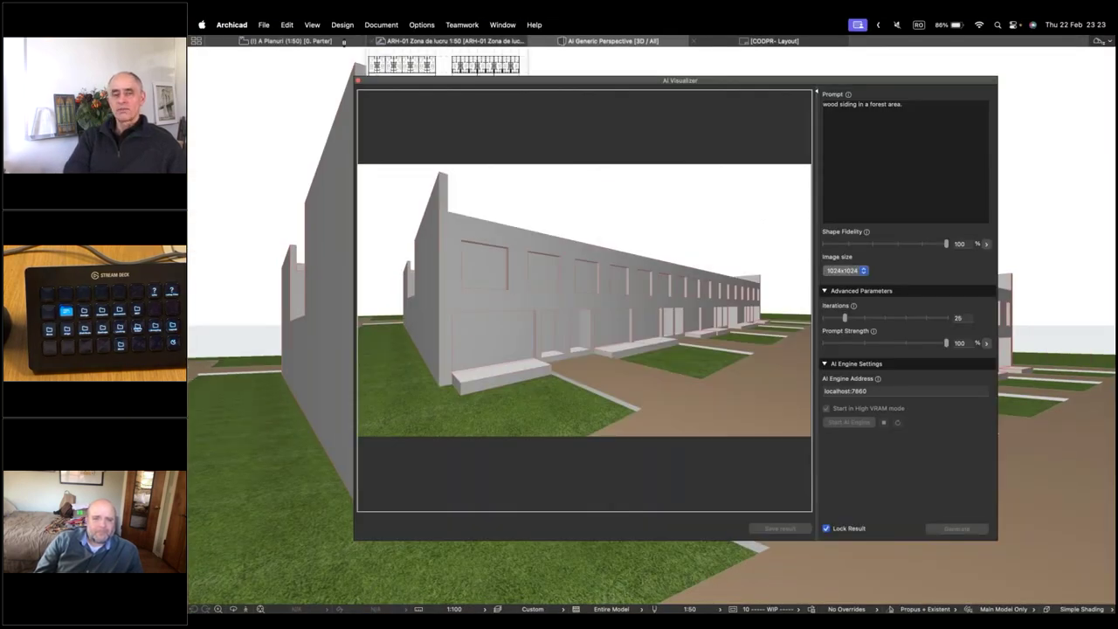
pyautogui.moveTo(291, 40)
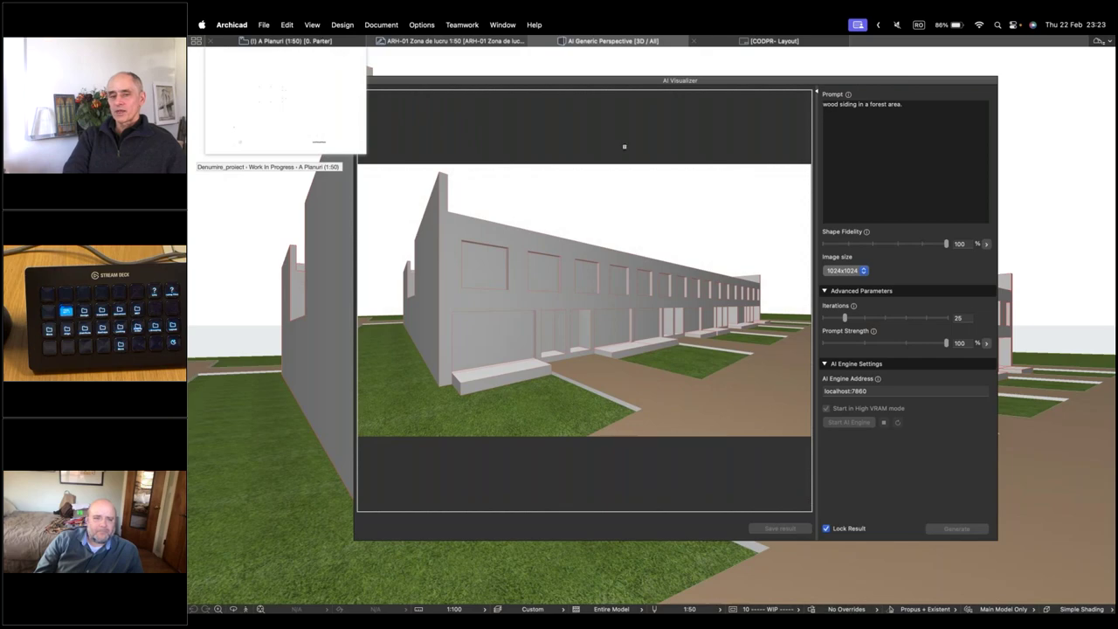
pyautogui.hotkey('ctrl', 'Up')
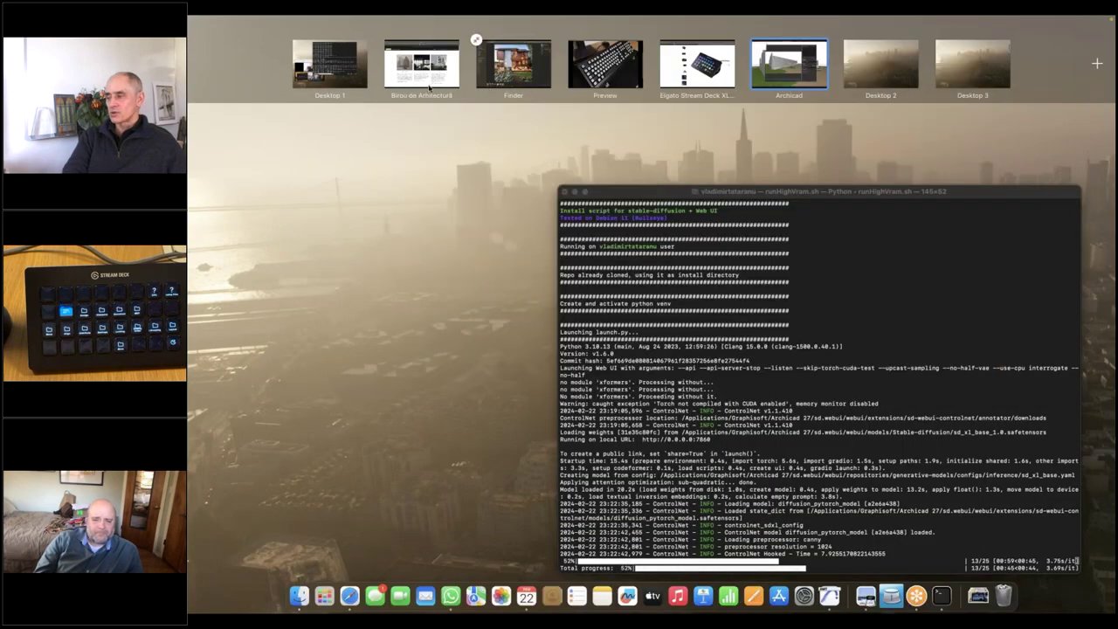
pyautogui.moveTo(861, 67); pyautogui.dragTo(864, 72)
pyautogui.press('super+space')
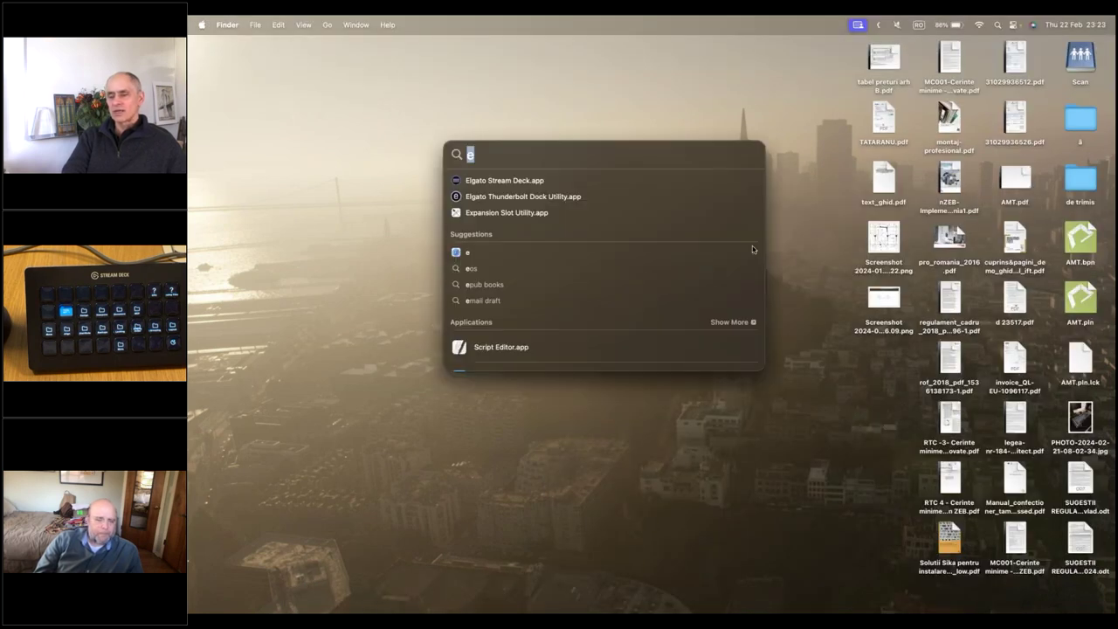
pyautogui.click(600, 181)
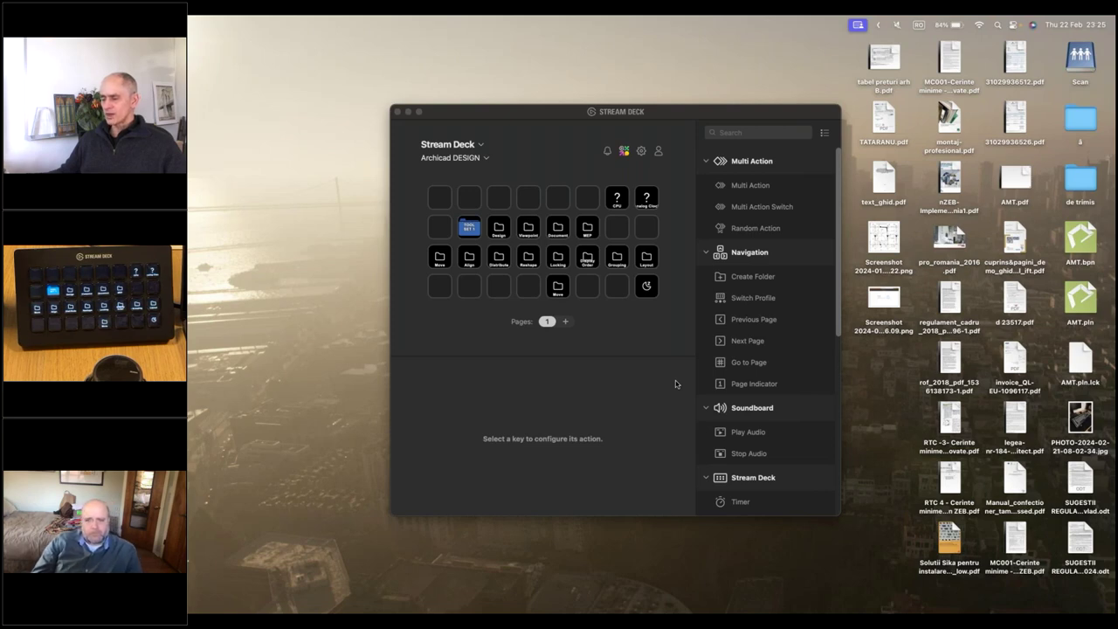
# - View the generated wood-siding image from Desktop 1 and Archicad, and close the AI Visualizer
pyautogui.hotkey('ctrl', 'Up')
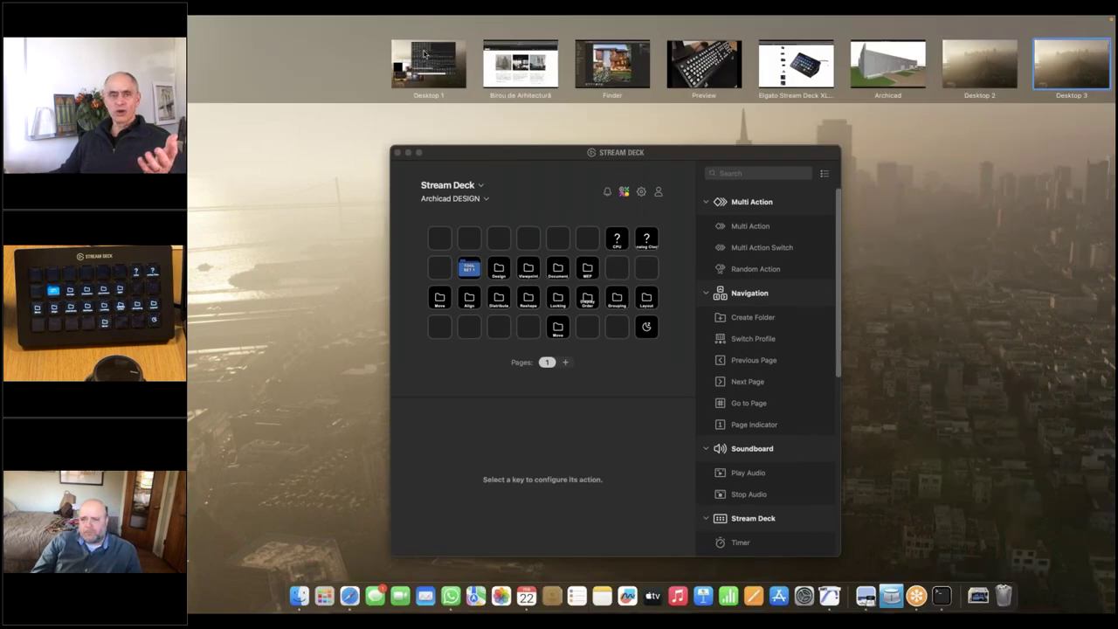
pyautogui.click(423, 54)
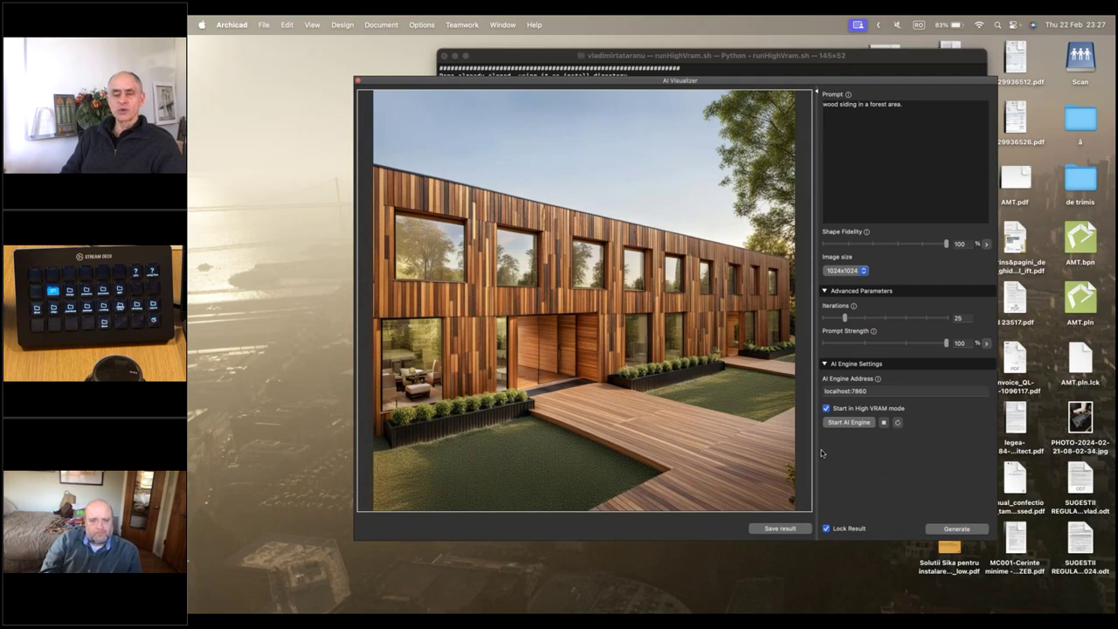
pyautogui.press('super+h')
pyautogui.hotkey('ctrl', 'Up')
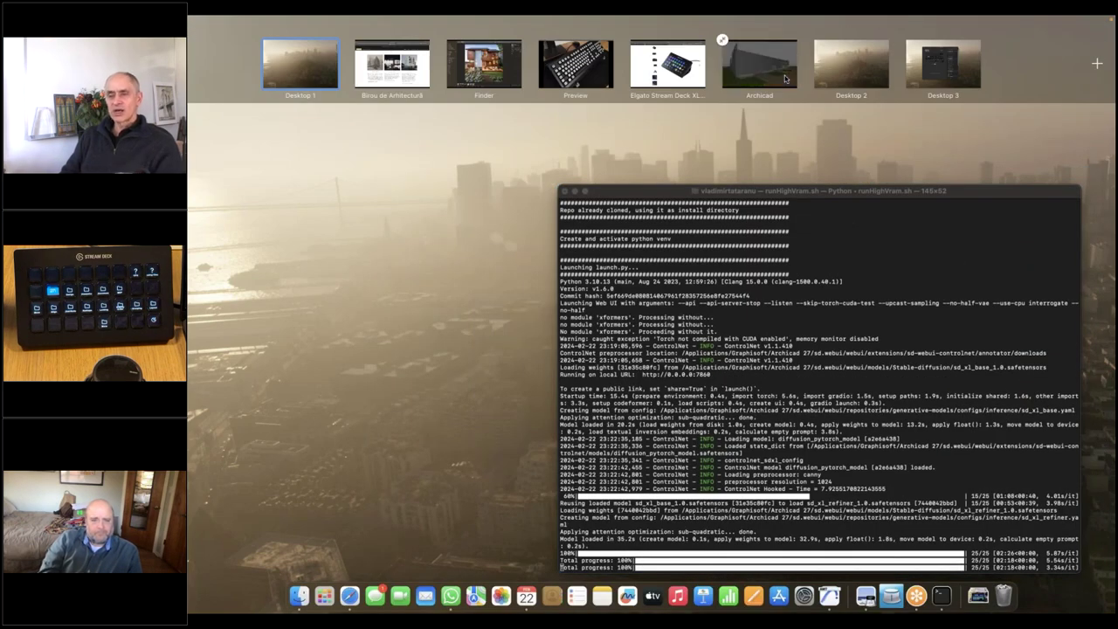
pyautogui.click(785, 79)
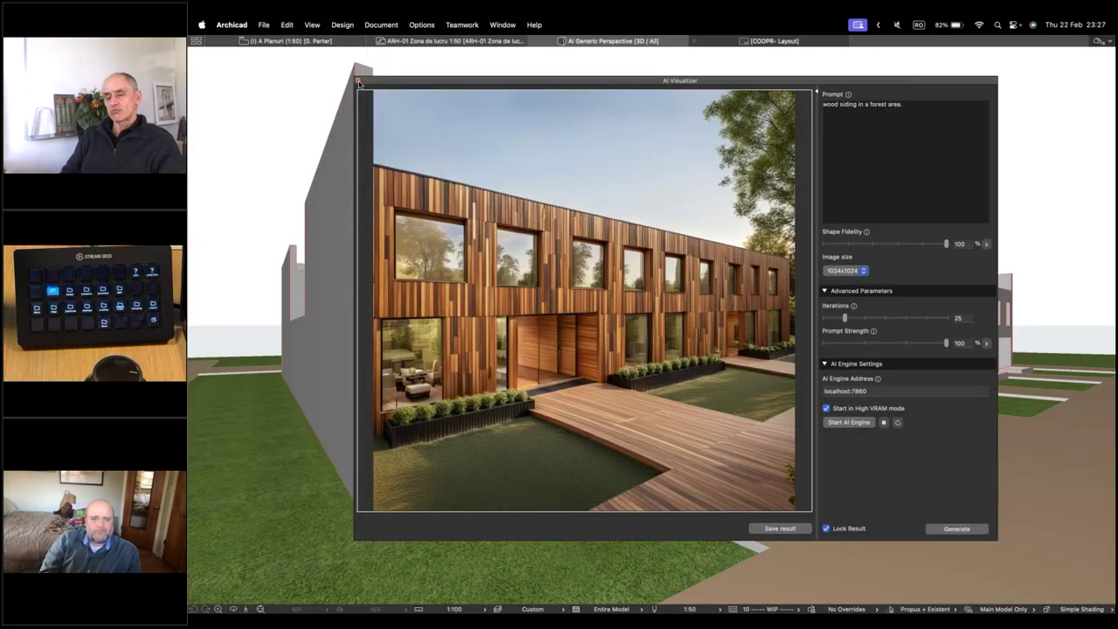
pyautogui.click(358, 82)
# - Return to Archicad and open the "(I) A Planuri (1:50) [0. Parter]" floor plan
pyautogui.hotkey('ctrl', 'Right')
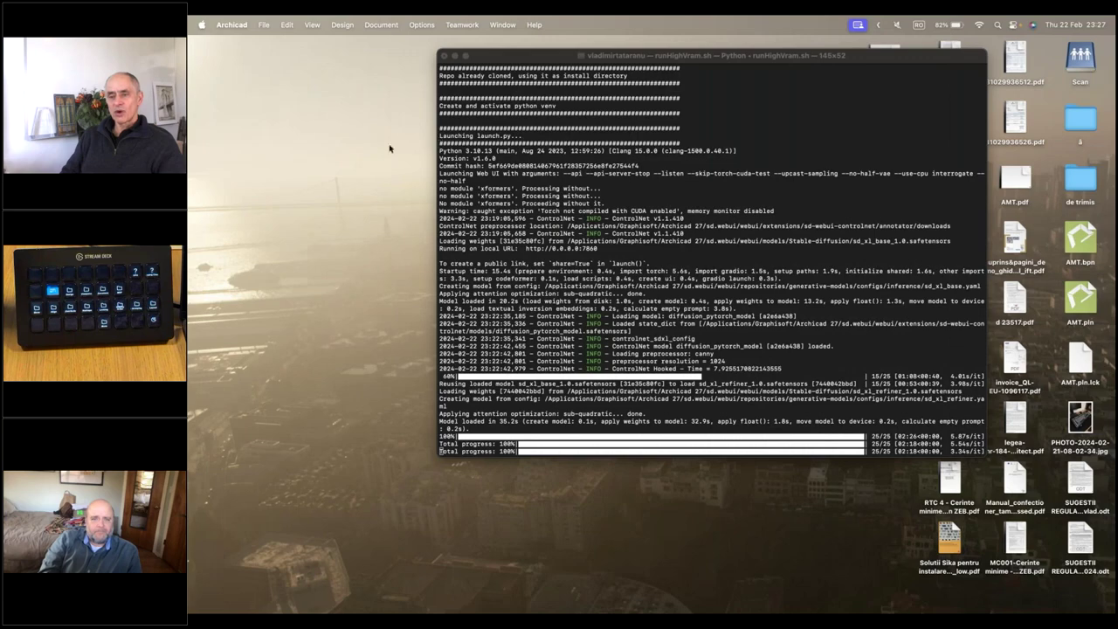
pyautogui.hotkey('ctrl', 'Up')
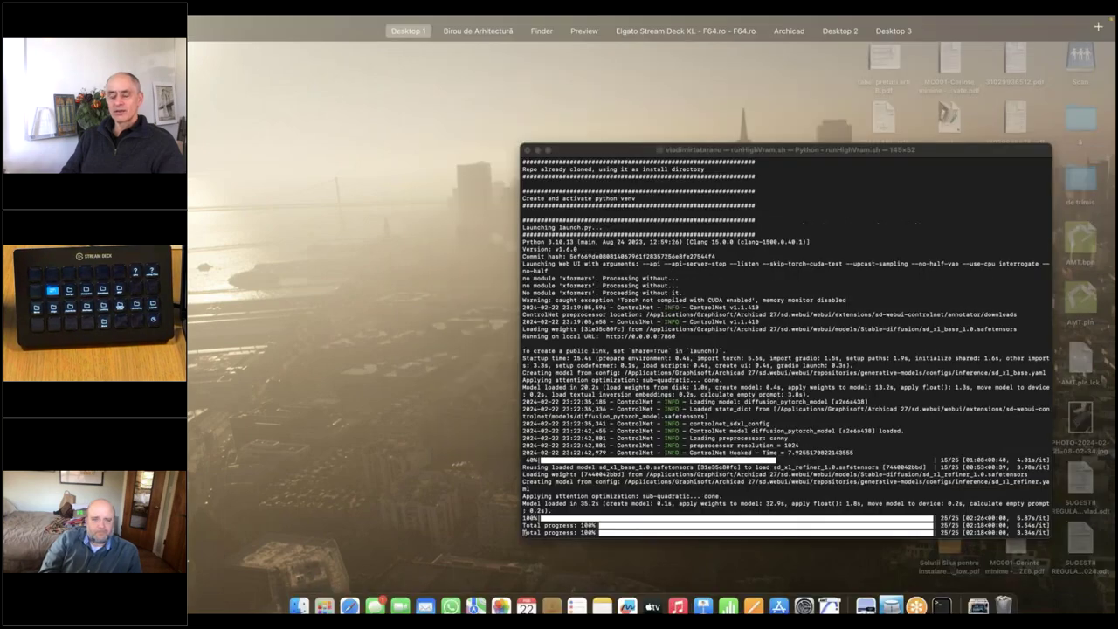
pyautogui.click(831, 58)
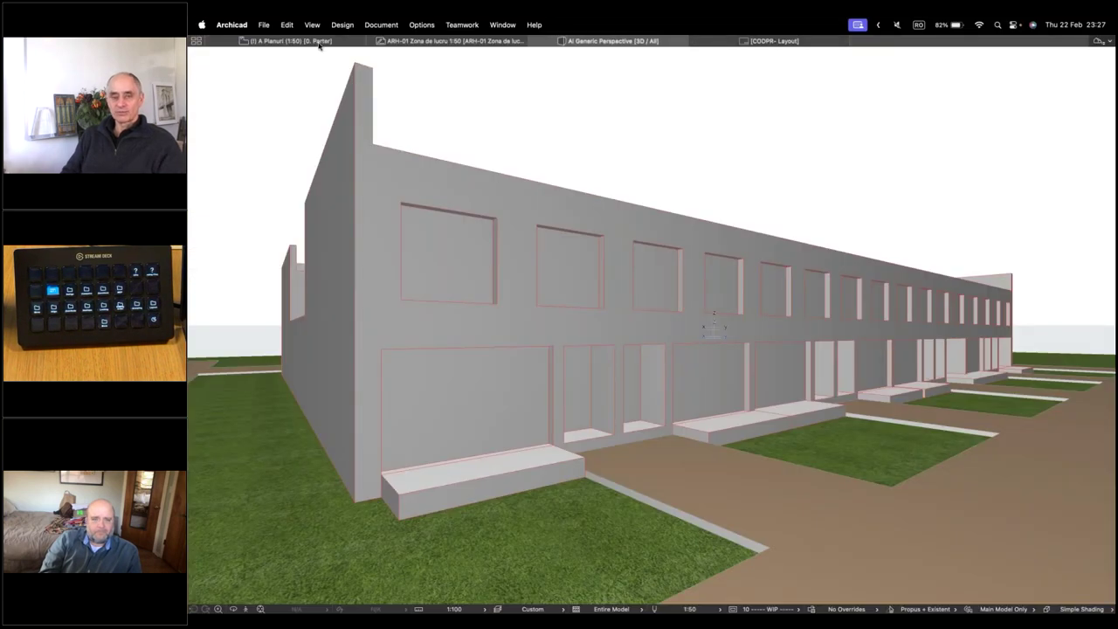
pyautogui.click(320, 41)
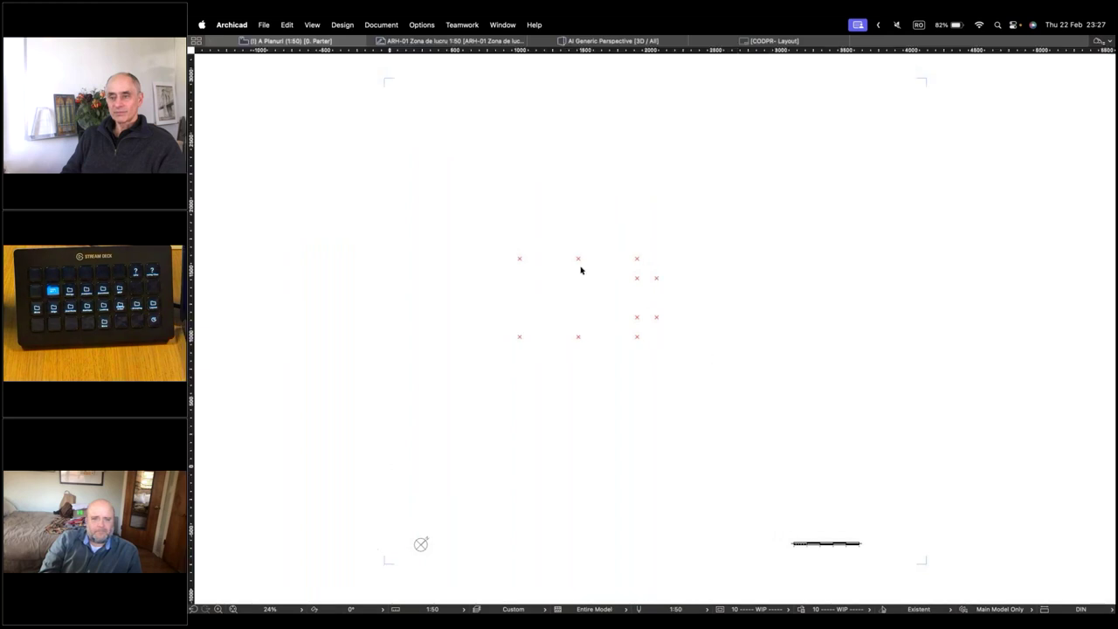
# - Draw a closed rectangle of walls, 900 by 600, through the outer corner hotspots of the floor plan
pyautogui.scroll(5, 581, 270)
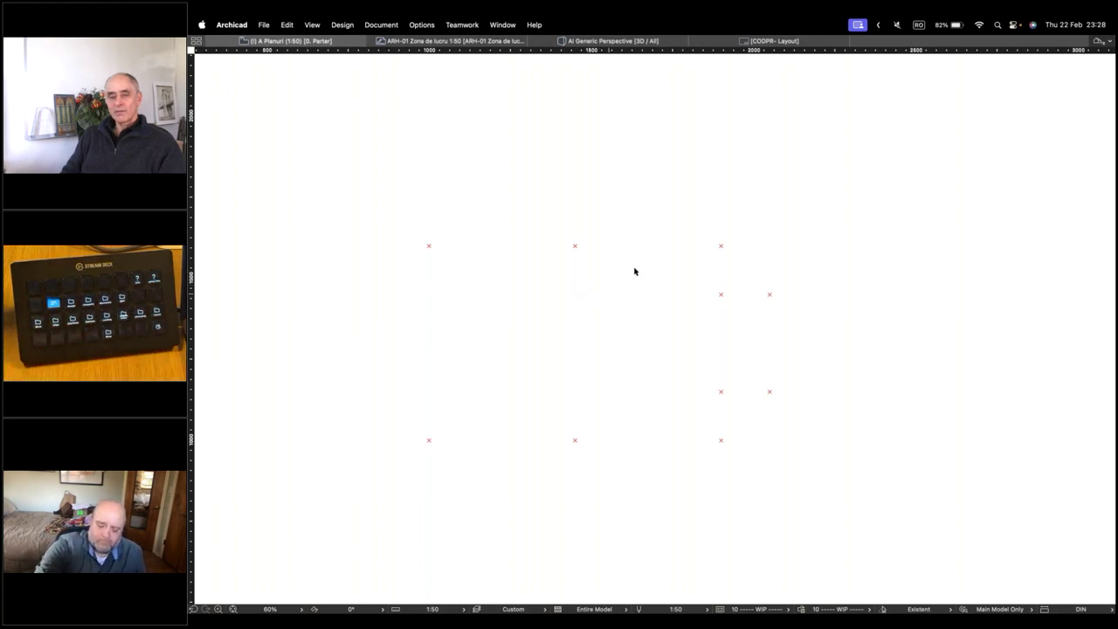
pyautogui.click(707, 133)
pyautogui.press('Escape')
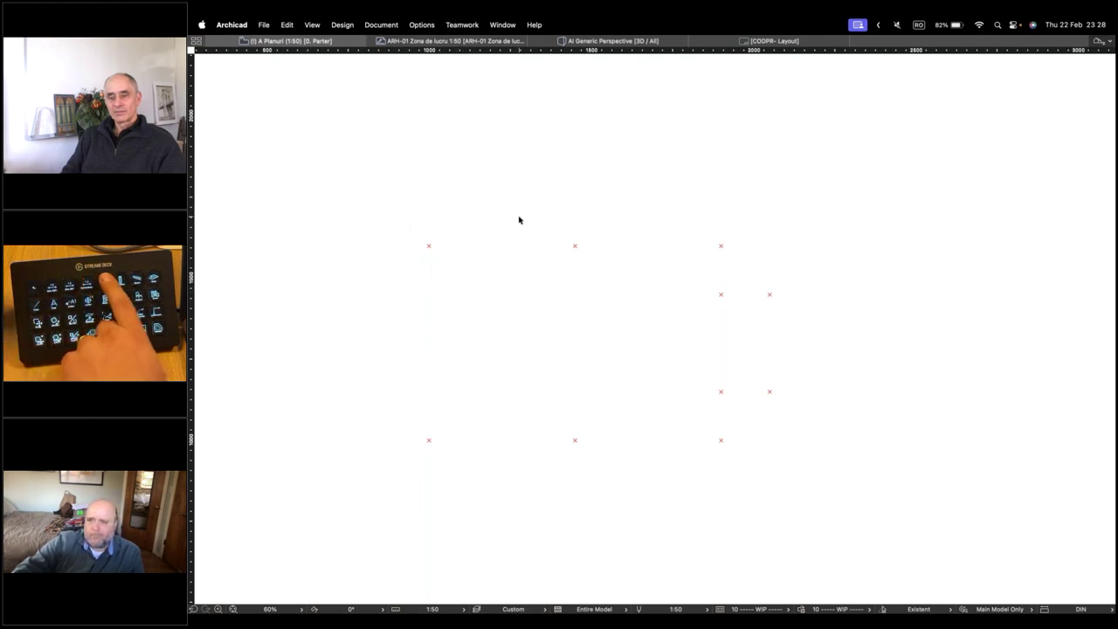
pyautogui.click(429, 245)
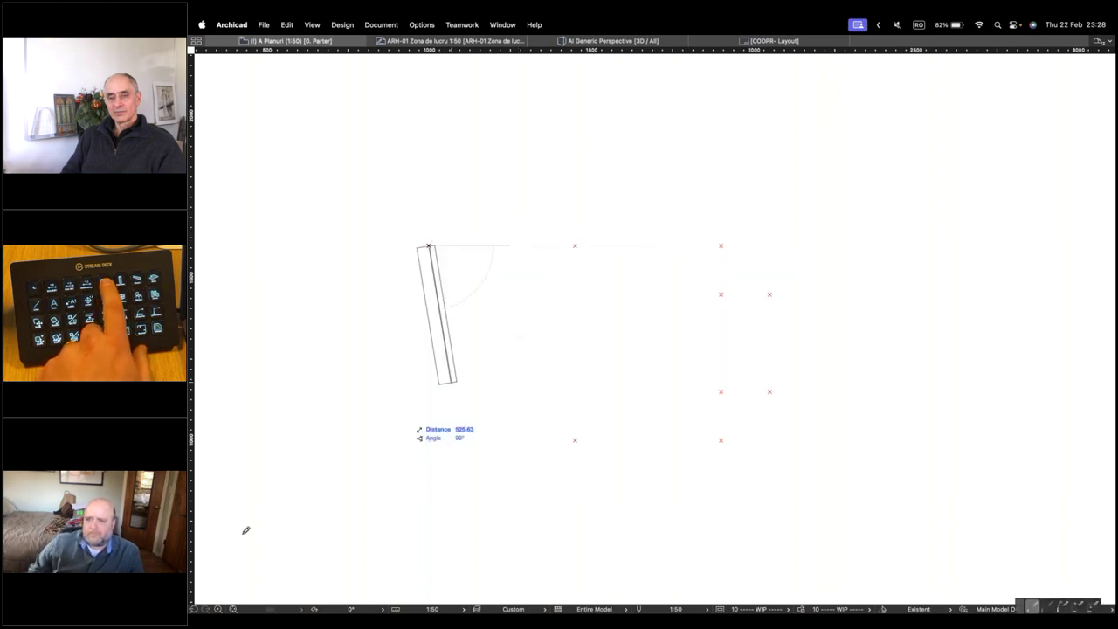
pyautogui.click(429, 439)
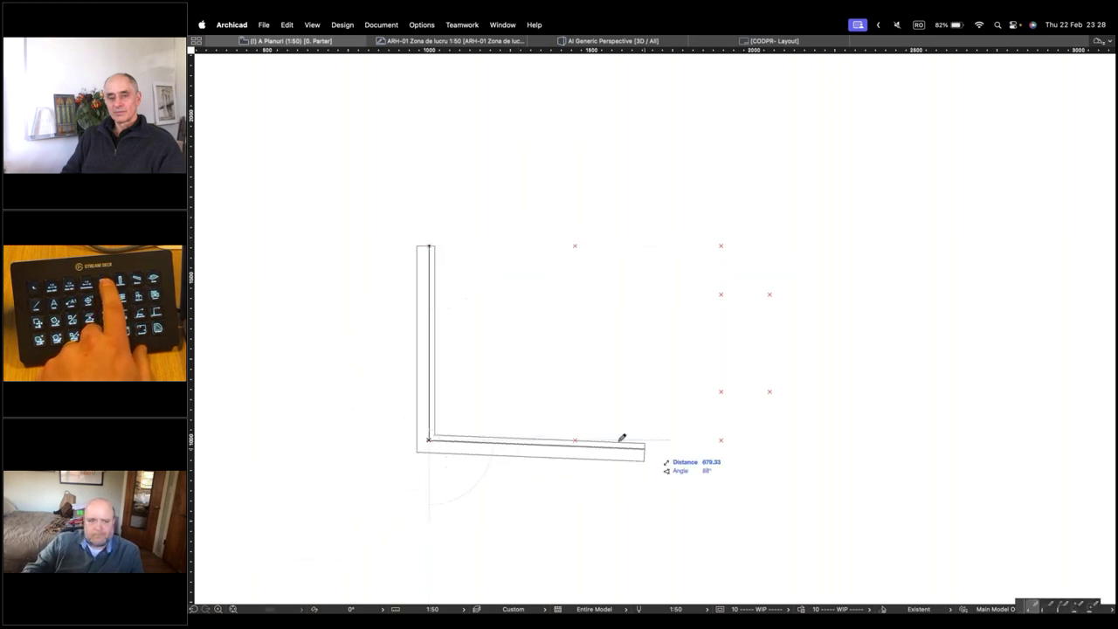
pyautogui.click(721, 440)
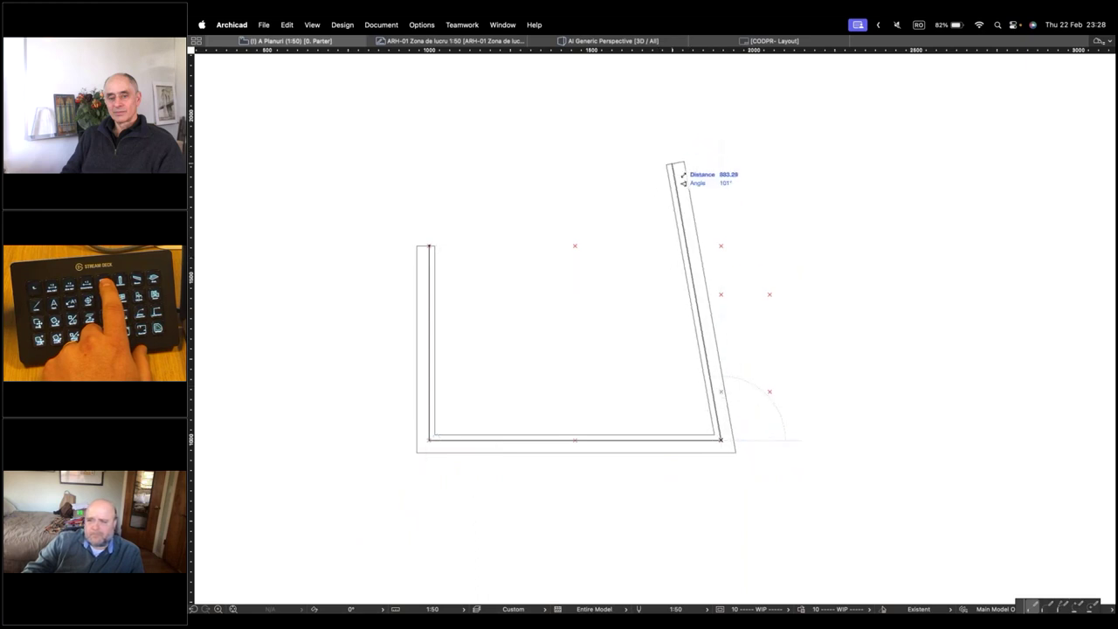
pyautogui.click(720, 246)
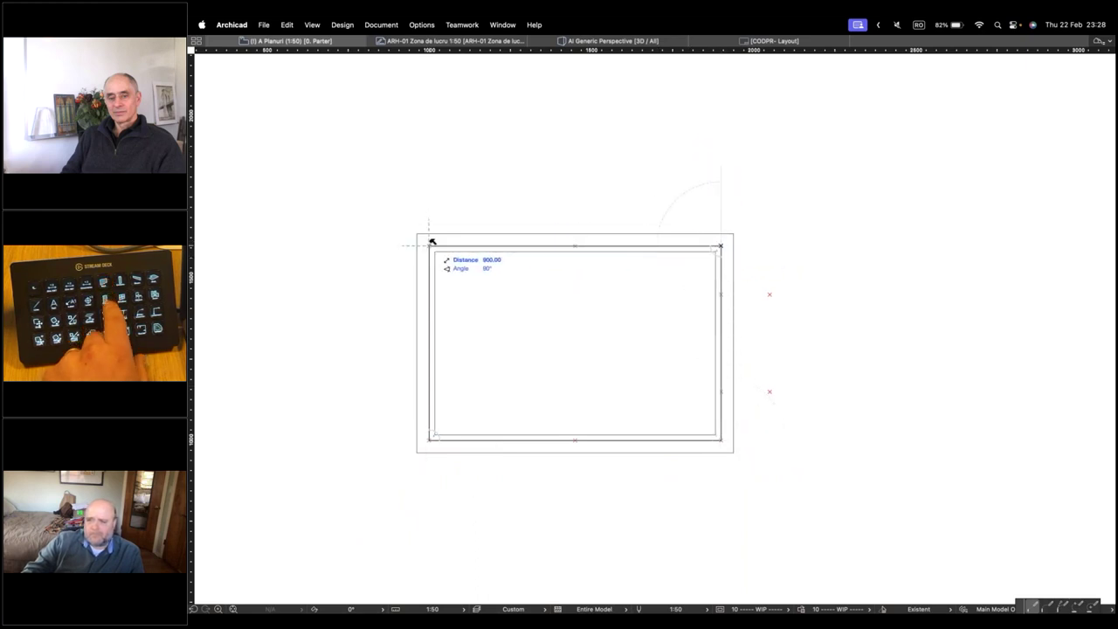
pyautogui.click(430, 245)
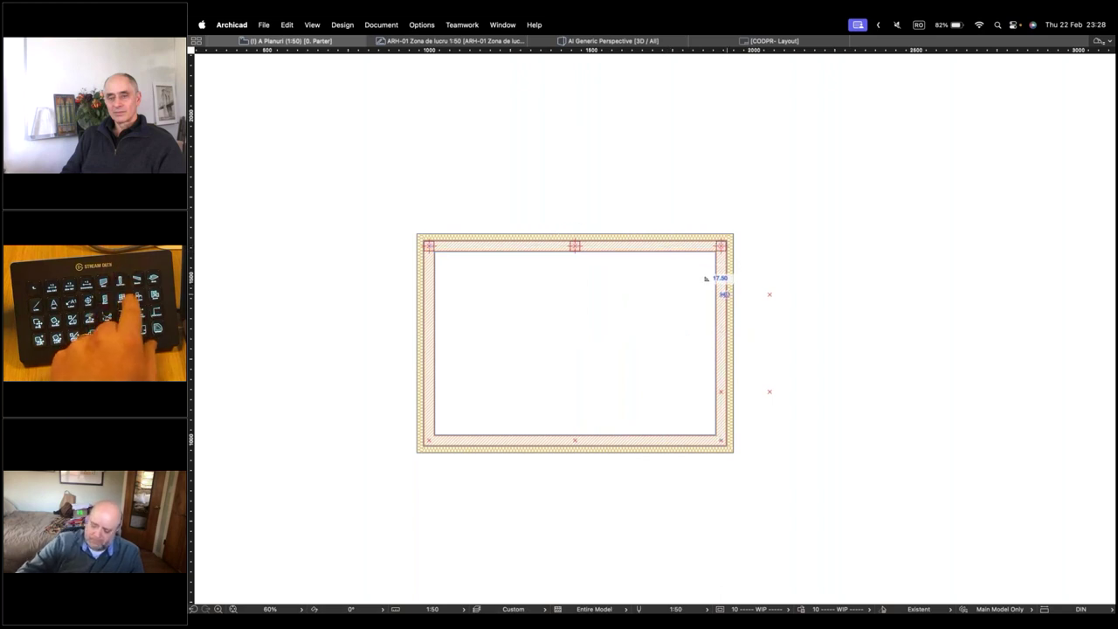
# - Place two columns at the hotspots along the right wall and span a beam between the middle columns of the upper and lower walls
pyautogui.click(720, 294)
pyautogui.click(722, 393)
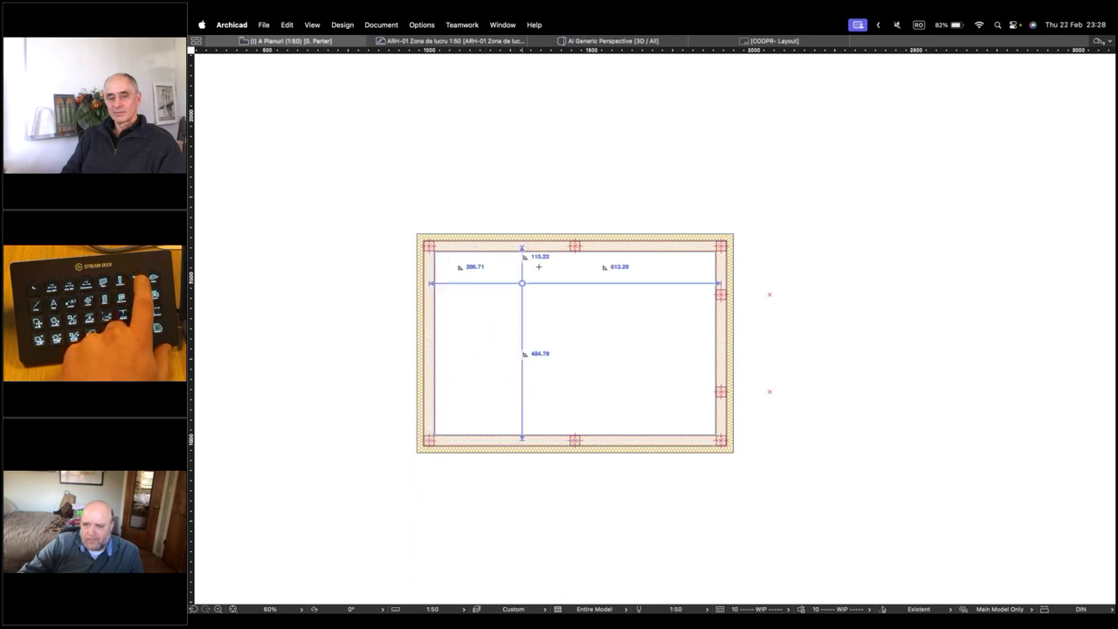
pyautogui.click(574, 246)
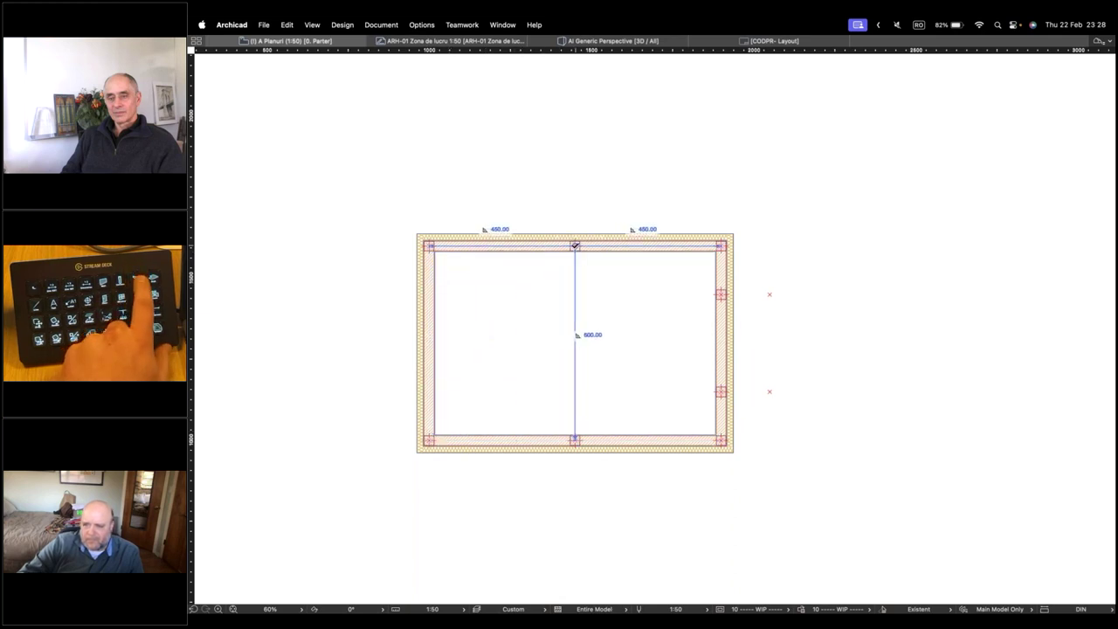
pyautogui.click(575, 440)
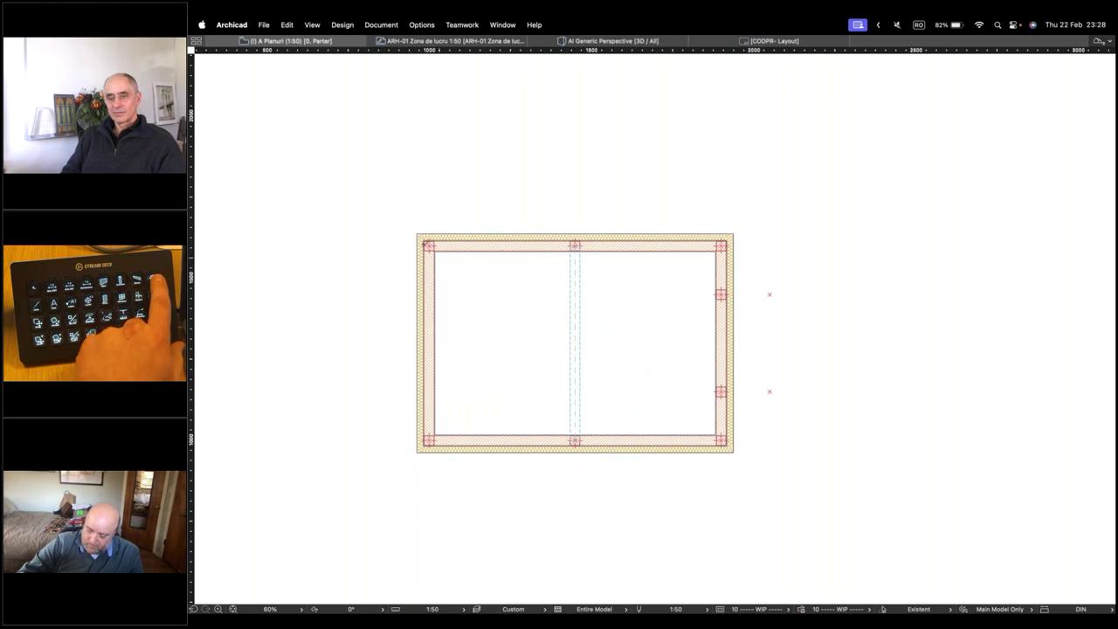
# - Create an 870 by 570 slab within the inner wall faces and place an inward-opening door midway along the left wall
pyautogui.click(434, 252)
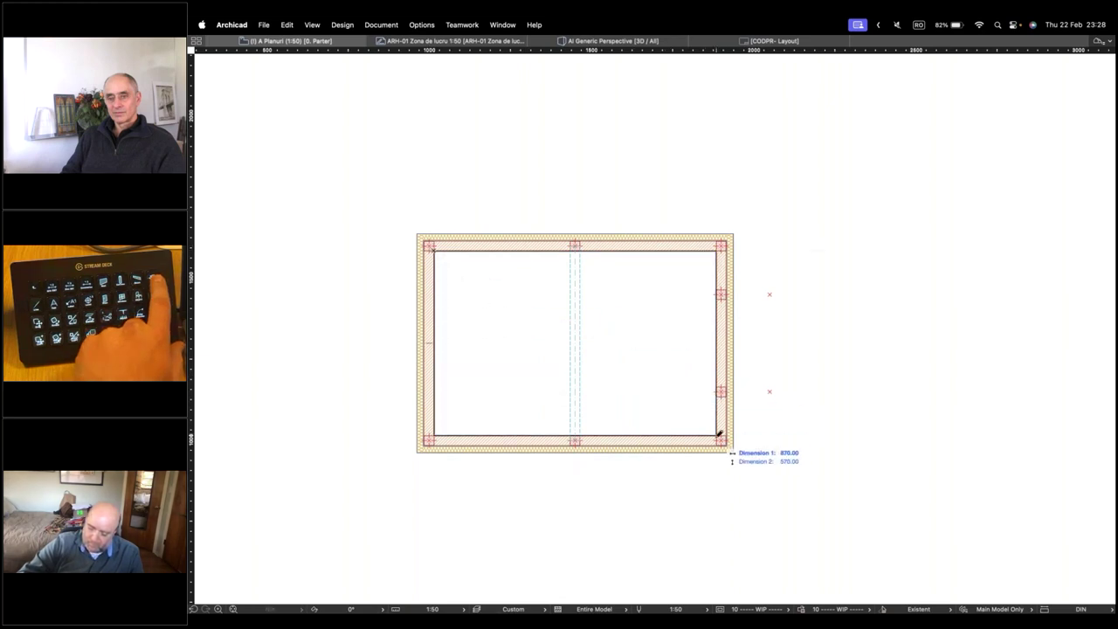
pyautogui.press('d')
pyautogui.click(426, 341)
pyautogui.click(469, 345)
# - Place two windows in the upper wall, one on each side of the middle column, and a seating set in the room's left half
pyautogui.press('w')
pyautogui.click(501, 243)
pyautogui.click(524, 265)
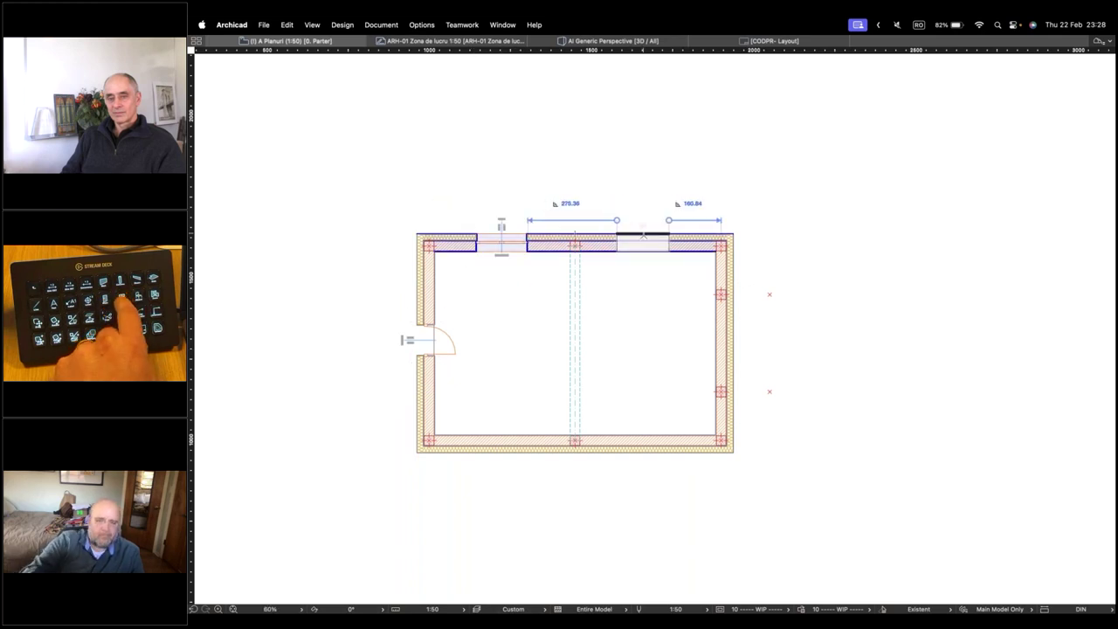
pyautogui.click(643, 239)
pyautogui.click(669, 262)
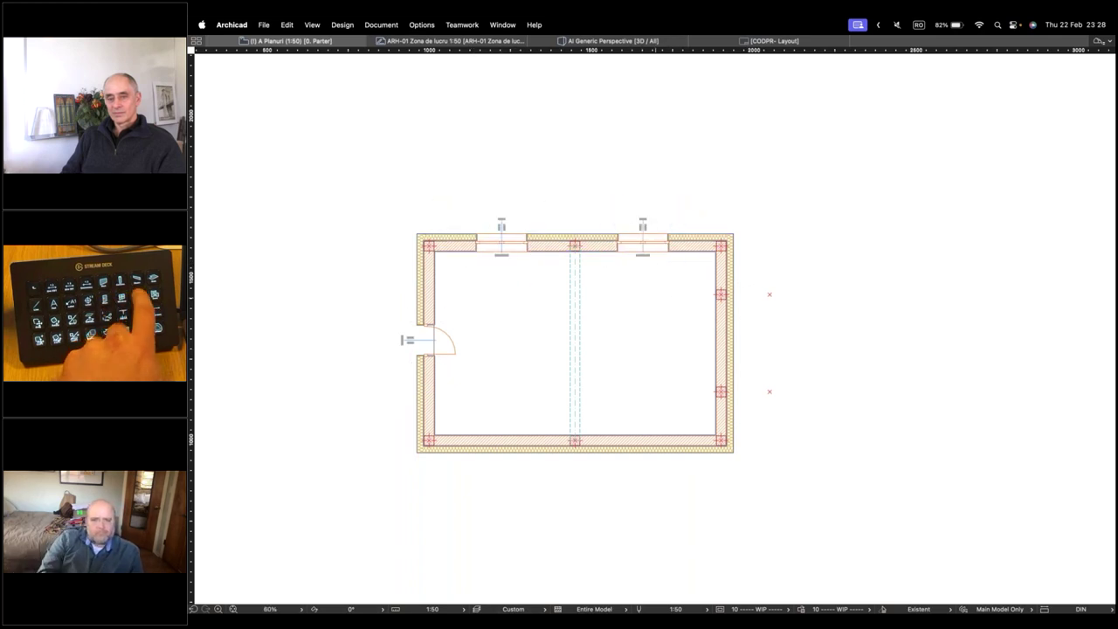
pyautogui.click(504, 338)
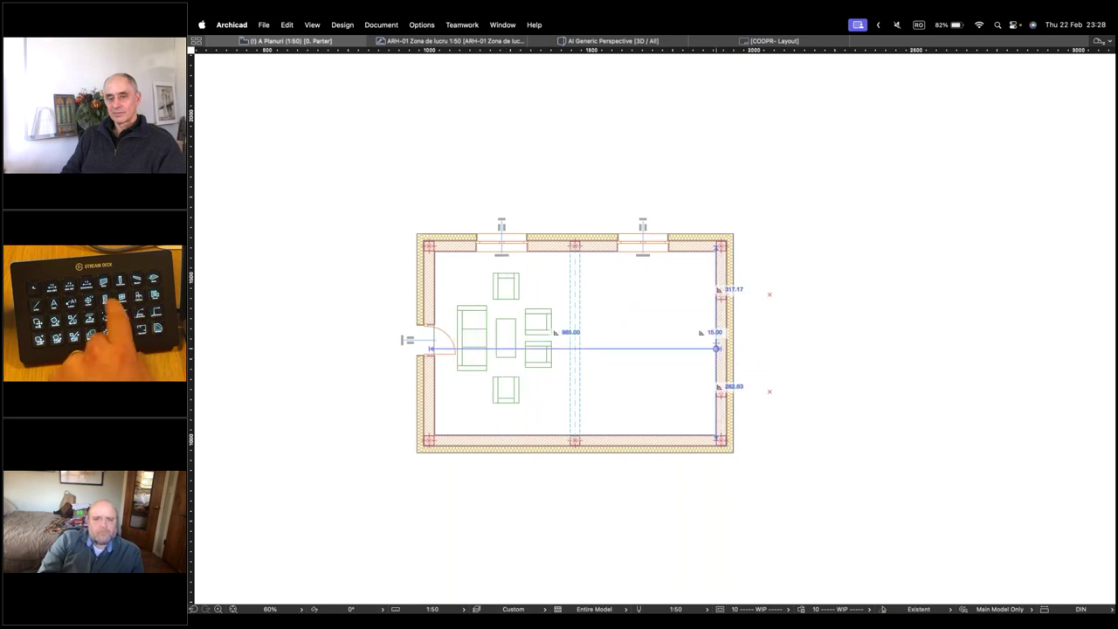
# - Draw a three-sided wall bay, 150 deep, through the hotspots outside the right wall, and remove the main wall segment between its ends
pyautogui.click(717, 296)
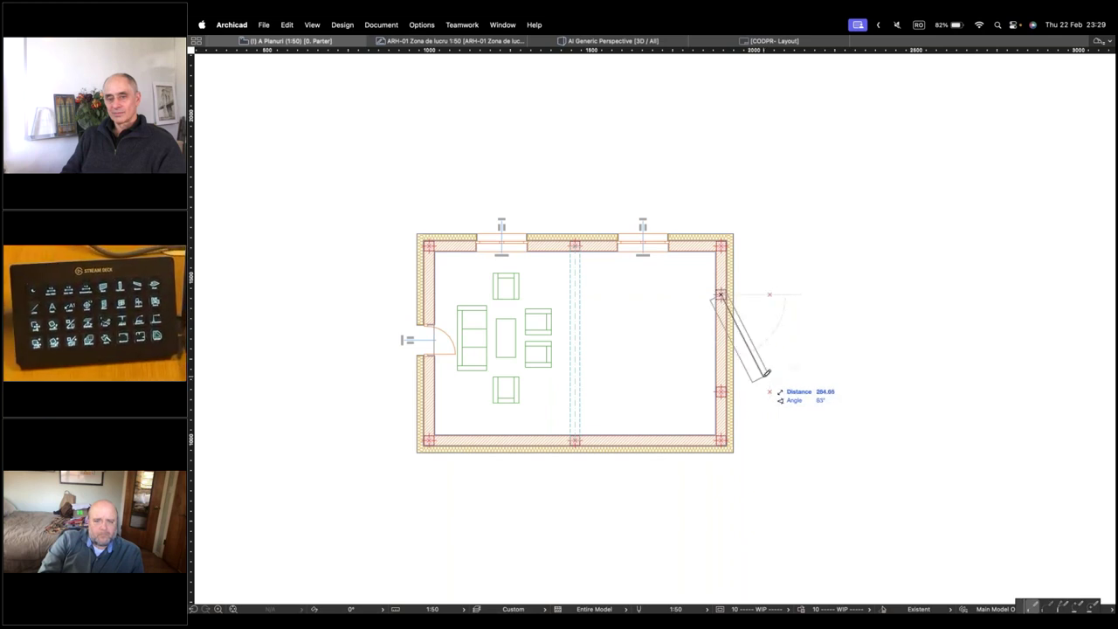
pyautogui.press('Escape')
pyautogui.click(721, 390)
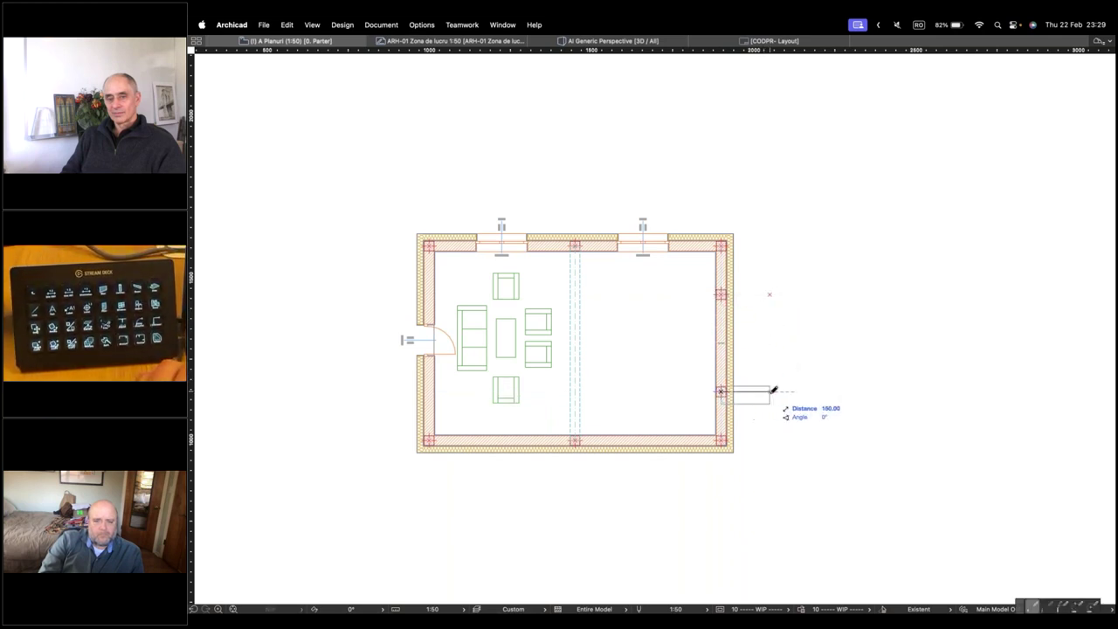
pyautogui.click(770, 390)
pyautogui.click(770, 295)
pyautogui.click(722, 293)
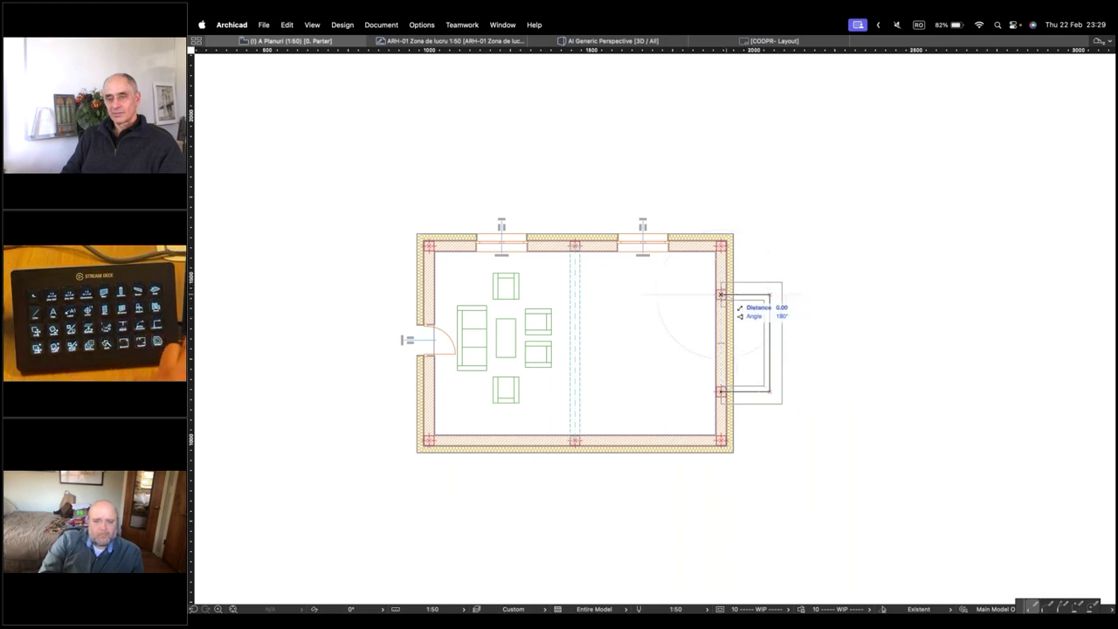
pyautogui.doubleClick(722, 298)
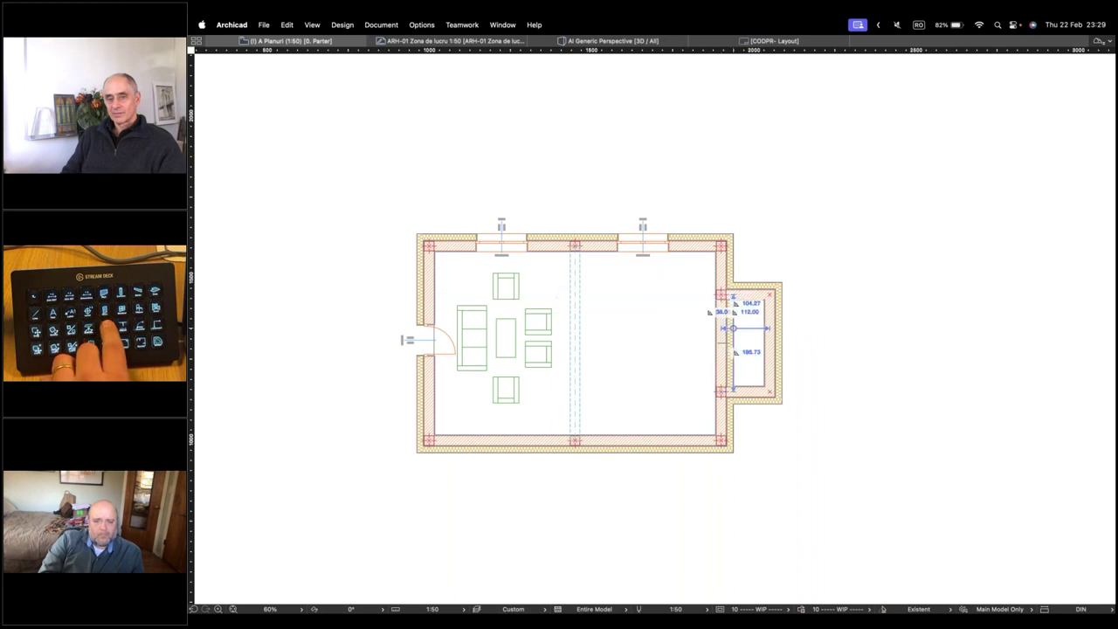
pyautogui.press('w')
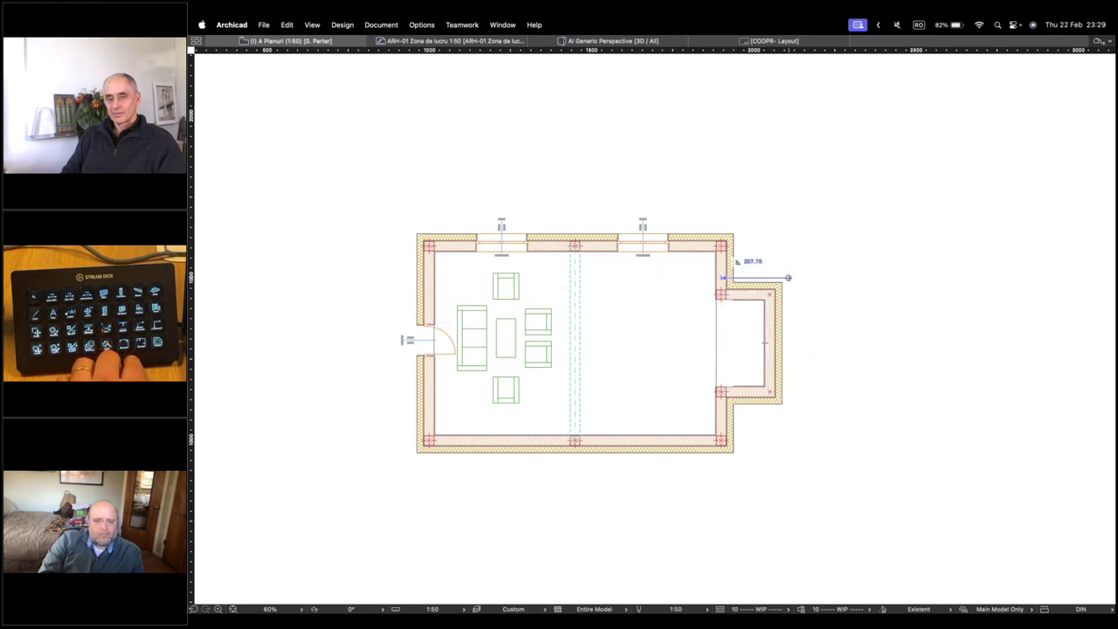
pyautogui.press('Escape')
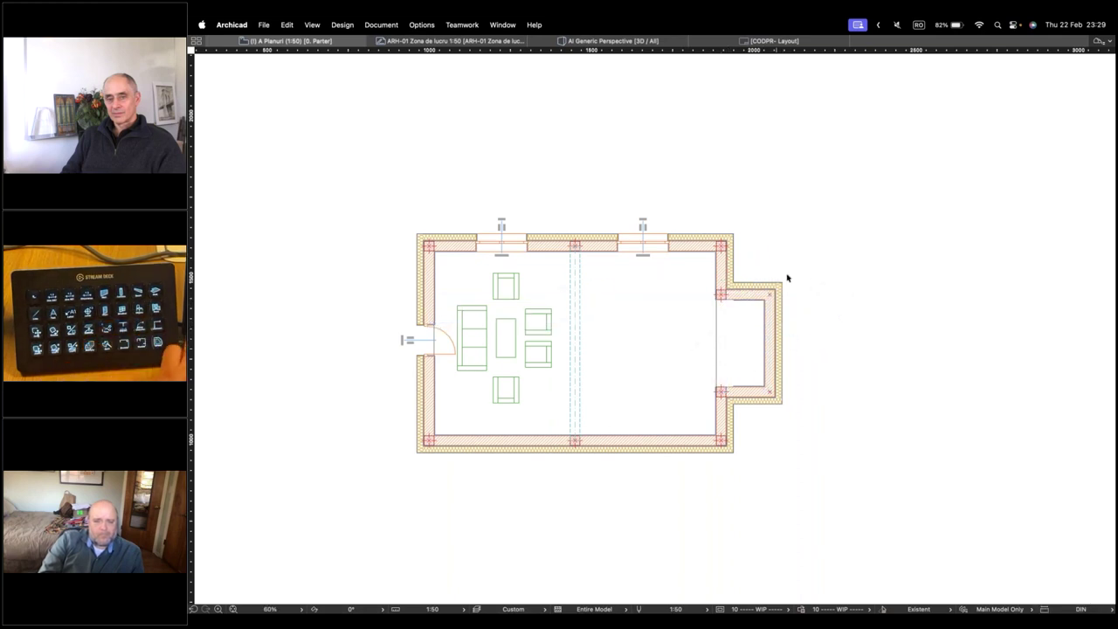
# - Fillet both outer corners of the bay walls so the bay forms a semicircle
pyautogui.click(757, 315)
pyautogui.press('super+alt+f')
pyautogui.press('Return')
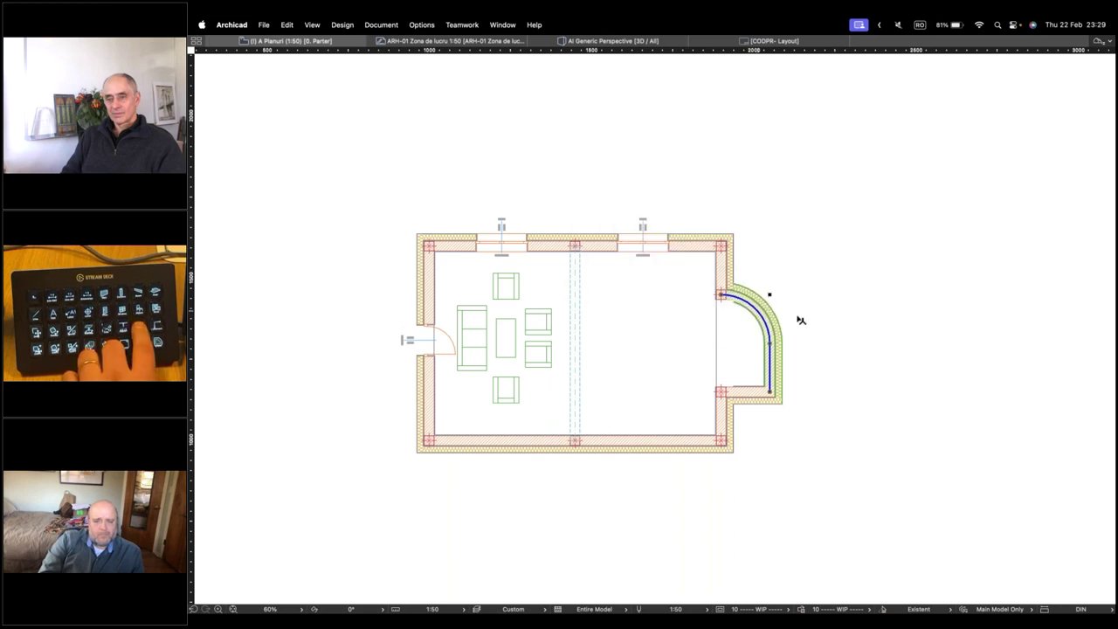
pyautogui.keyDown('shift'); pyautogui.click(764, 402); pyautogui.keyUp('shift')
pyautogui.press('super+alt+f')
pyautogui.press('Return')
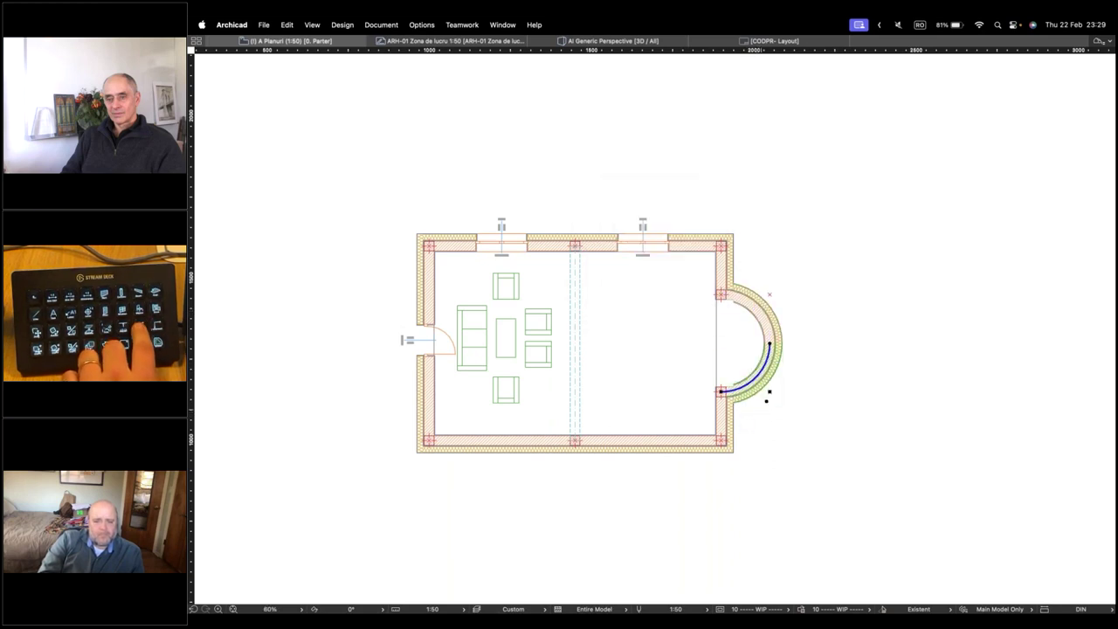
pyautogui.click(835, 382)
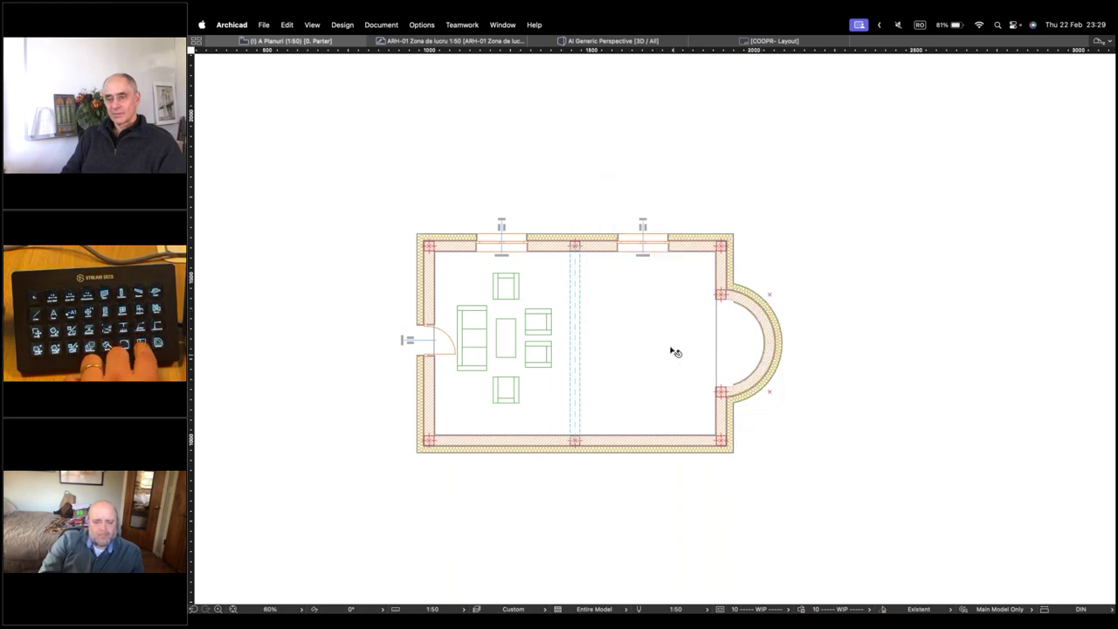
# - Create a zone for the enclosed room and place its stamp in the right half
pyautogui.click(606, 323)
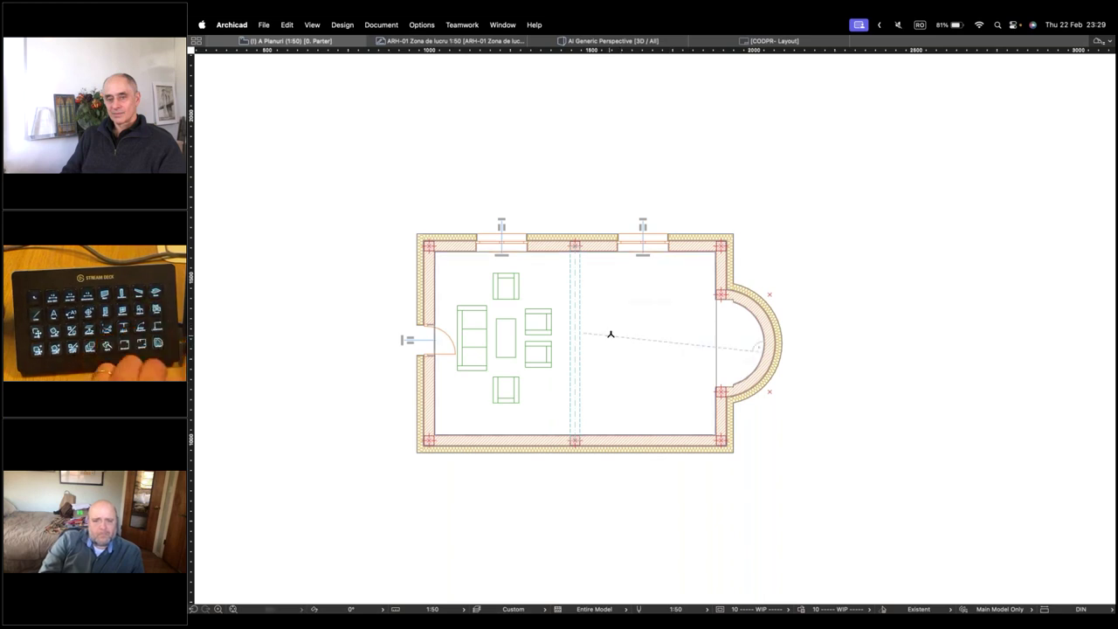
pyautogui.click(609, 337)
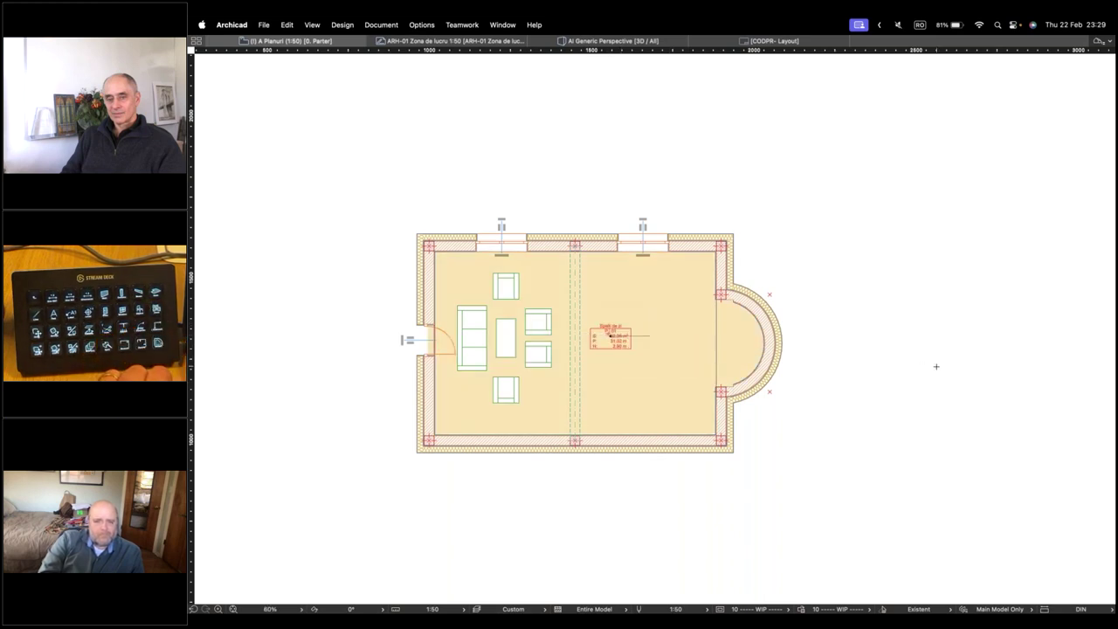
pyautogui.scroll(-2, 816, 297)
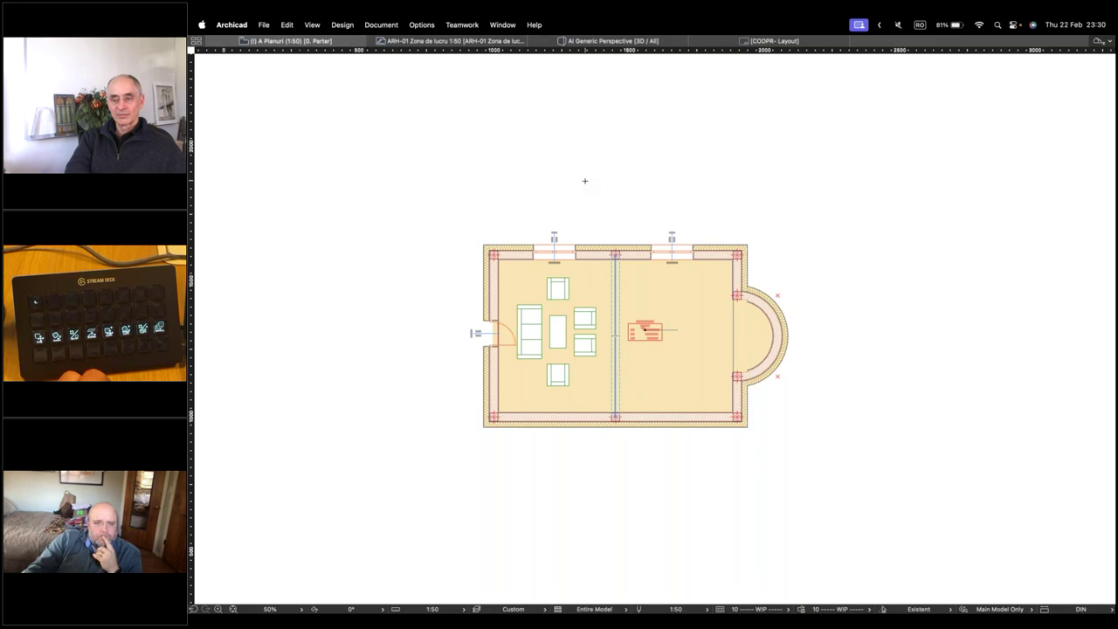
# - Leave the Archicad floor plan for the desktop and launch the Elgato Stream Deck app
pyautogui.hotkey('ctrl', 'Left')
pyautogui.hotkey('ctrl', 'Left')
pyautogui.hotkey('ctrl', 'Left')
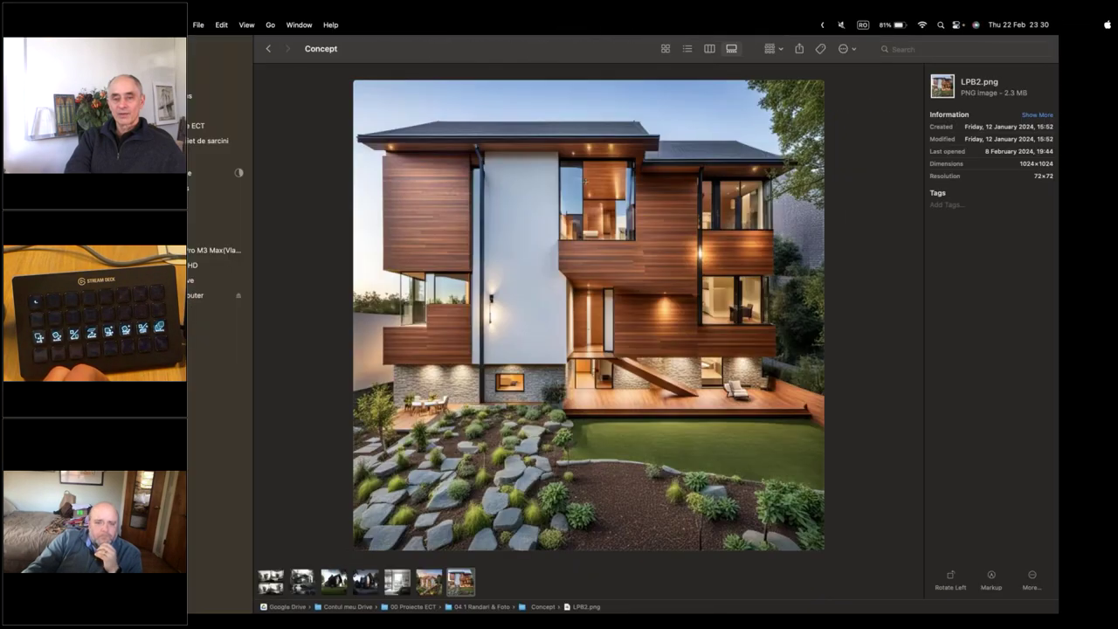
pyautogui.hotkey('ctrl', 'Right')
pyautogui.hotkey('ctrl', 'Right')
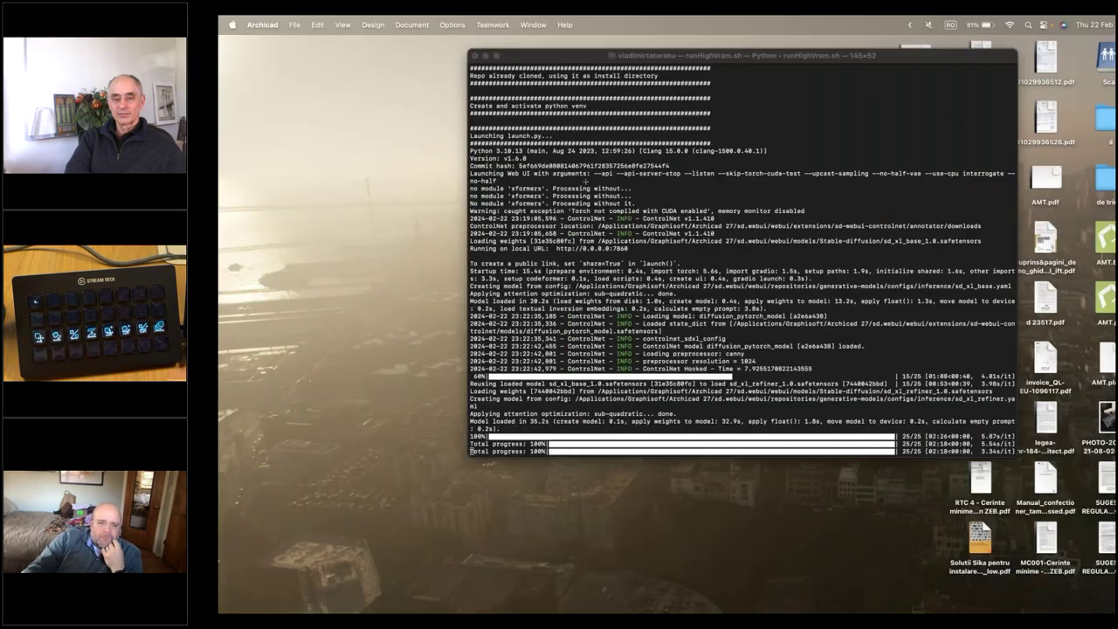
pyautogui.press('super+space')
pyautogui.write('elgato')
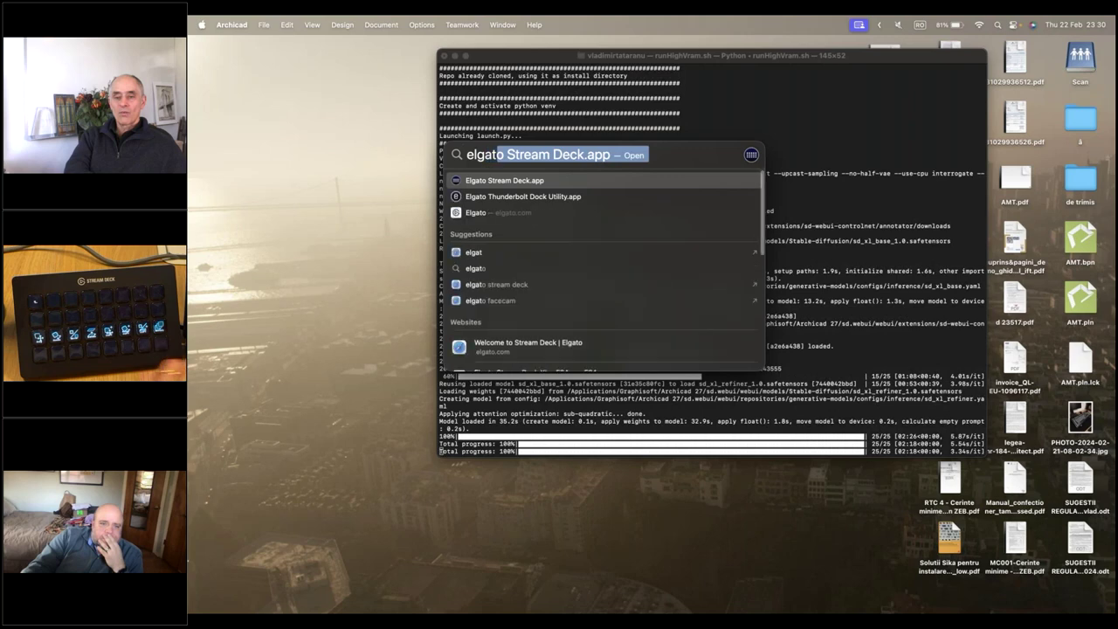
pyautogui.press('Return')
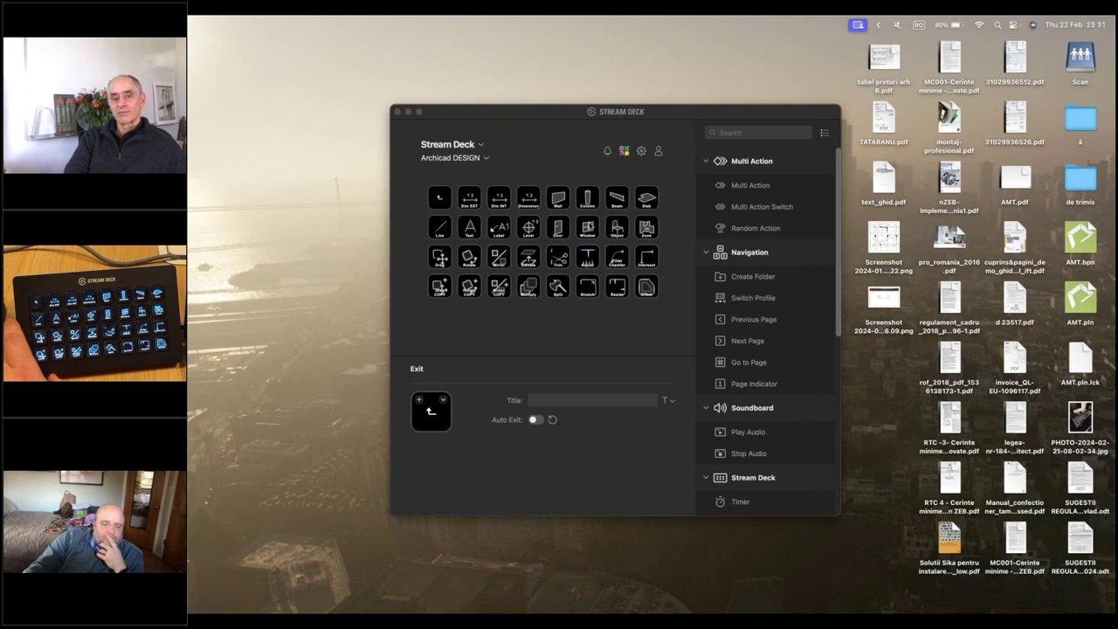
# - Examine the hotkey assignments of the Window, Object, Zone and Intersect keys in the Archicad DESIGN profile
pyautogui.click(588, 227)
pyautogui.click(617, 227)
pyautogui.click(646, 228)
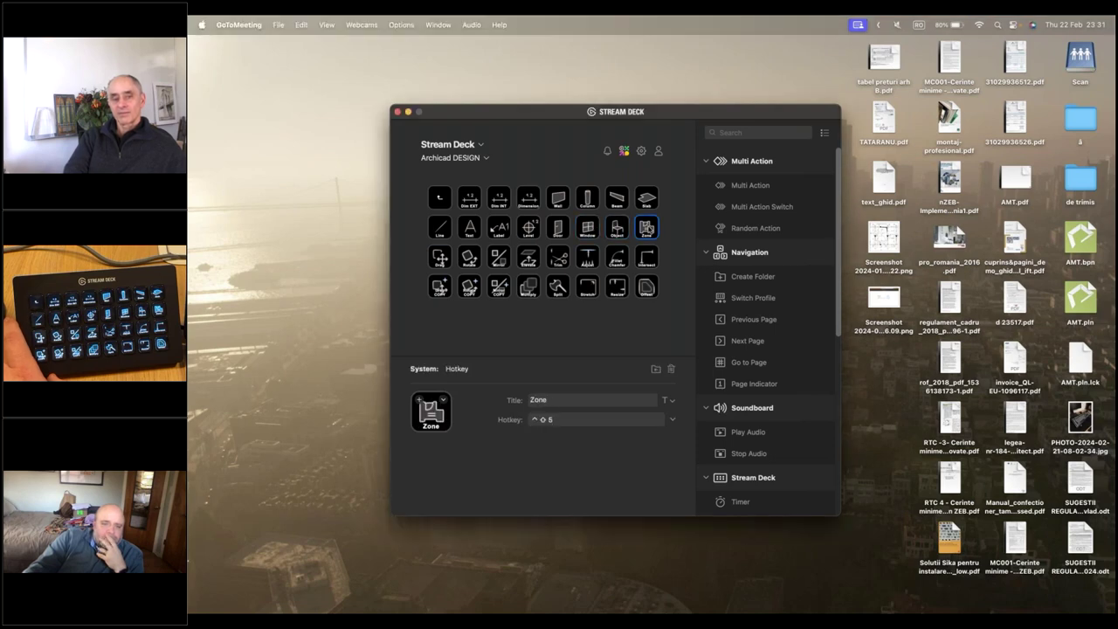
pyautogui.click(645, 258)
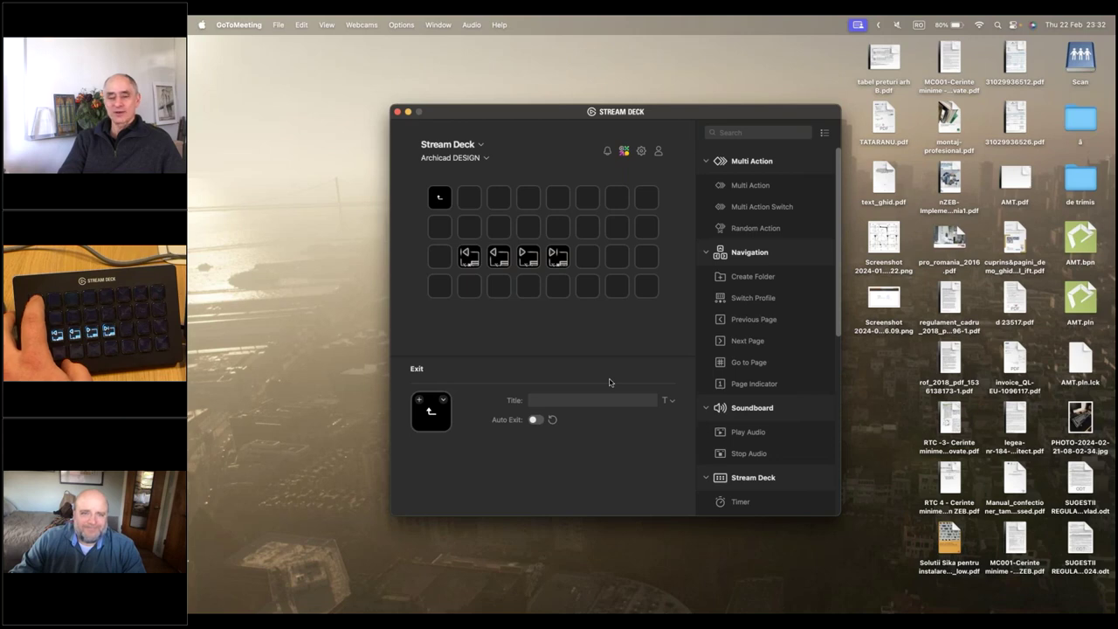
# - Switch back to Archicad and open the [CODPR- Layout] drawing sheet
pyautogui.hotkey('ctrl', 'Up')
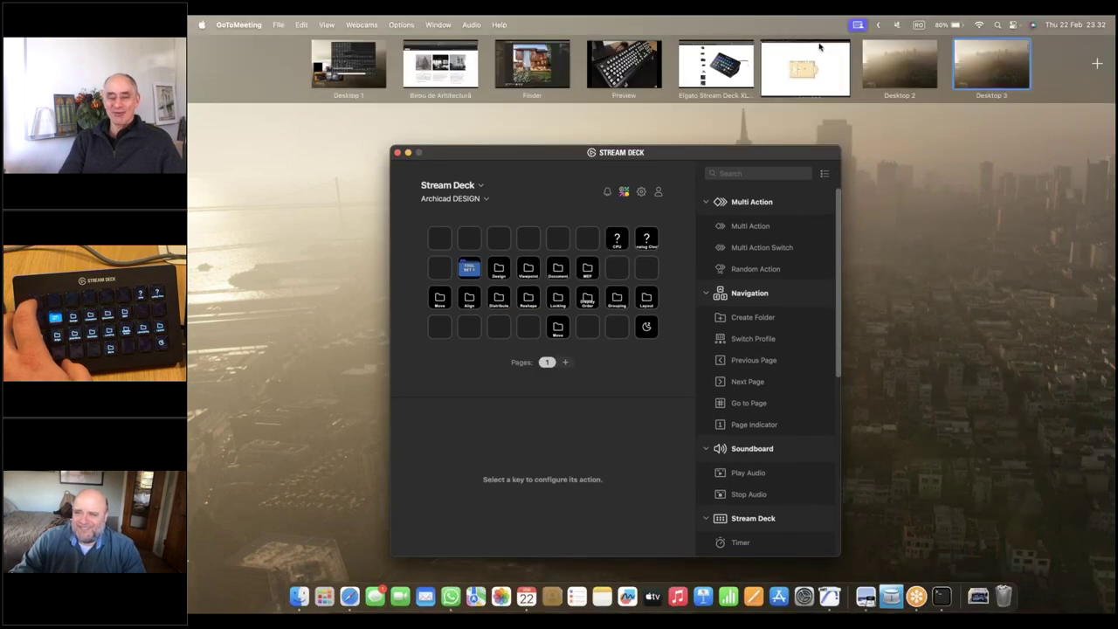
pyautogui.click(797, 37)
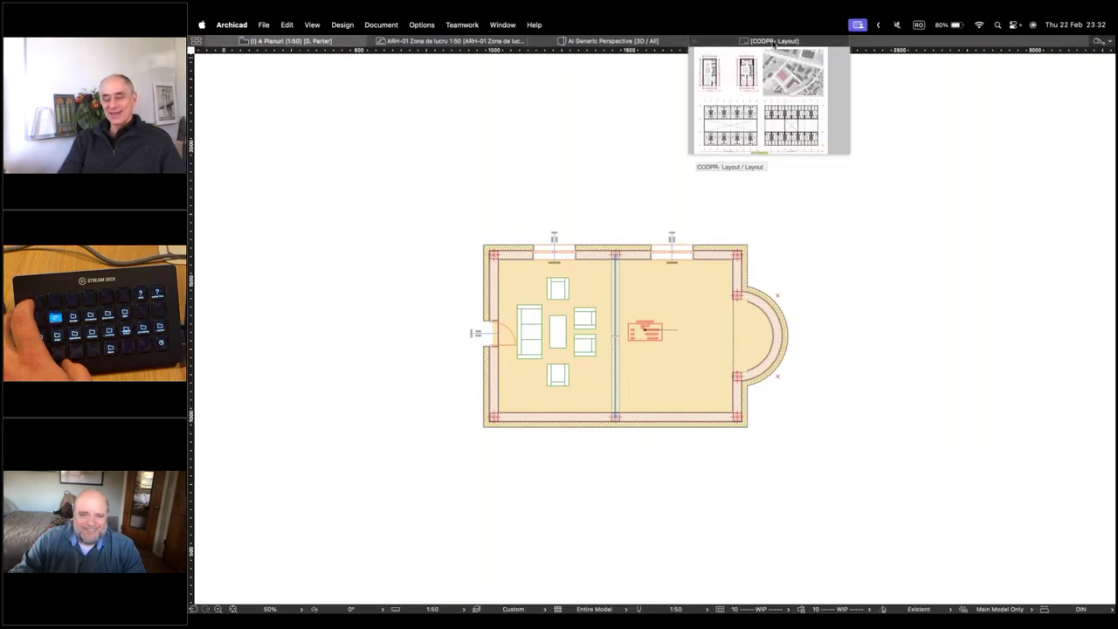
pyautogui.click(774, 41)
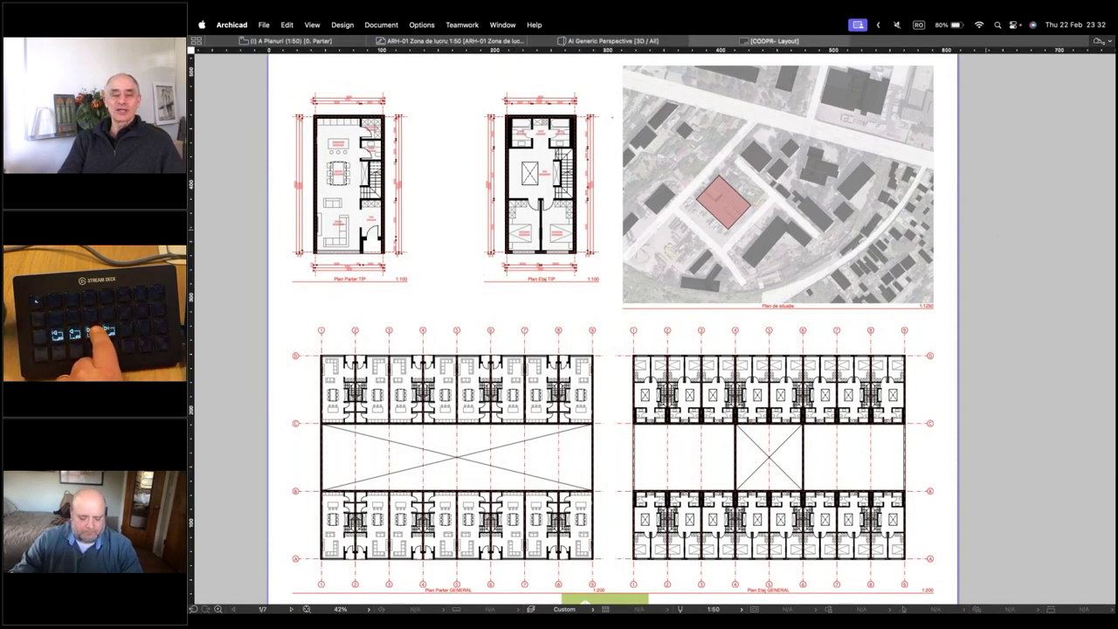
# - Page through the building render sheets of the layout book with the sheet fitted to the window, returning to sheet 4 of 7
pyautogui.press('pagedown')
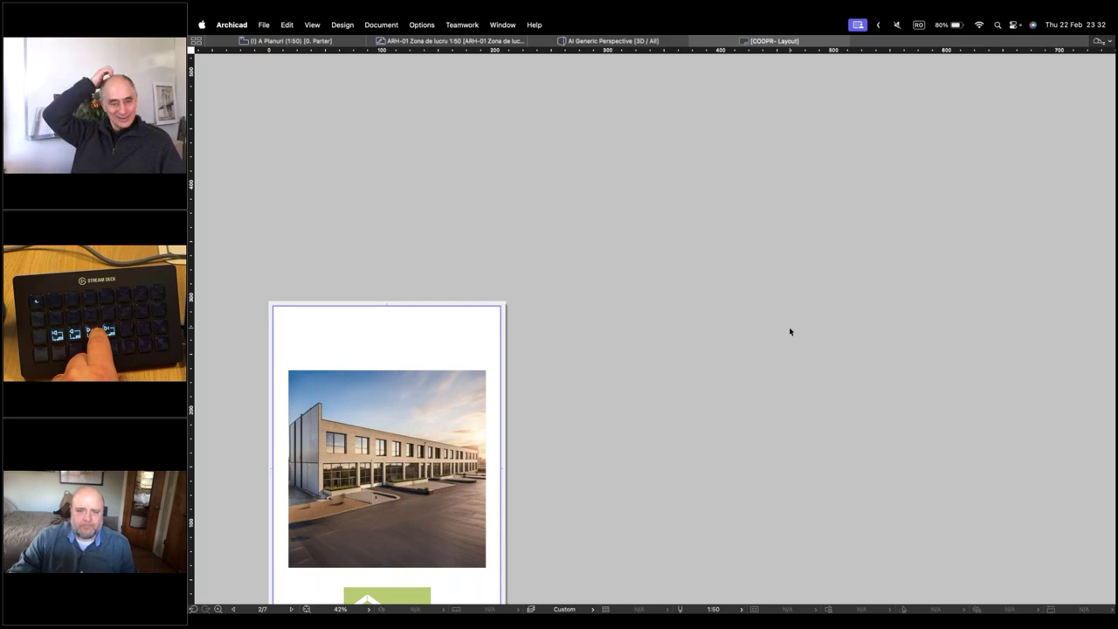
pyautogui.press('super+apostrophe')
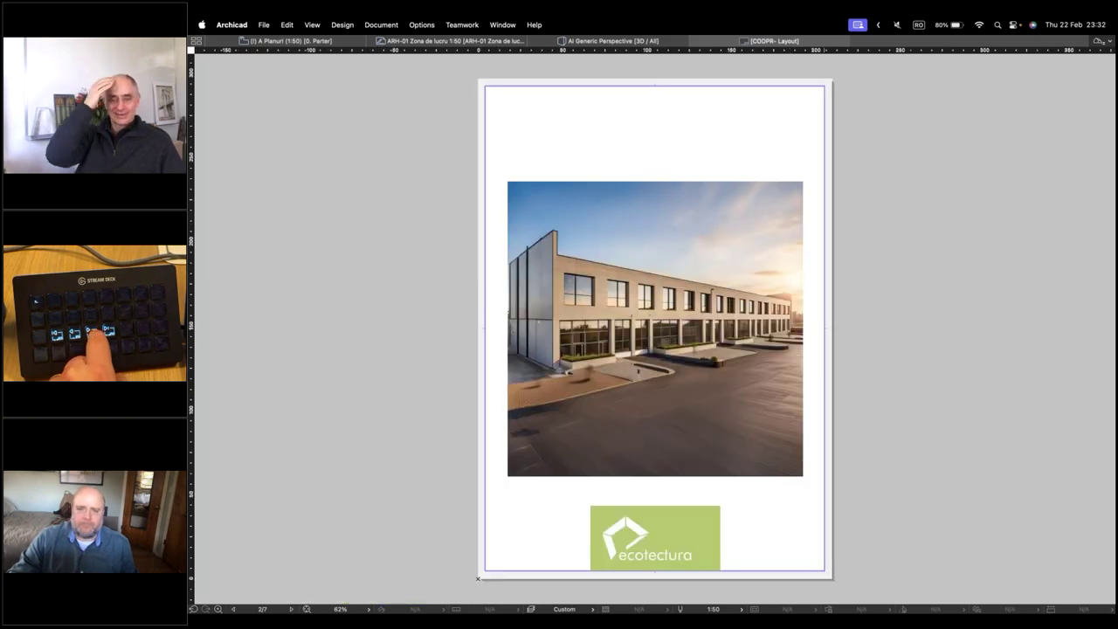
pyautogui.press('pagedown')
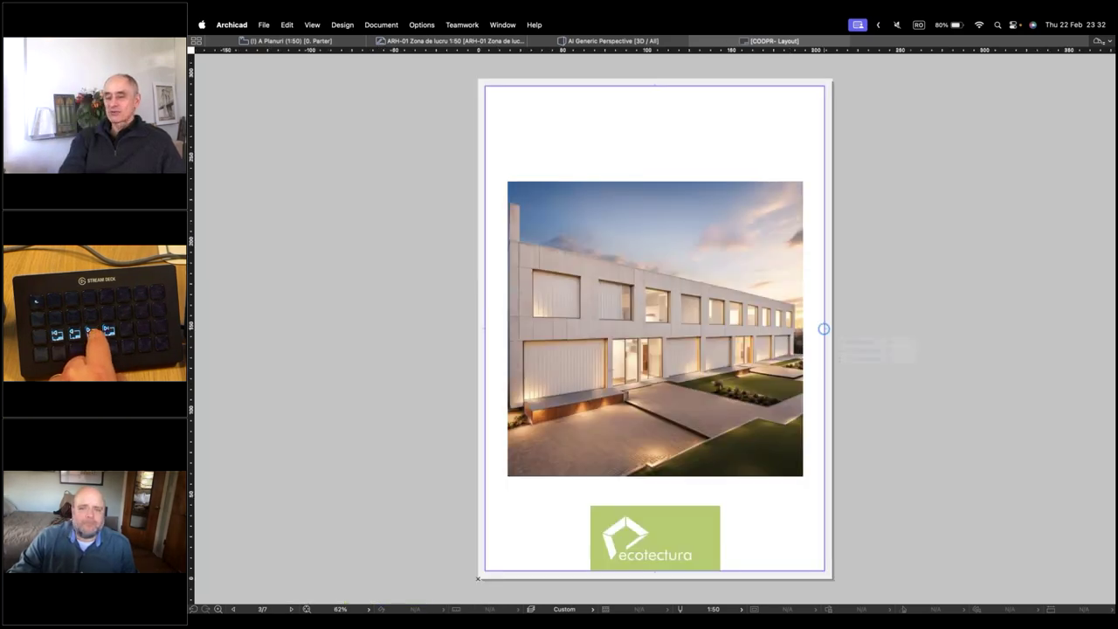
pyautogui.press('pagedown')
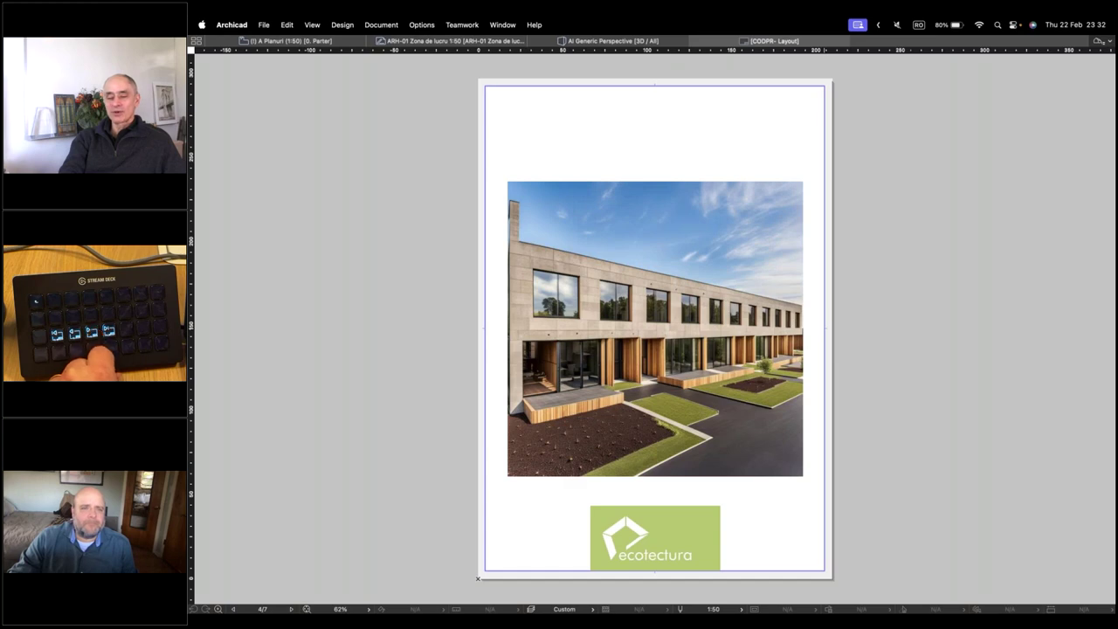
pyautogui.press('pagedown')
pyautogui.press('pagedown')
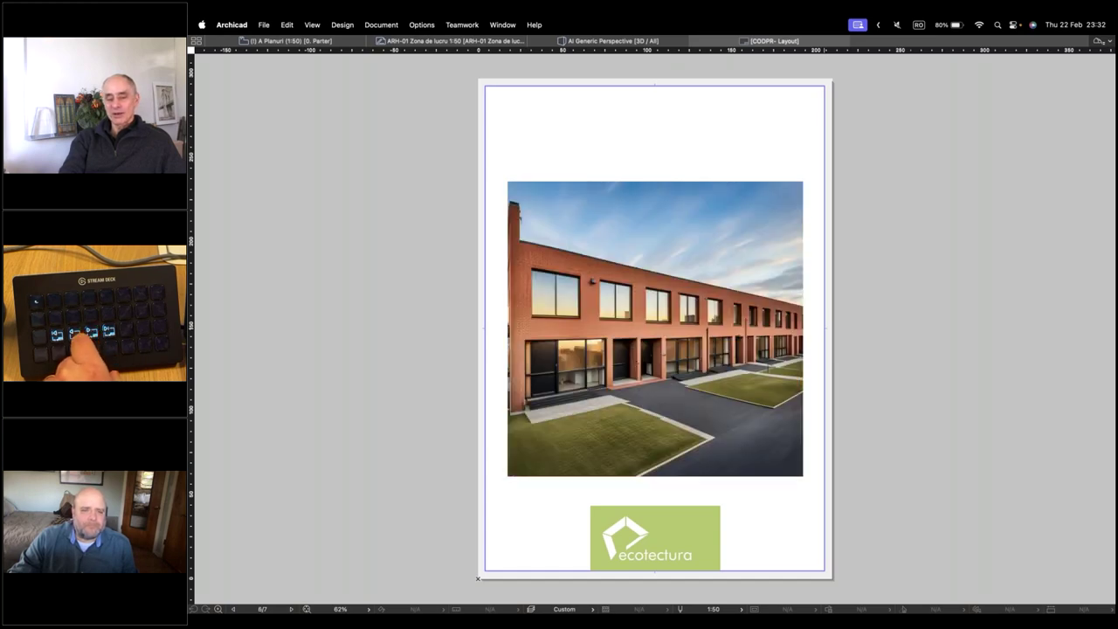
pyautogui.press('pageup')
pyautogui.press('pageup')
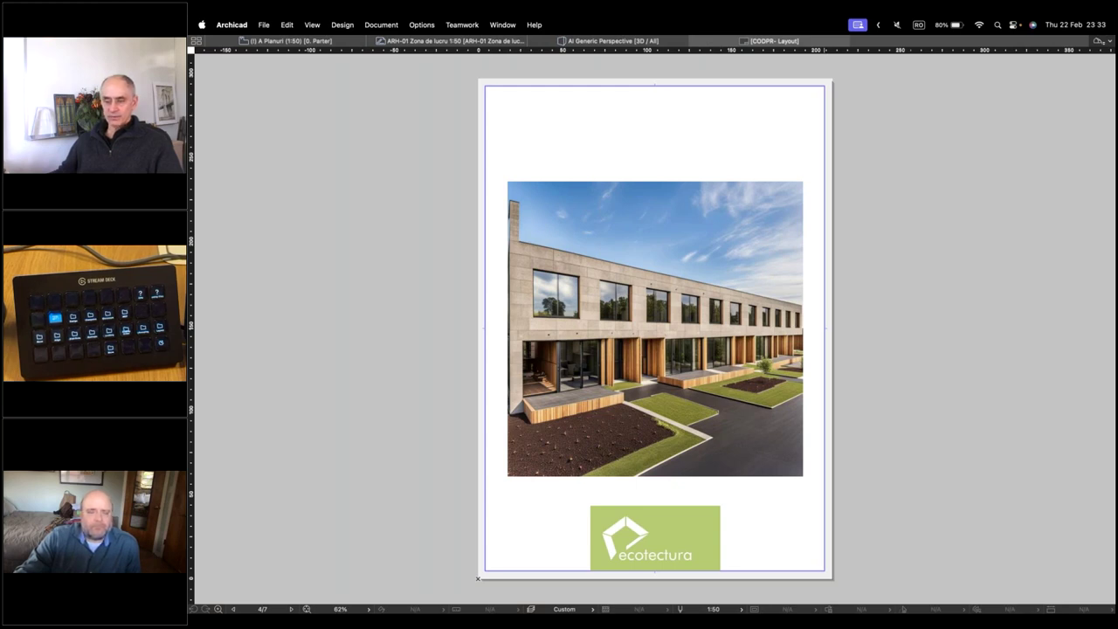
# - Return to the floor plan and draw a wall above the room with a horizontal run about 483 long and a short angled end segment
pyautogui.click(345, 43)
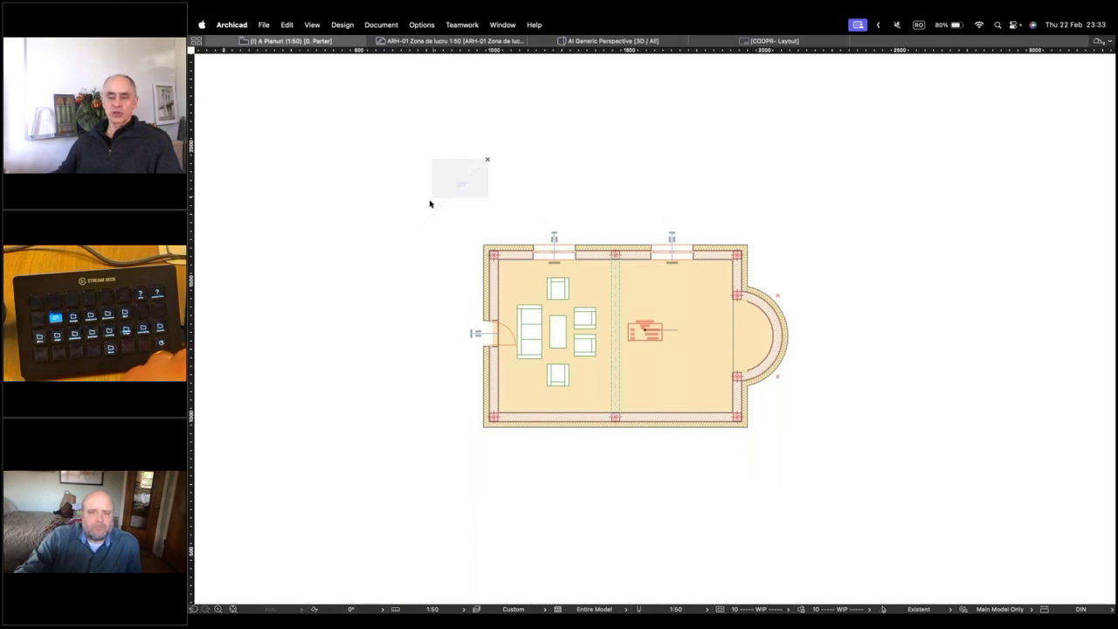
pyautogui.press('w')
pyautogui.click(496, 164)
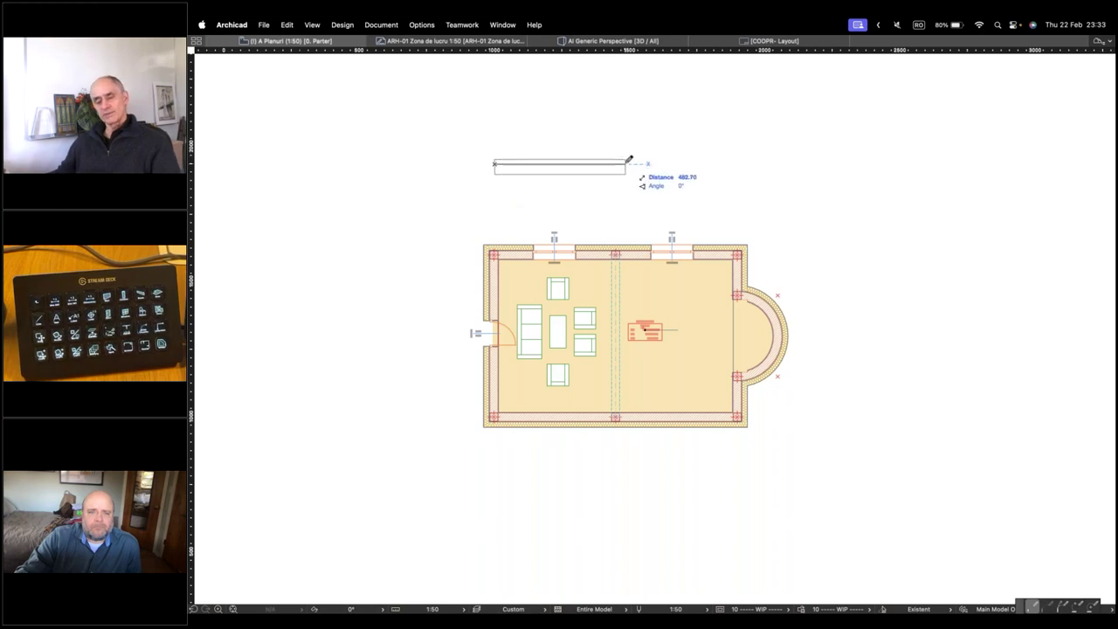
pyautogui.click(627, 164)
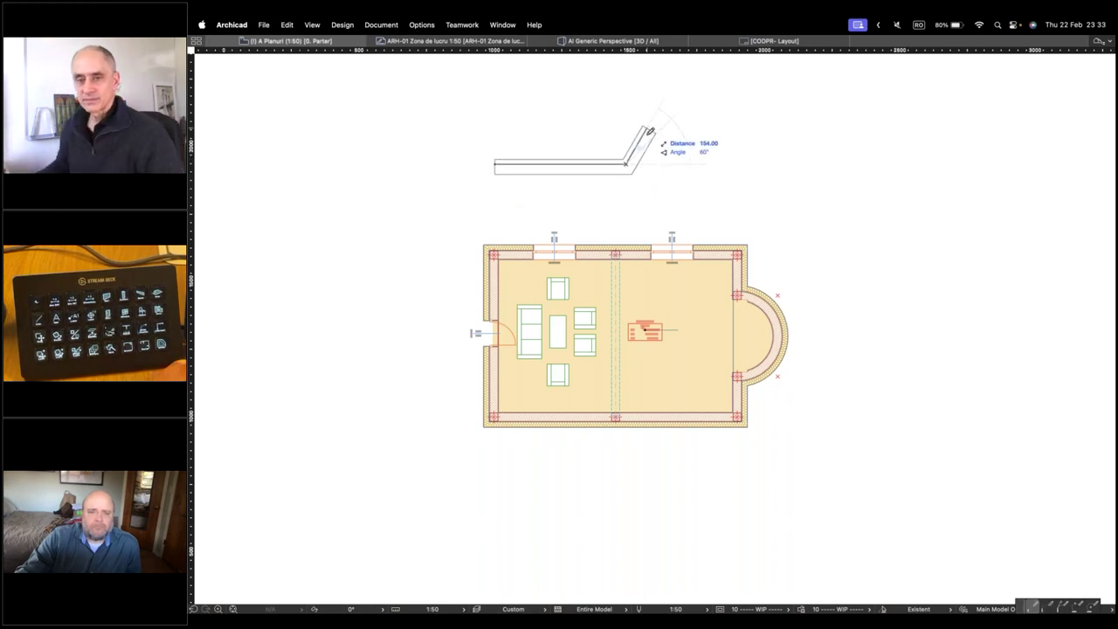
pyautogui.doubleClick(648, 142)
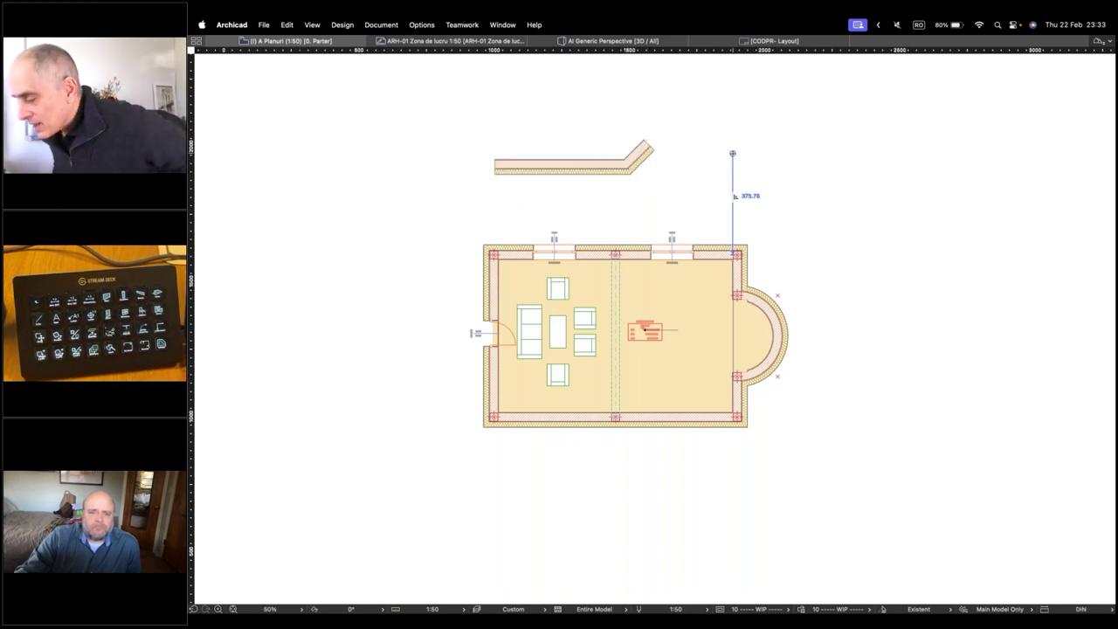
# - Draw a small irregular four-sided outline in the empty area to the right of the new angled wall
pyautogui.click(725, 169)
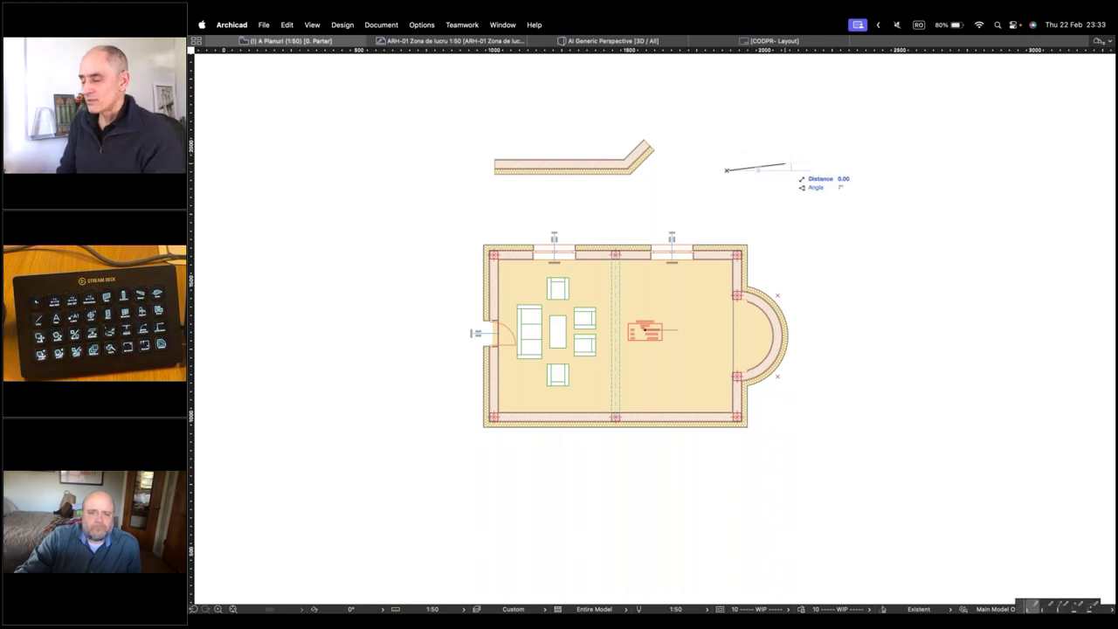
pyautogui.click(784, 166)
pyautogui.doubleClick(730, 199)
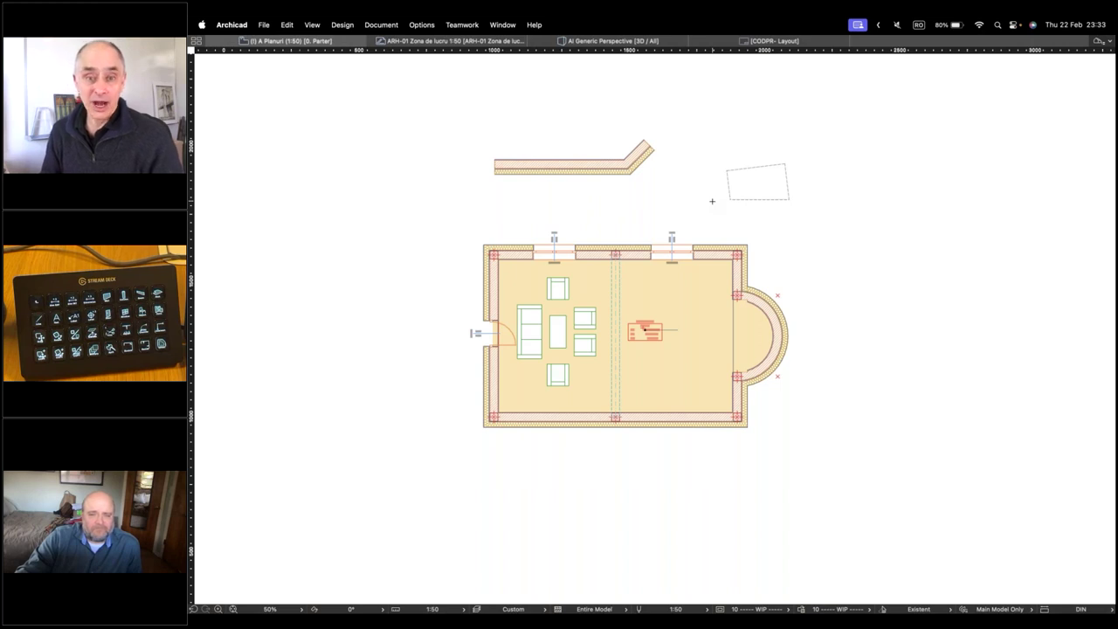
pyautogui.scroll(-4, 844, 266)
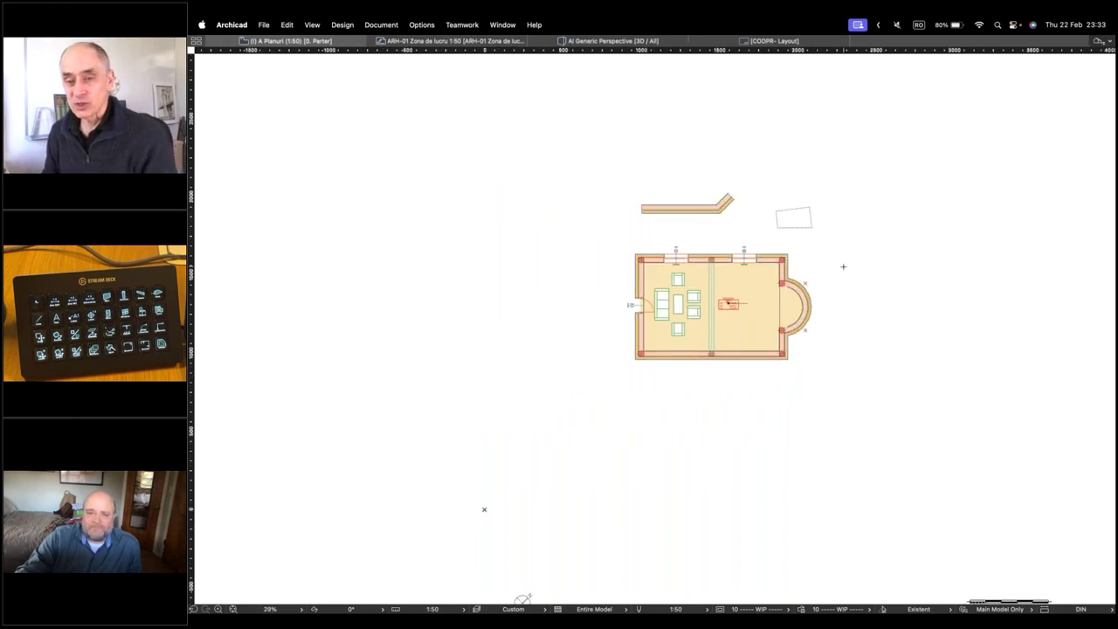
pyautogui.scroll(-2, 844, 266)
pyautogui.scroll(1, 847, 260)
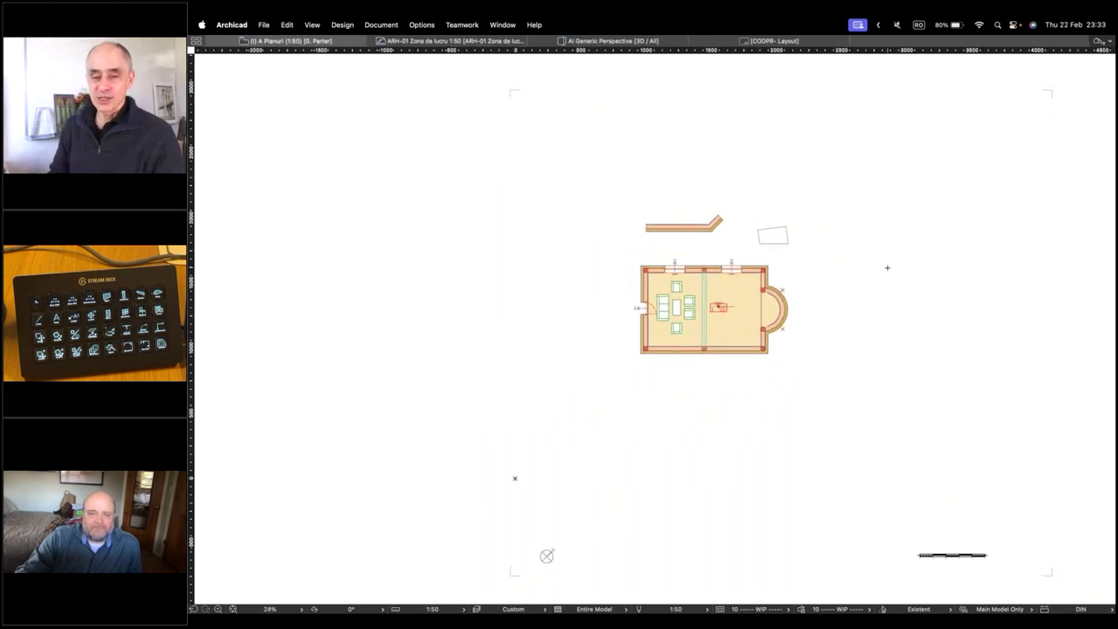
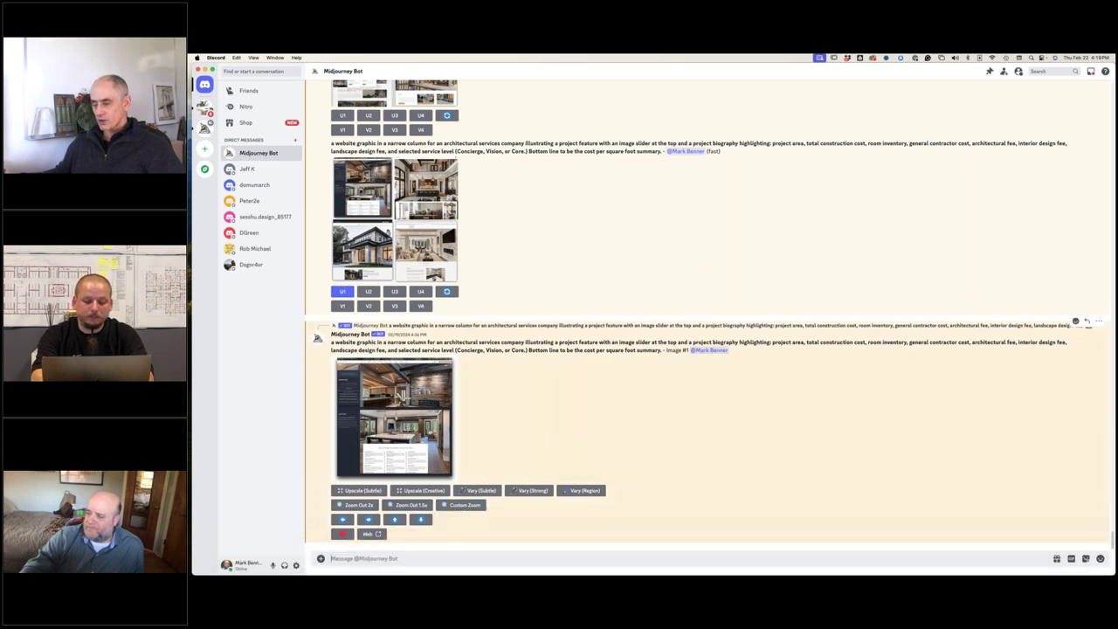
pyautogui.click(475, 559)
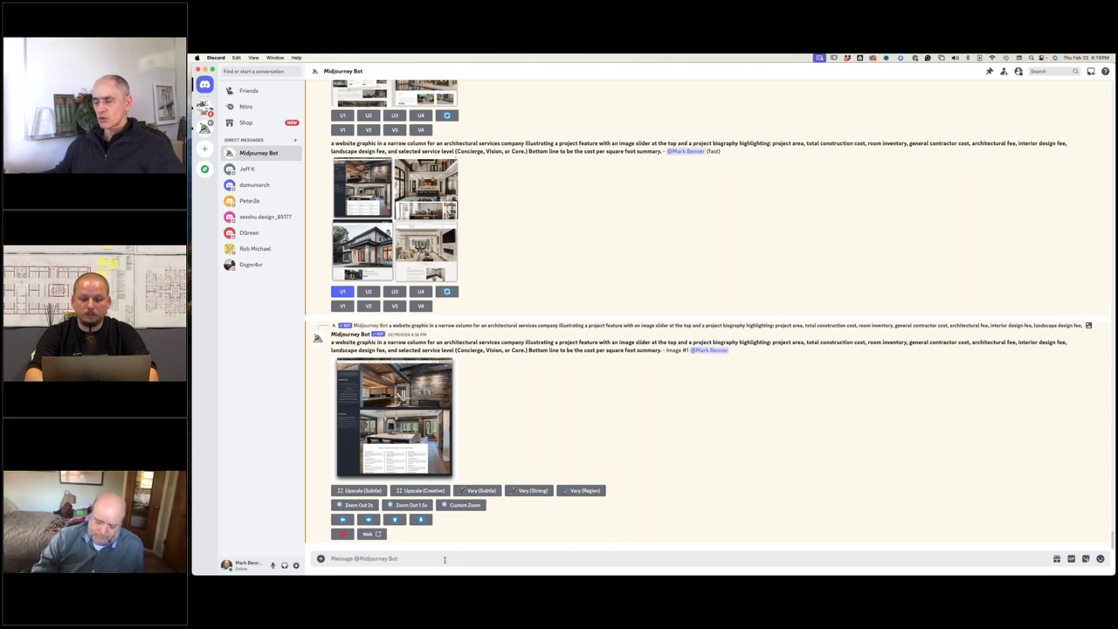
pyautogui.write('/')
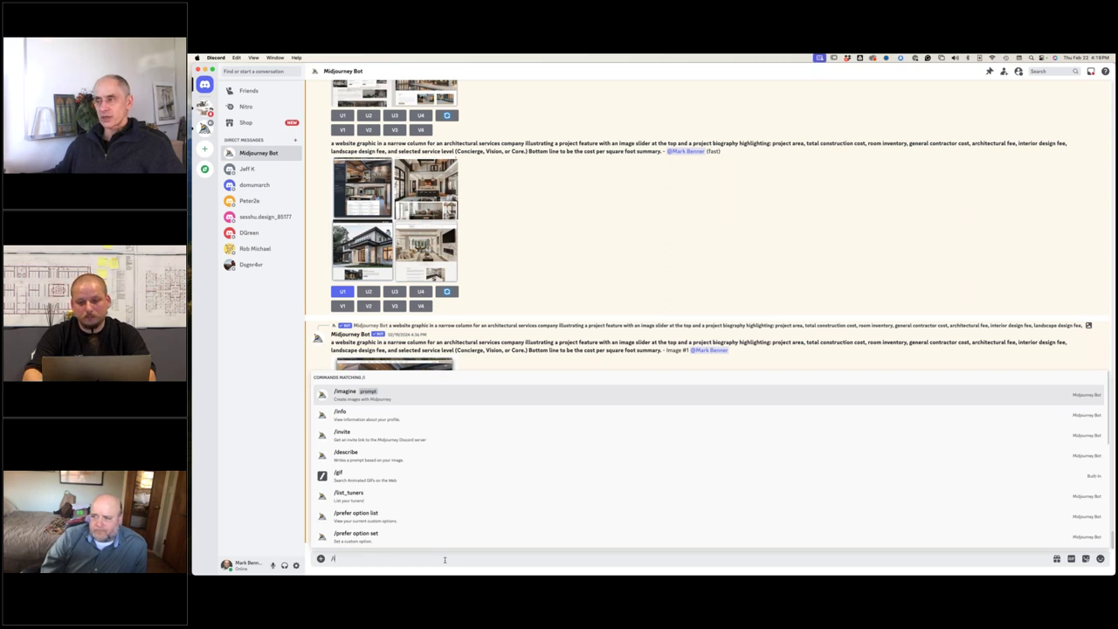
pyautogui.press('BackSpace')
# - Look back through the earlier image generations in the Midjourney Bot conversation and return to the latest message
pyautogui.moveTo(426, 562)
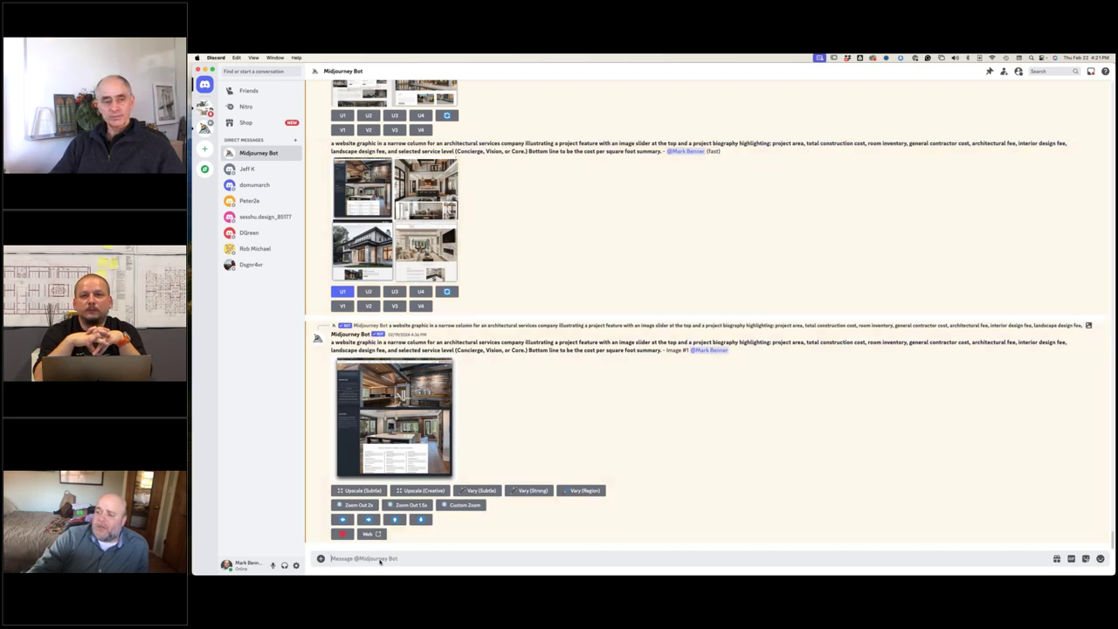
pyautogui.scroll(1, 635, 411)
pyautogui.scroll(20, 635, 413)
pyautogui.scroll(20, 641, 407)
pyautogui.scroll(20, 642, 407)
pyautogui.scroll(20, 641, 407)
pyautogui.scroll(20, 642, 408)
pyautogui.scroll(-20, 641, 407)
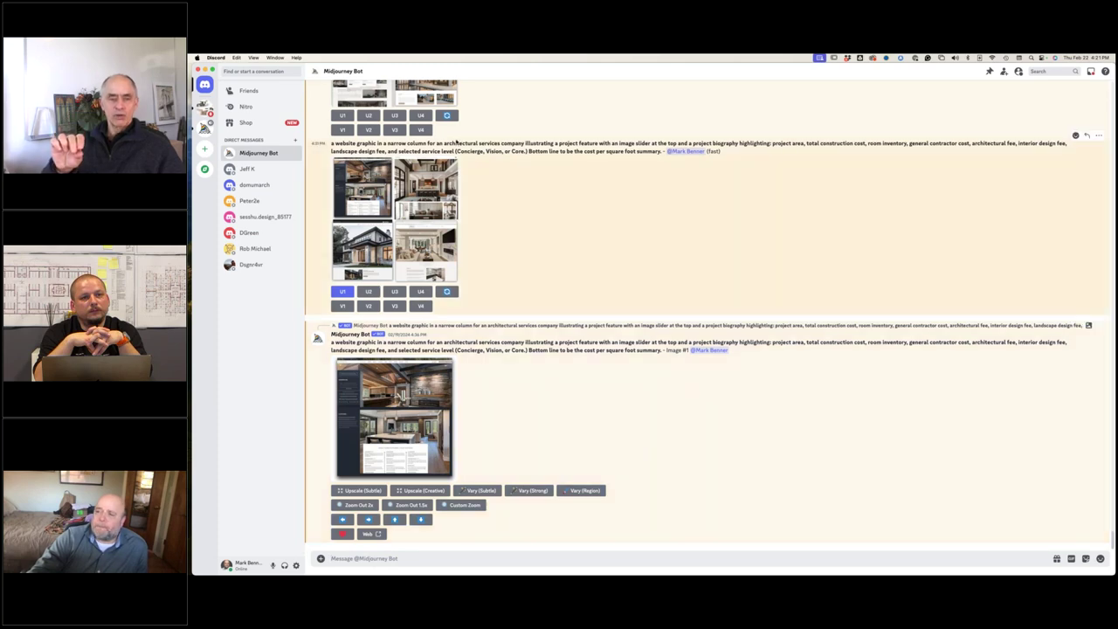
# - Find the "selecting an architect" image grid in the Midjourney Bot history and view it enlarged
pyautogui.scroll(10, 504, 192)
pyautogui.scroll(10, 546, 239)
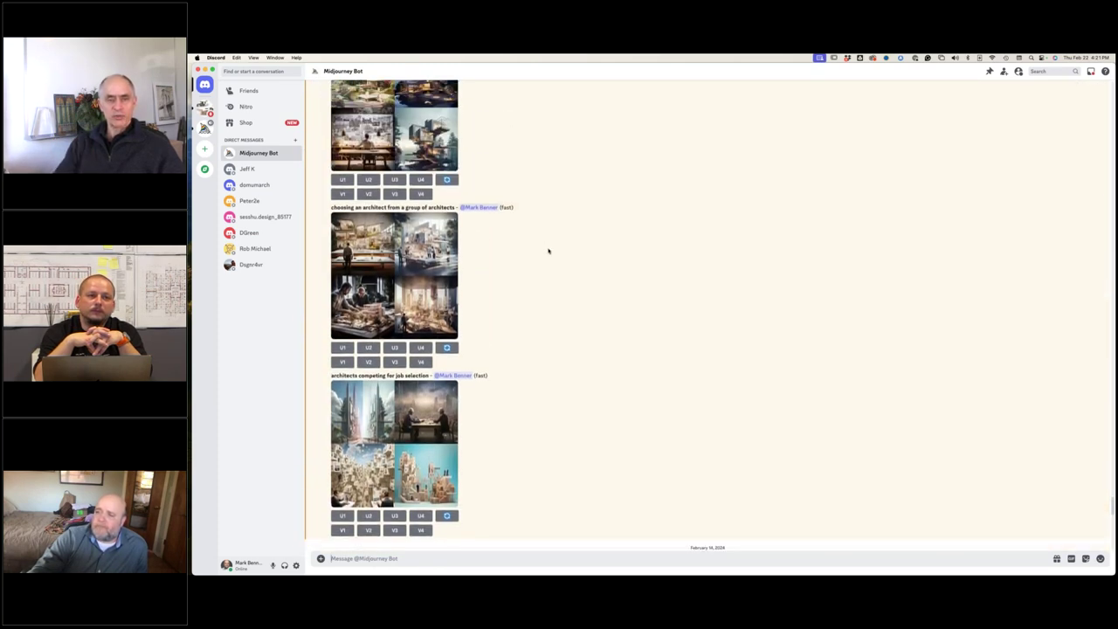
pyautogui.scroll(5, 549, 250)
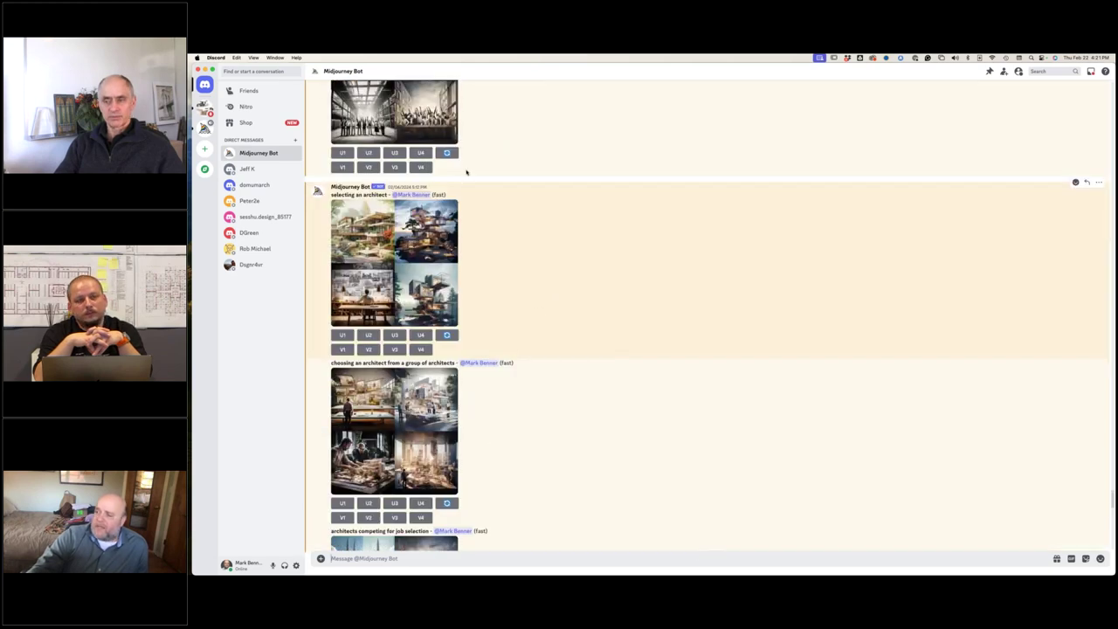
pyautogui.scroll(5, 527, 220)
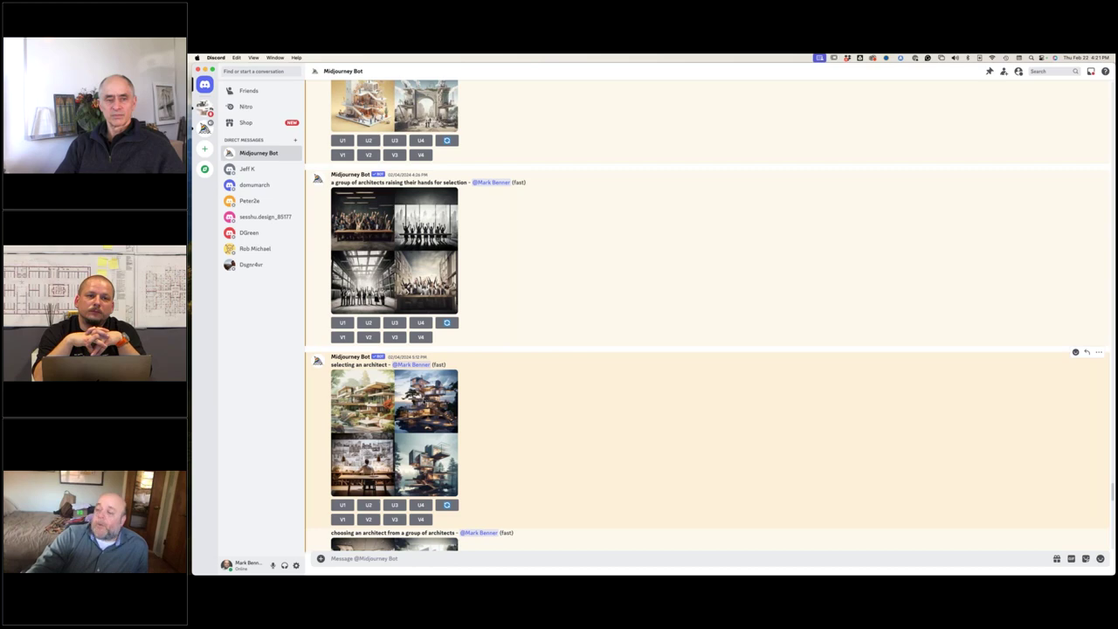
pyautogui.click(394, 432)
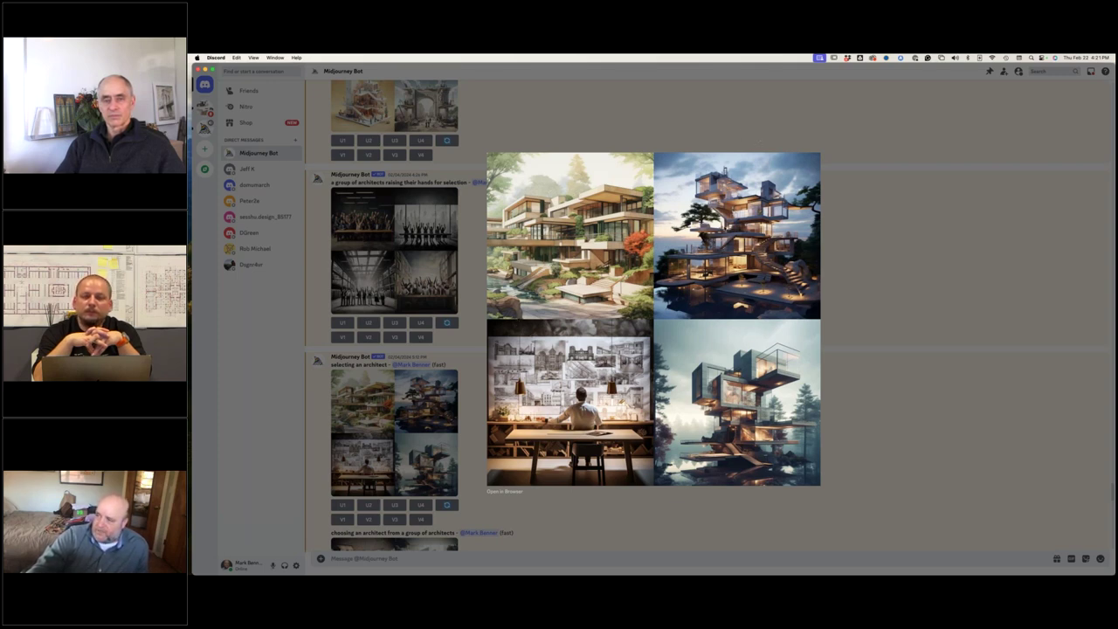
pyautogui.click(886, 419)
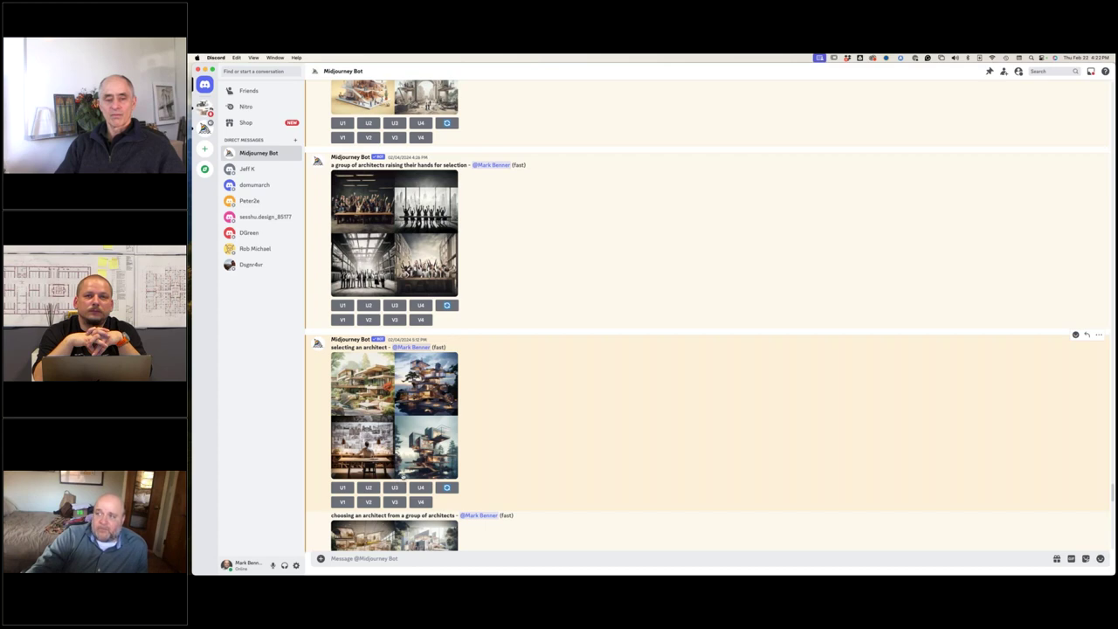
# - Find the slopeside family ski chalet in Telluride generations and view the four-image grid and the separate Image #3 enlarged
pyautogui.scroll(5, 404, 474)
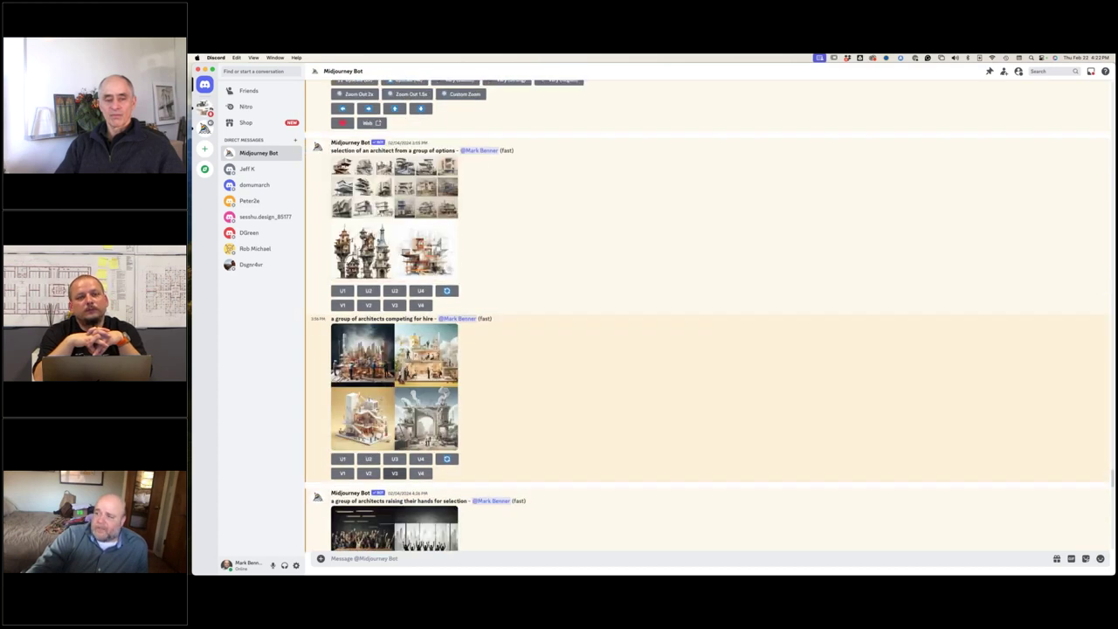
pyautogui.scroll(5, 492, 407)
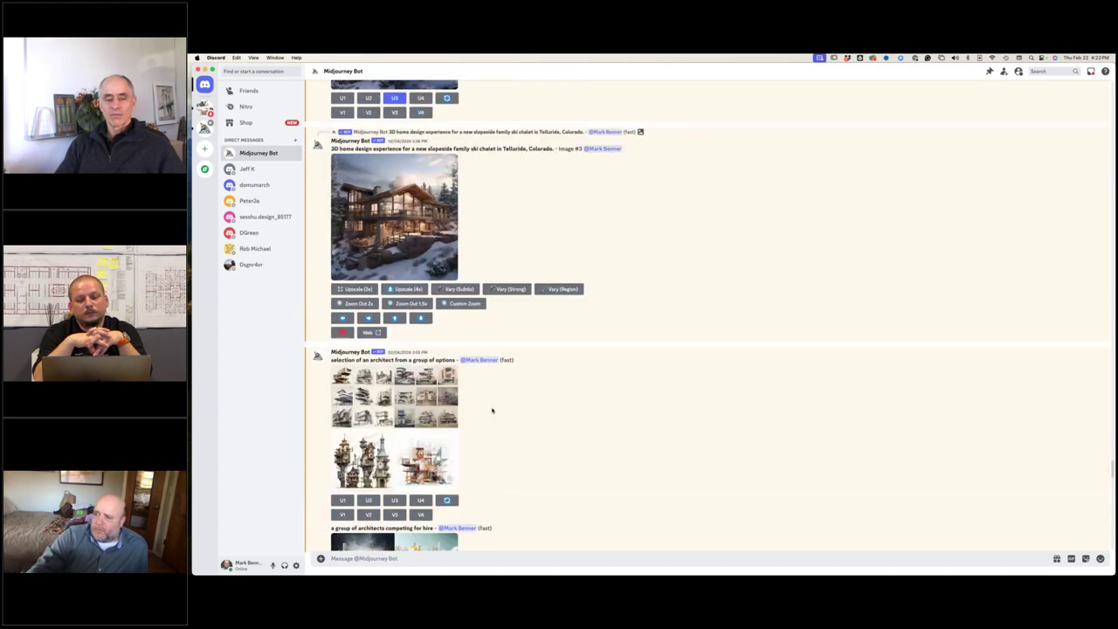
pyautogui.scroll(2, 503, 393)
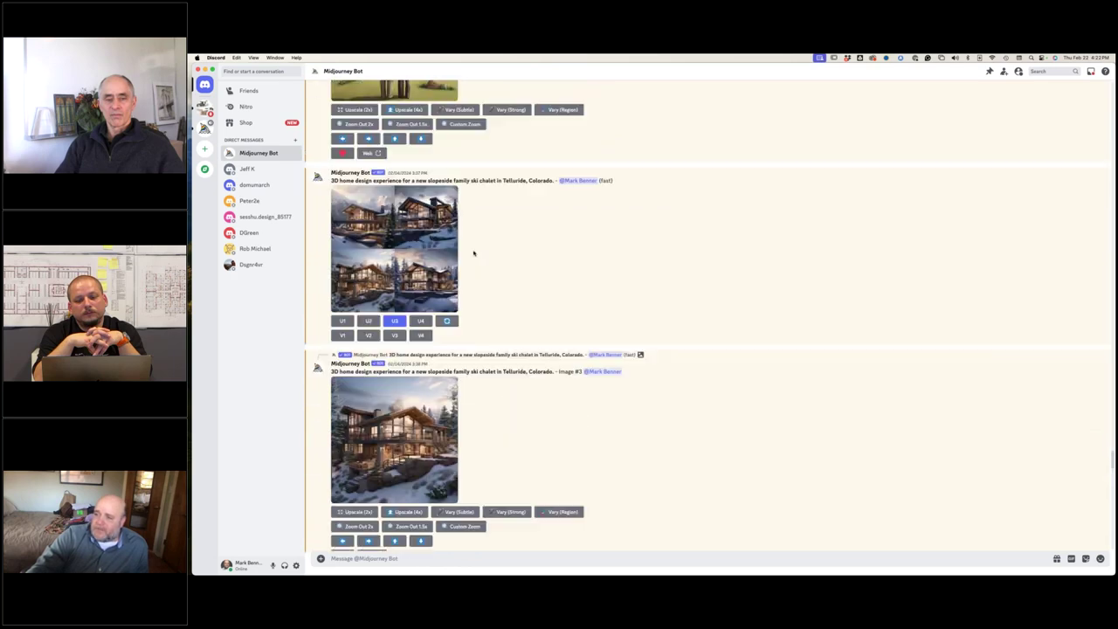
pyautogui.click(394, 249)
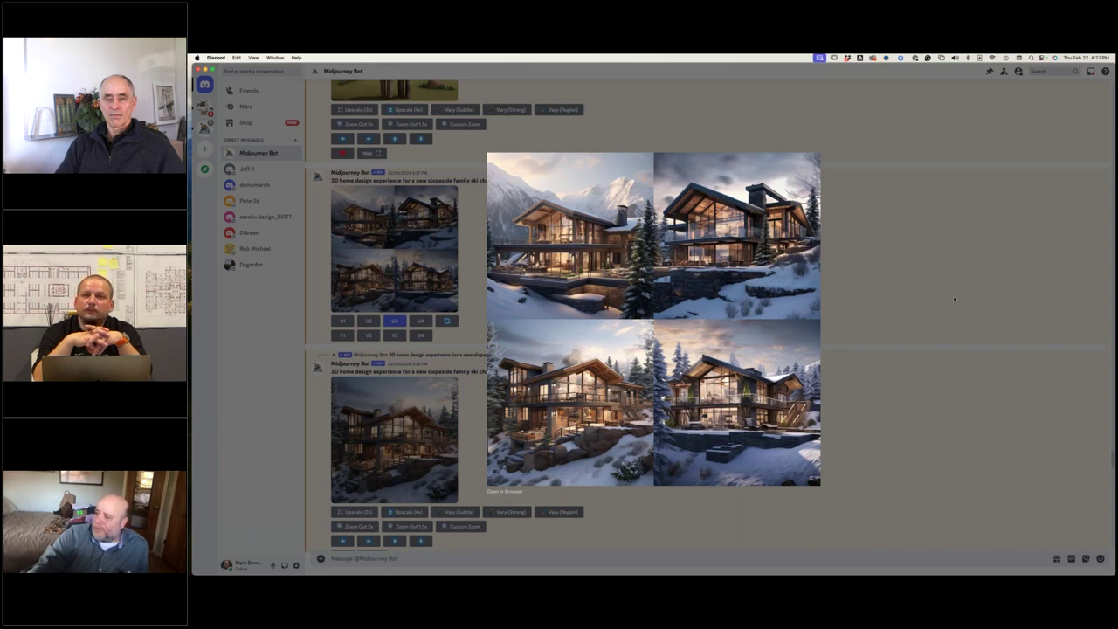
pyautogui.click(842, 279)
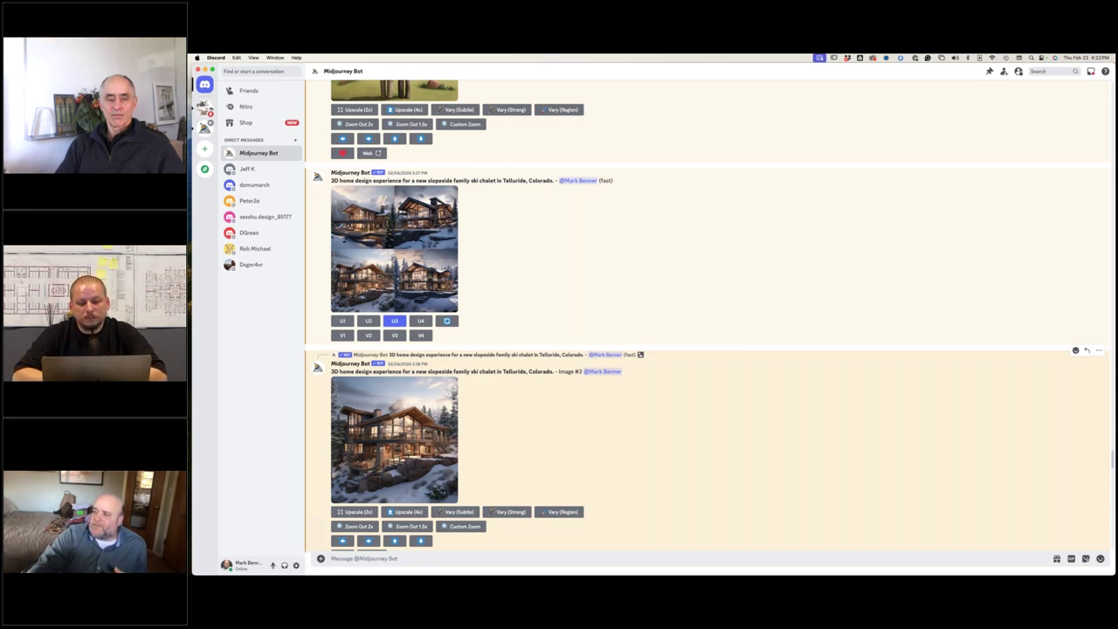
pyautogui.click(407, 420)
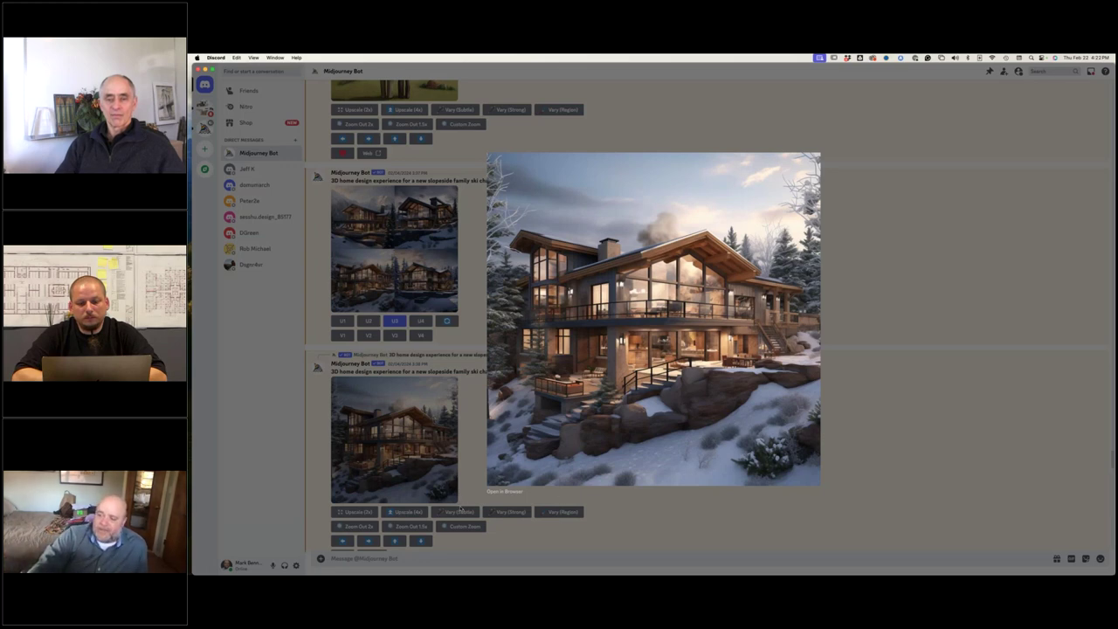
pyautogui.click(353, 513)
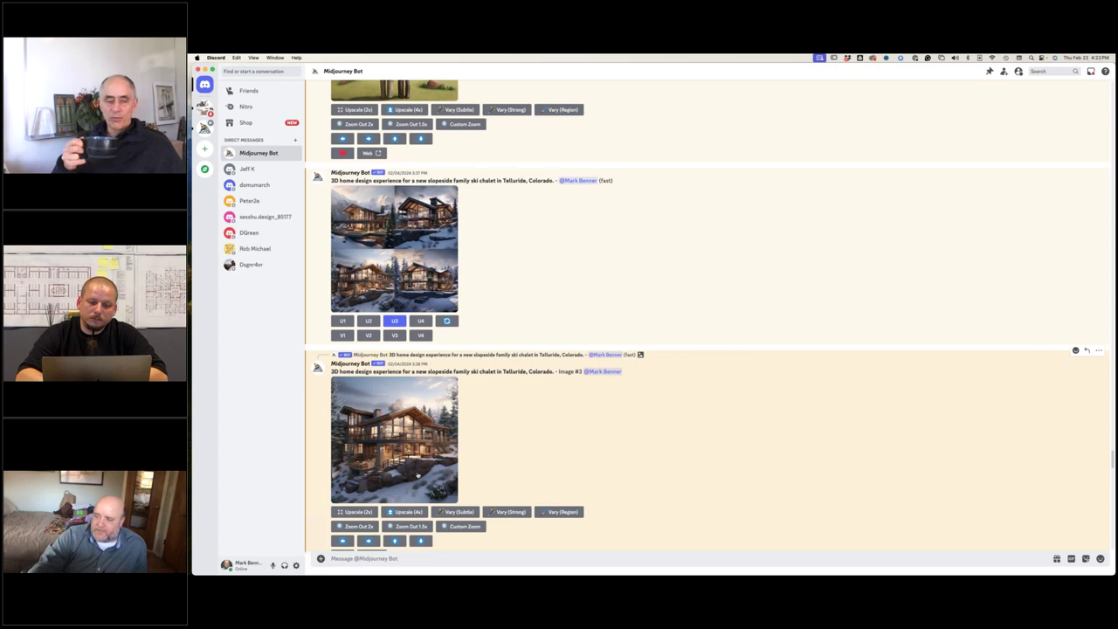
# - Return to the latest message in the Midjourney Bot conversation and start an /imagine prompt command
pyautogui.scroll(-5, 509, 457)
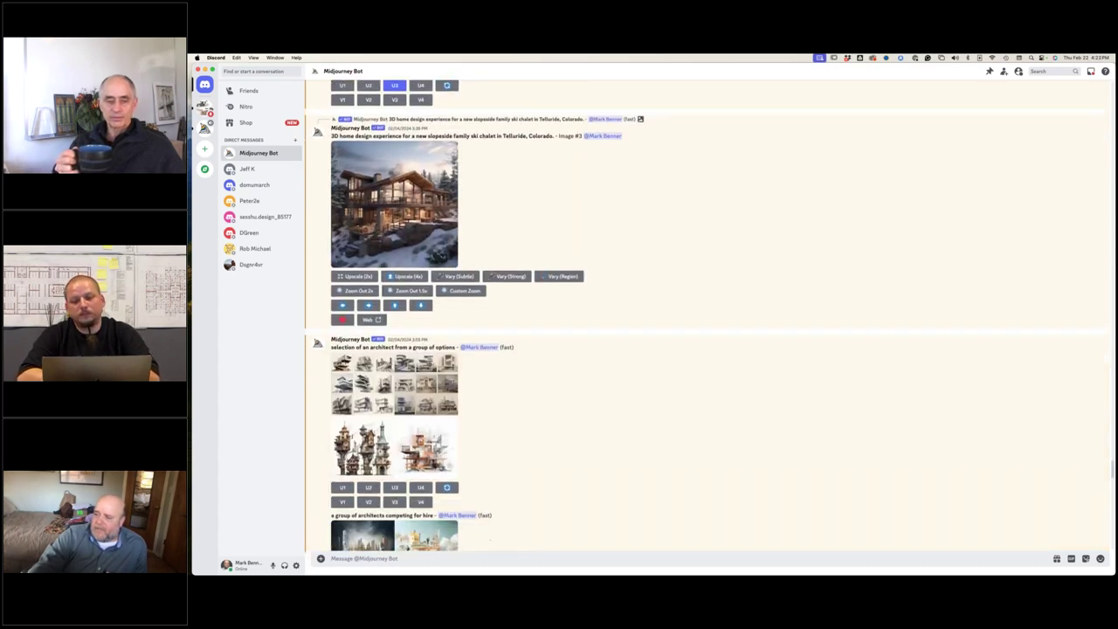
pyautogui.scroll(-15, 509, 456)
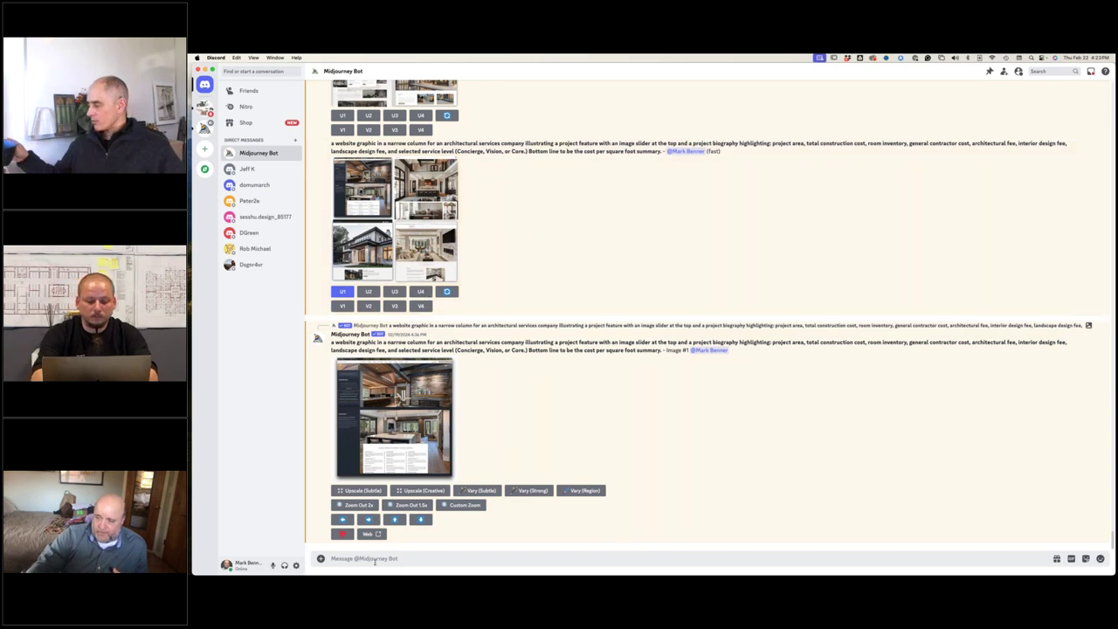
pyautogui.click(411, 559)
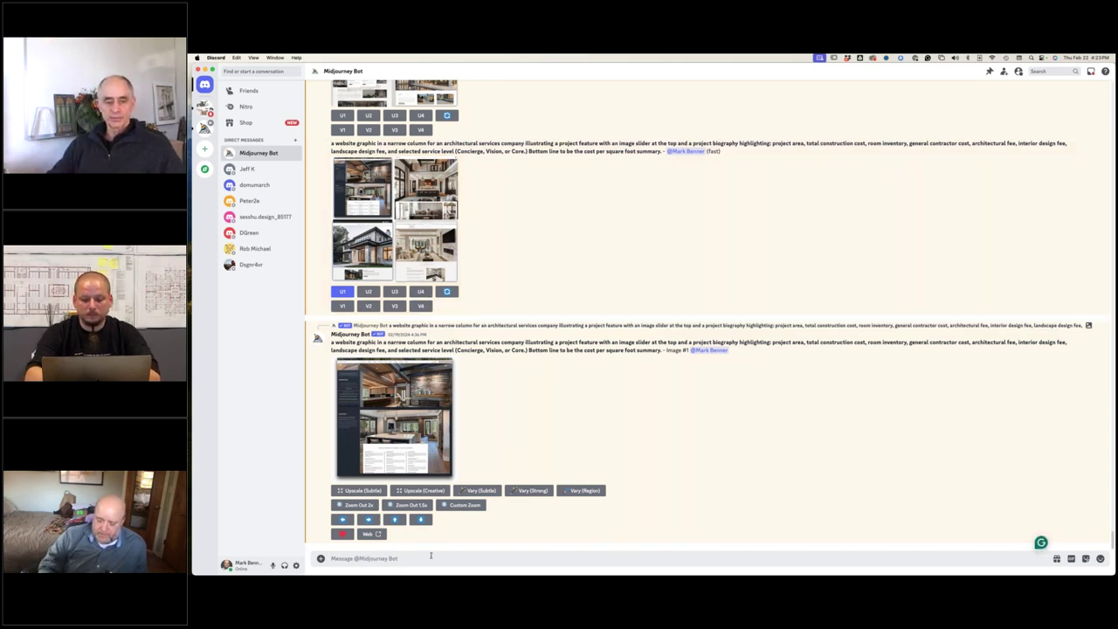
pyautogui.write('/')
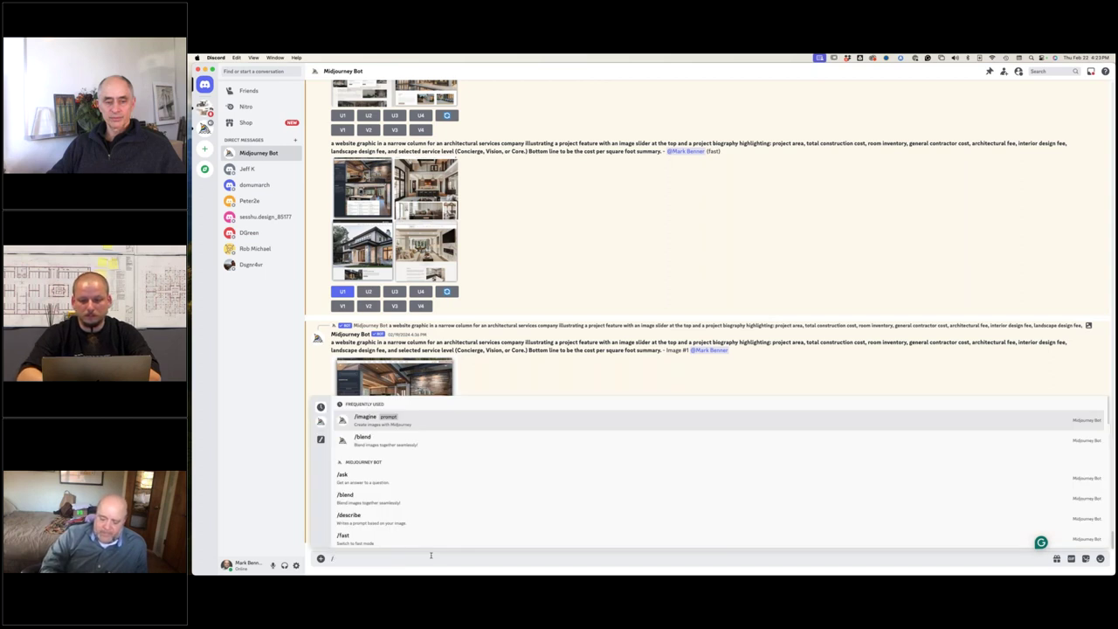
pyautogui.write('i')
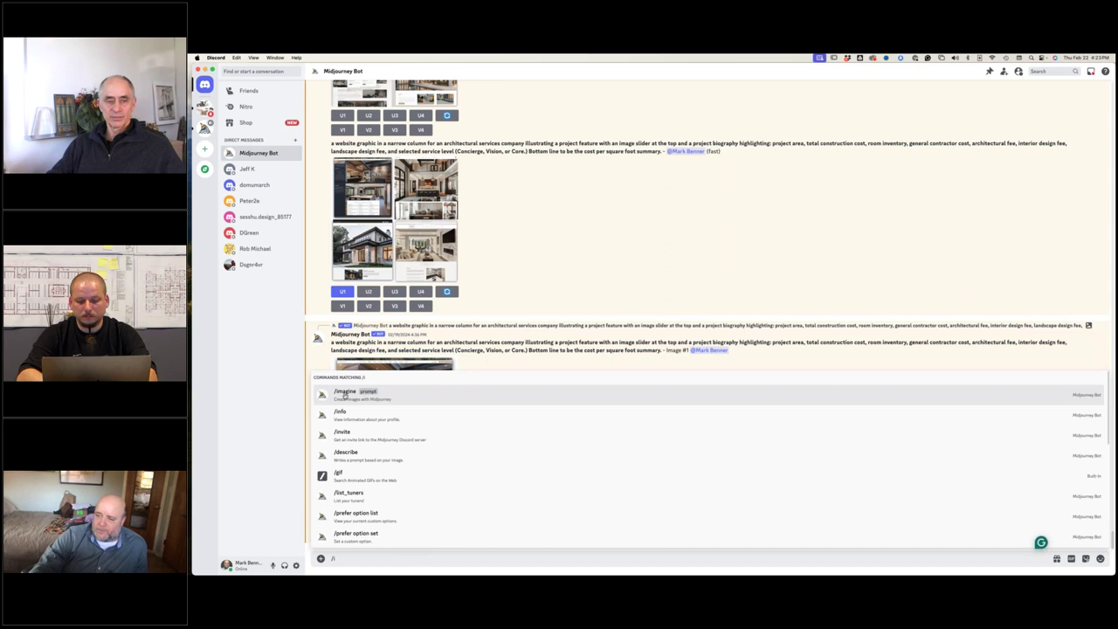
pyautogui.scroll(-3, 360, 498)
pyautogui.scroll(-2, 360, 508)
pyautogui.scroll(5, 360, 509)
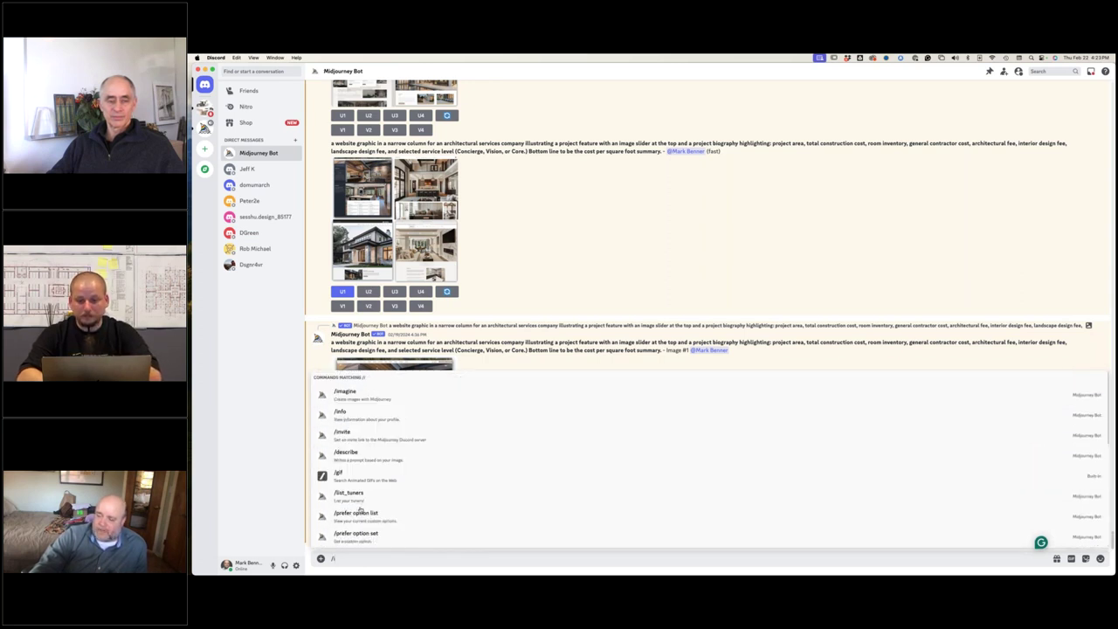
pyautogui.click(343, 392)
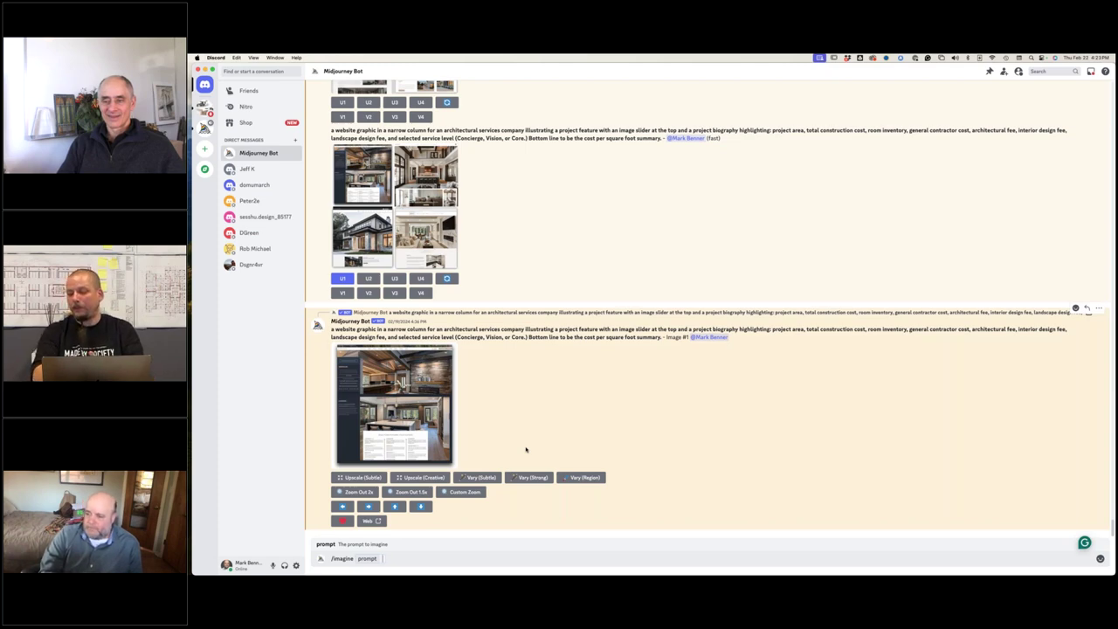
# - Generate an image grid from the prompt "contemporary home"
pyautogui.write('ontempor')
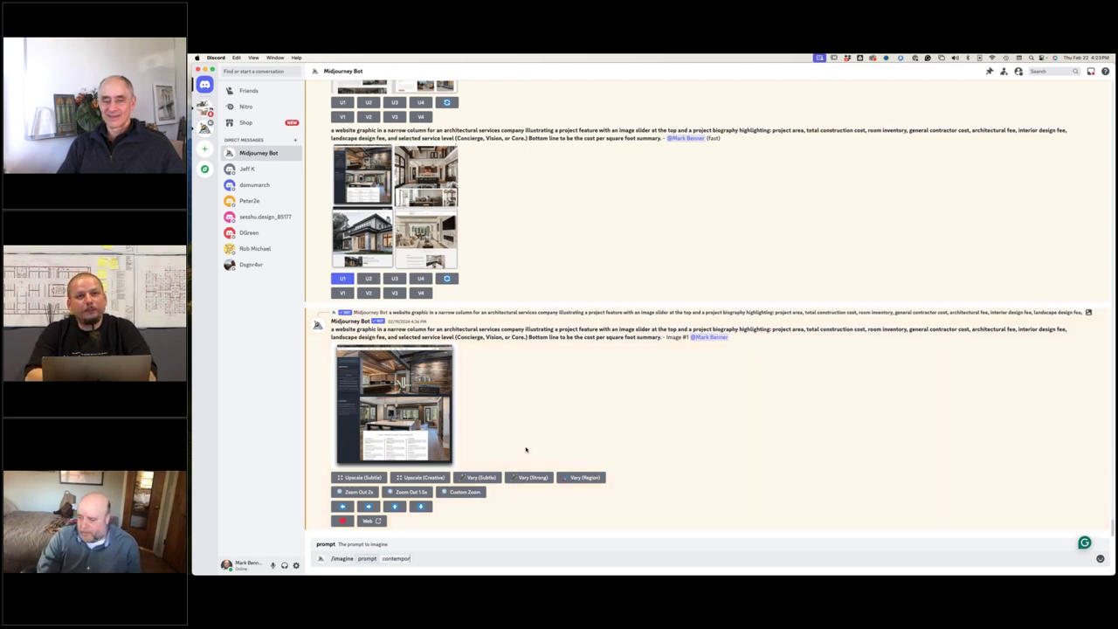
pyautogui.write('ary')
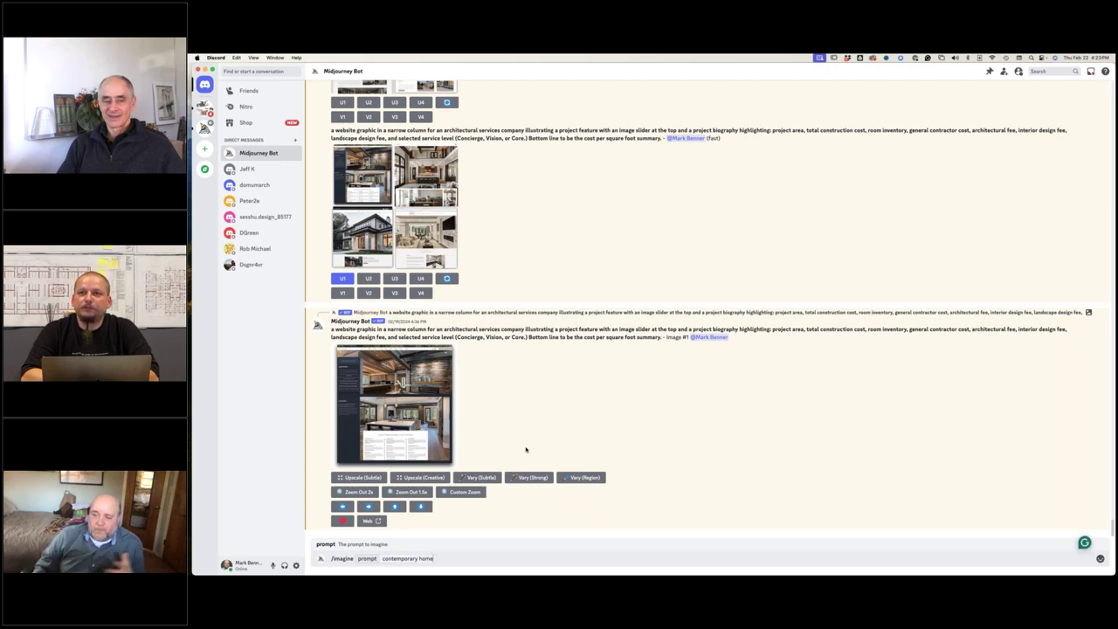
pyautogui.write(' home')
pyautogui.press('Return')
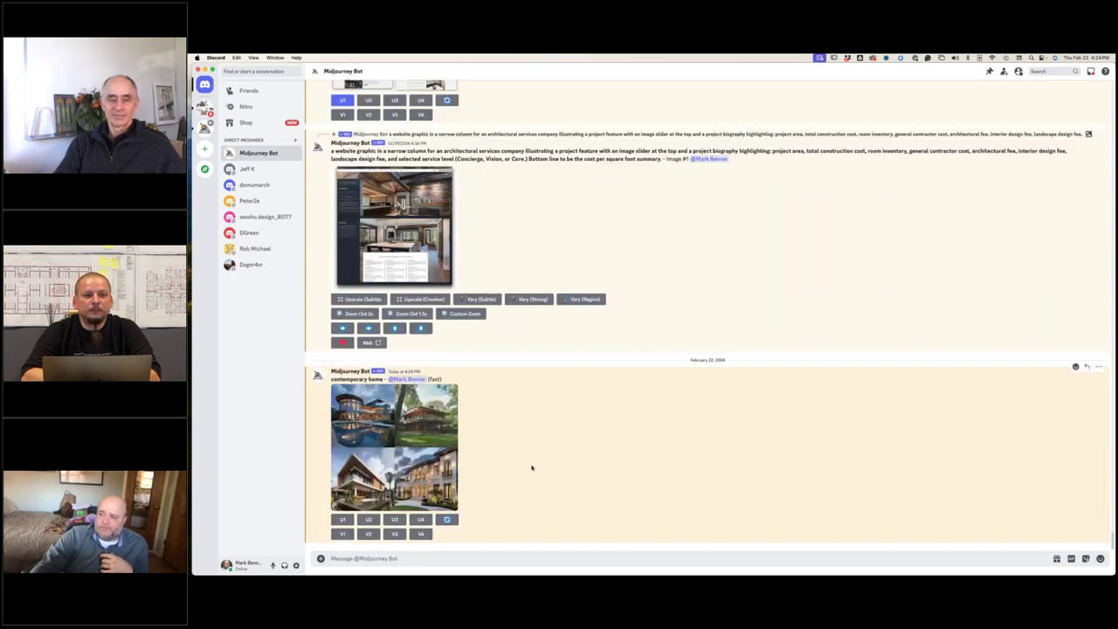
# - View the contemporary home grid enlarged and upscale its third image
pyautogui.click(394, 447)
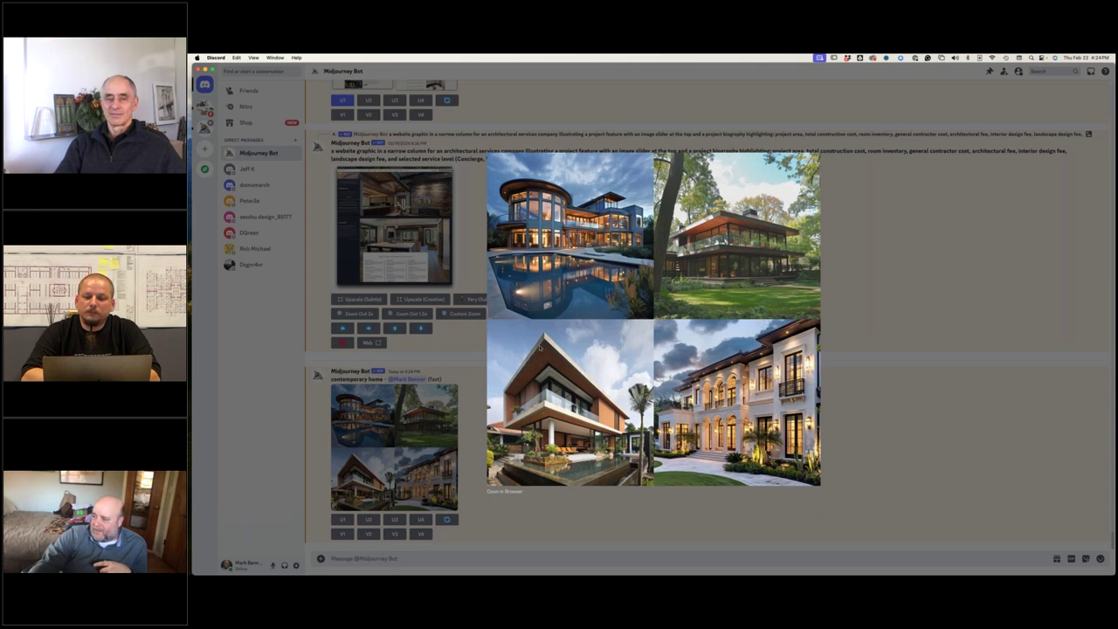
pyautogui.click(925, 401)
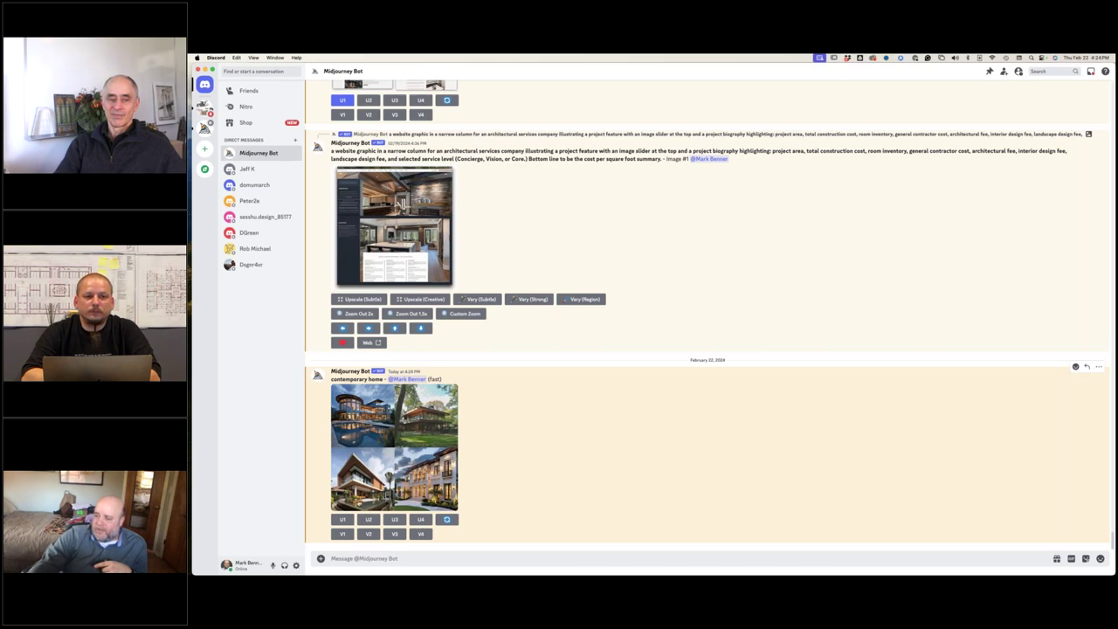
pyautogui.click(395, 519)
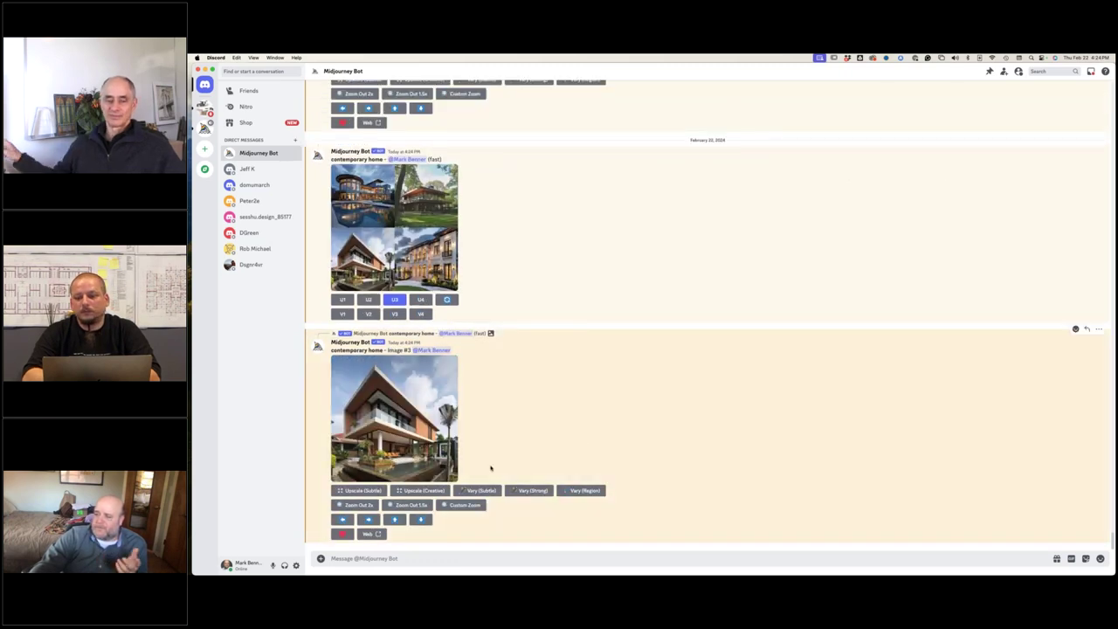
# - View the upscaled contemporary home Image #3 enlarged and request variations of the grid's third image
pyautogui.click(437, 454)
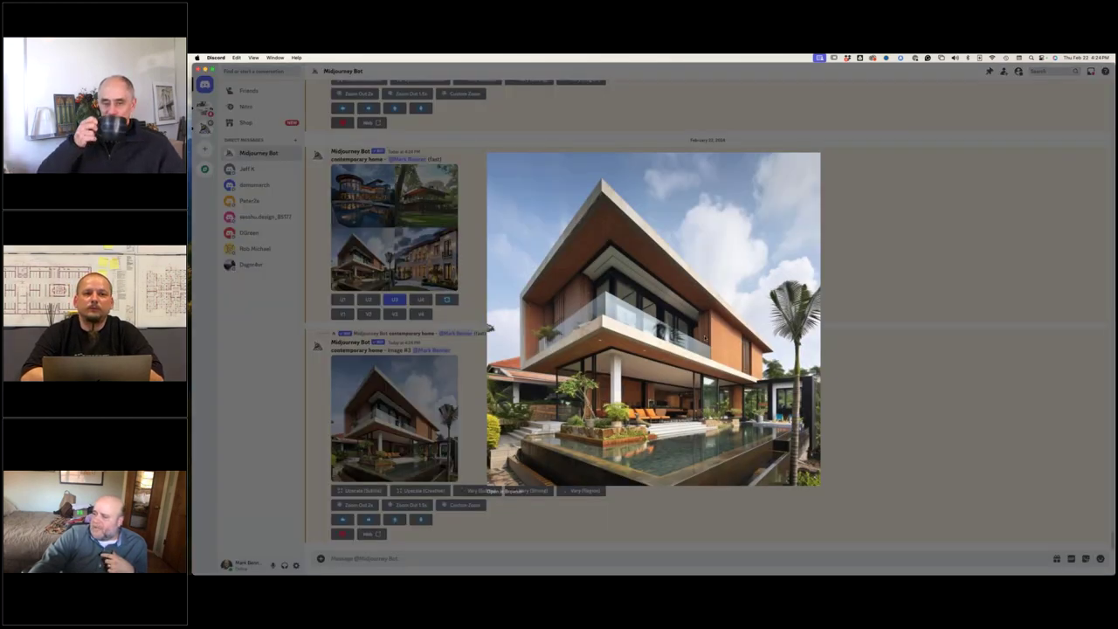
pyautogui.click(914, 301)
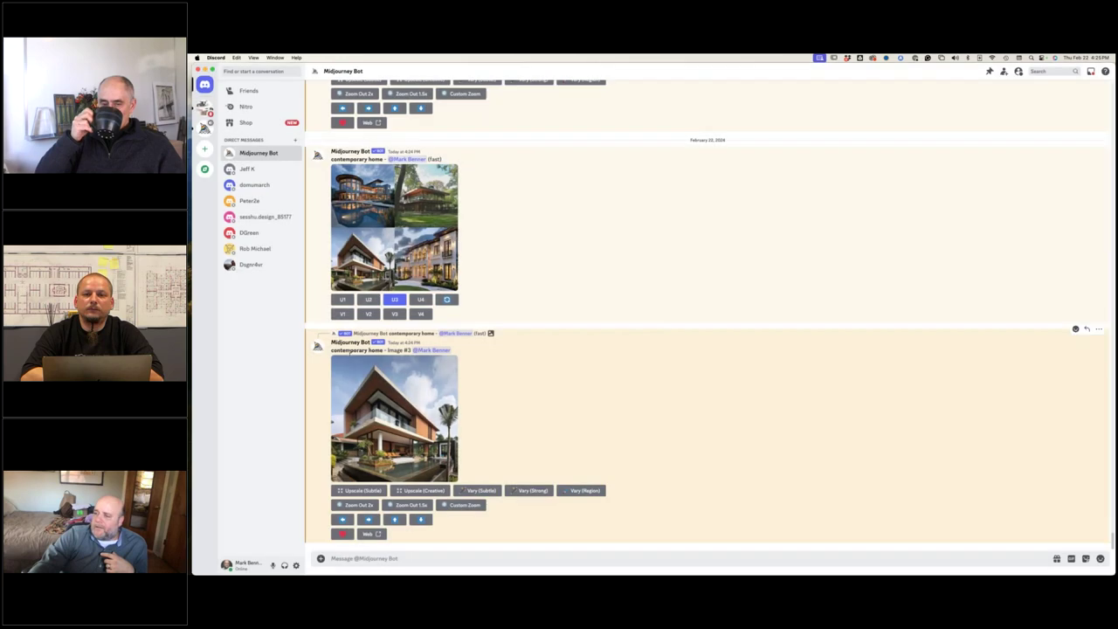
pyautogui.click(395, 315)
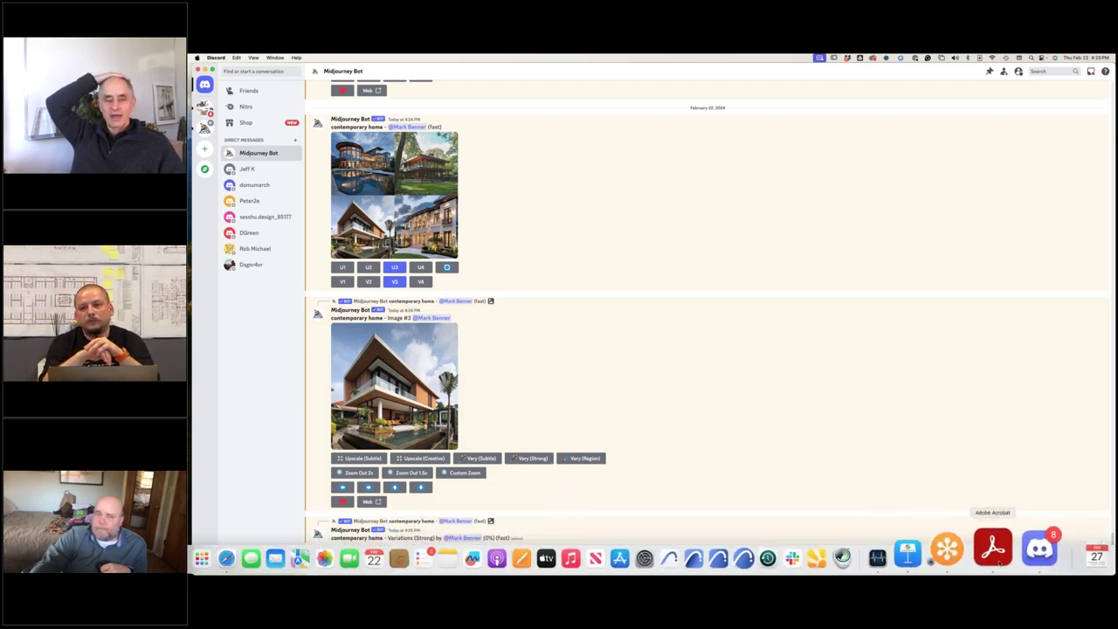
# - Switch to Adobe Acrobat and browse the architect's guide to the Parameter 04 Subject Description page with the blue fur cabin
pyautogui.click(998, 548)
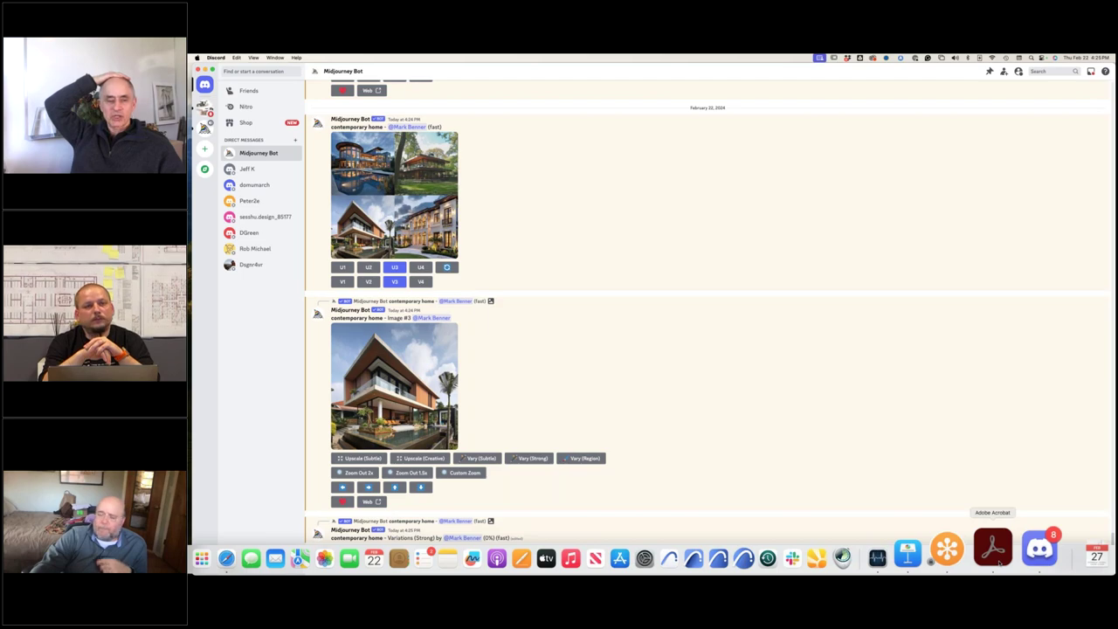
pyautogui.scroll(-2, 606, 302)
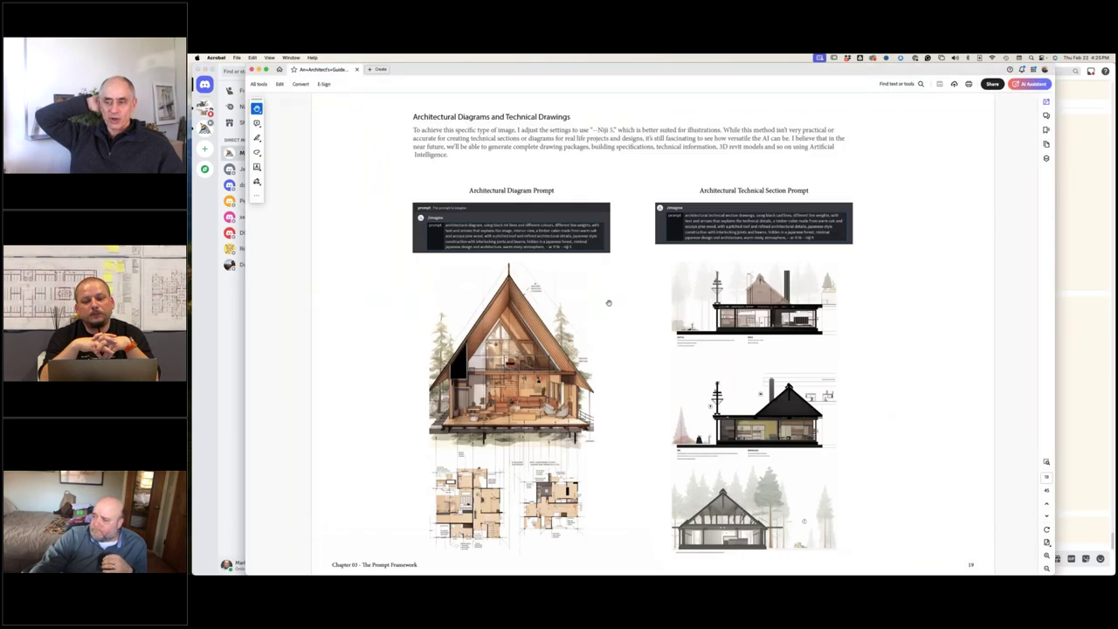
pyautogui.scroll(-2, 609, 302)
pyautogui.scroll(-4, 608, 302)
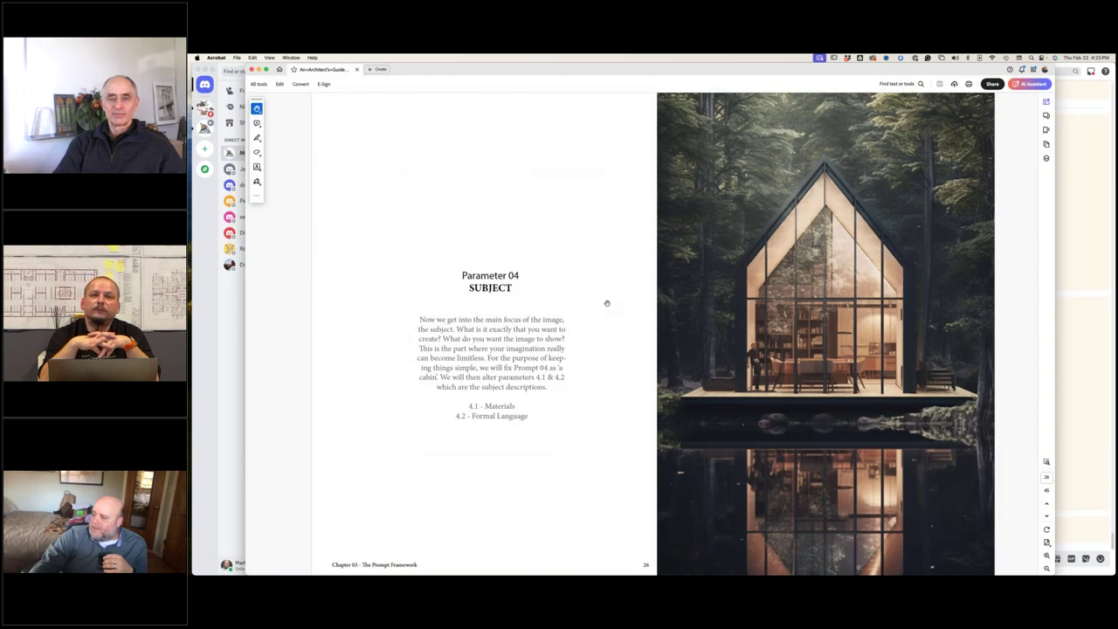
pyautogui.scroll(-3, 607, 302)
pyautogui.scroll(1, 828, 402)
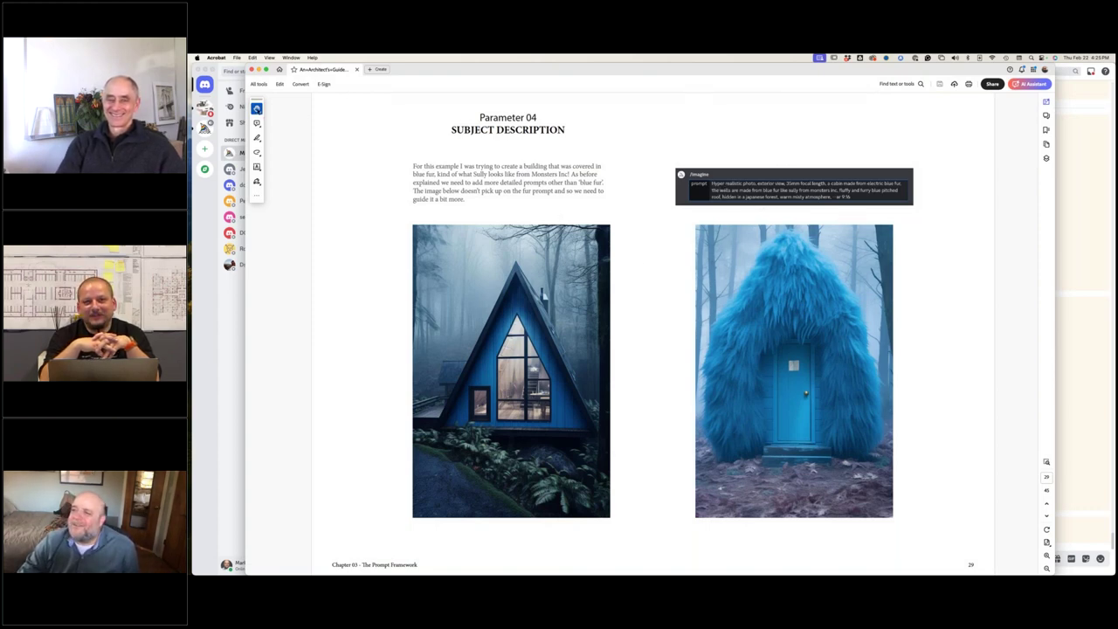
# - Switch from the Pan to the Select tool and page forward through the guide to the copyright page at the end
pyautogui.click(257, 109)
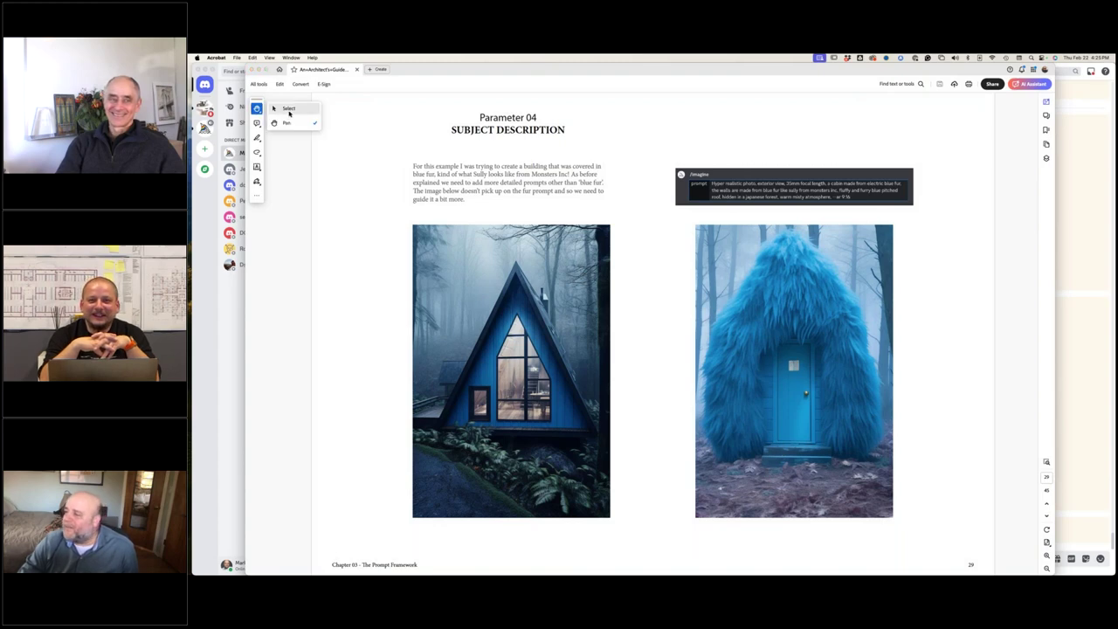
pyautogui.click(288, 109)
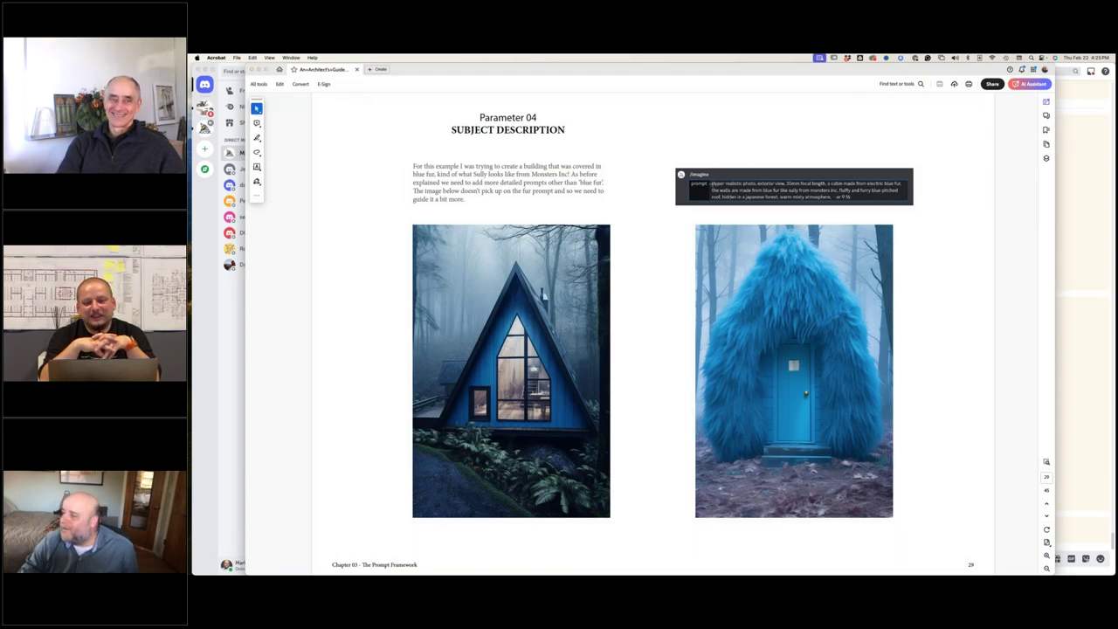
pyautogui.press('Right')
pyautogui.press('Right')
pyautogui.press('Right')
pyautogui.press('Right')
pyautogui.press('Right')
pyautogui.press('Right')
pyautogui.press('Right')
pyautogui.press('Right')
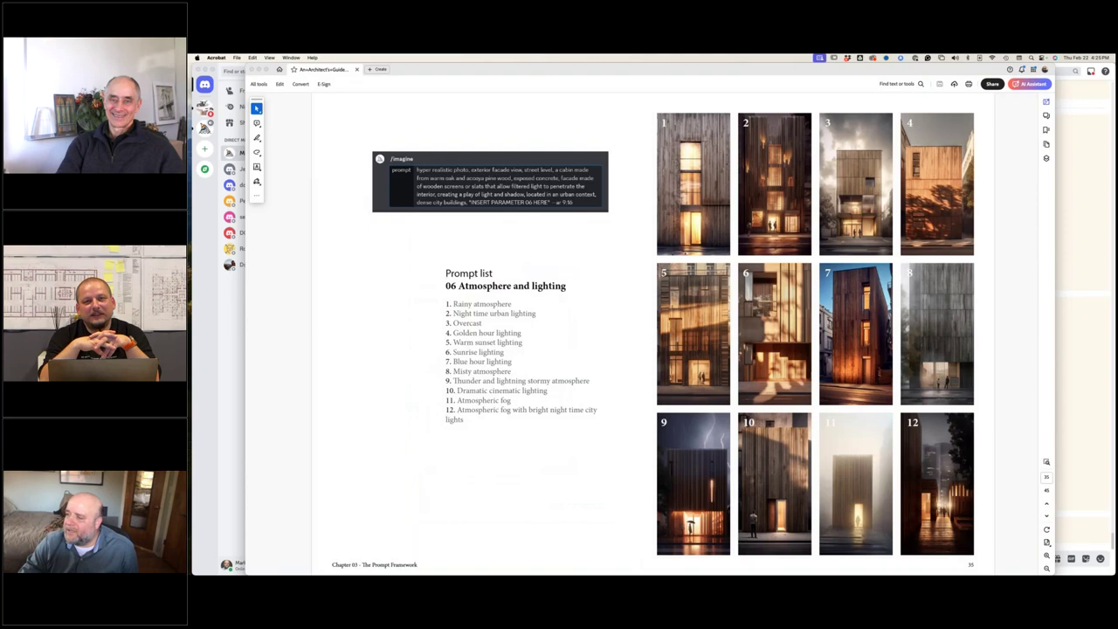
pyautogui.press('Right')
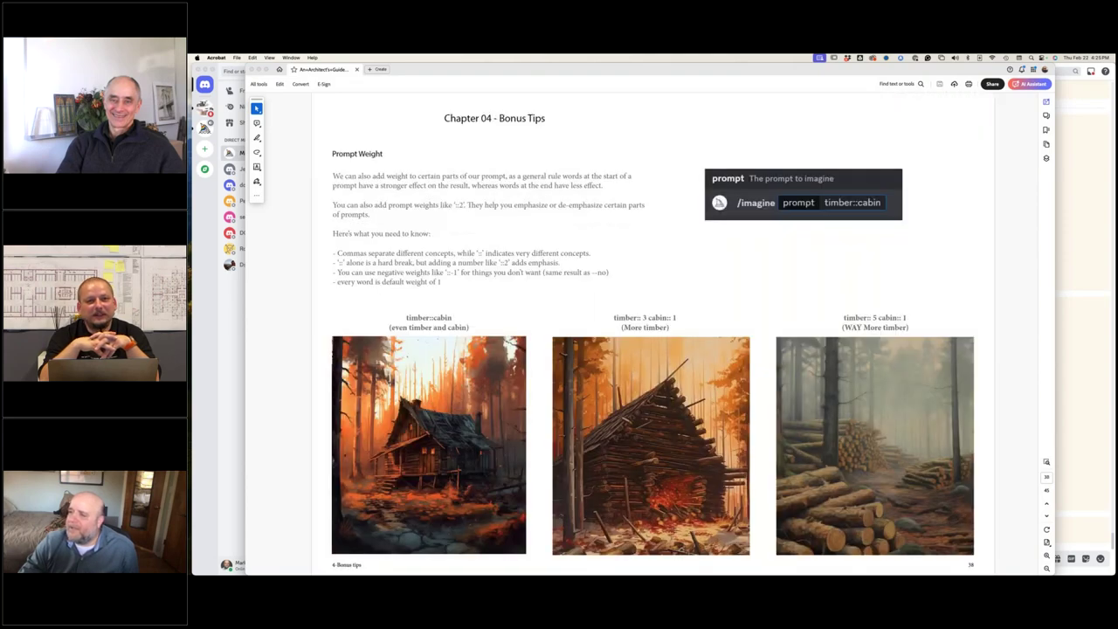
pyautogui.press('Right')
pyautogui.press('Right')
pyautogui.press('Right')
pyautogui.press('Right')
pyautogui.press('Right')
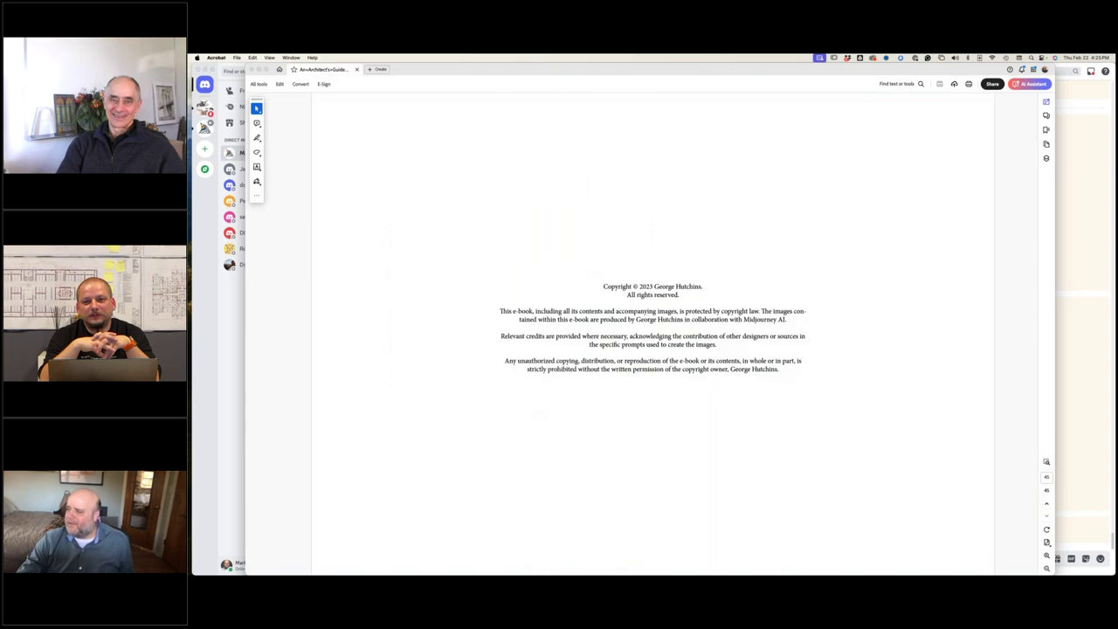
# - Page back through the guide's studio application, bonus tips and lighting pages to the "05 Location & scene" prompt list
pyautogui.press('End')
pyautogui.press('Left')
pyautogui.press('Left')
pyautogui.press('Left')
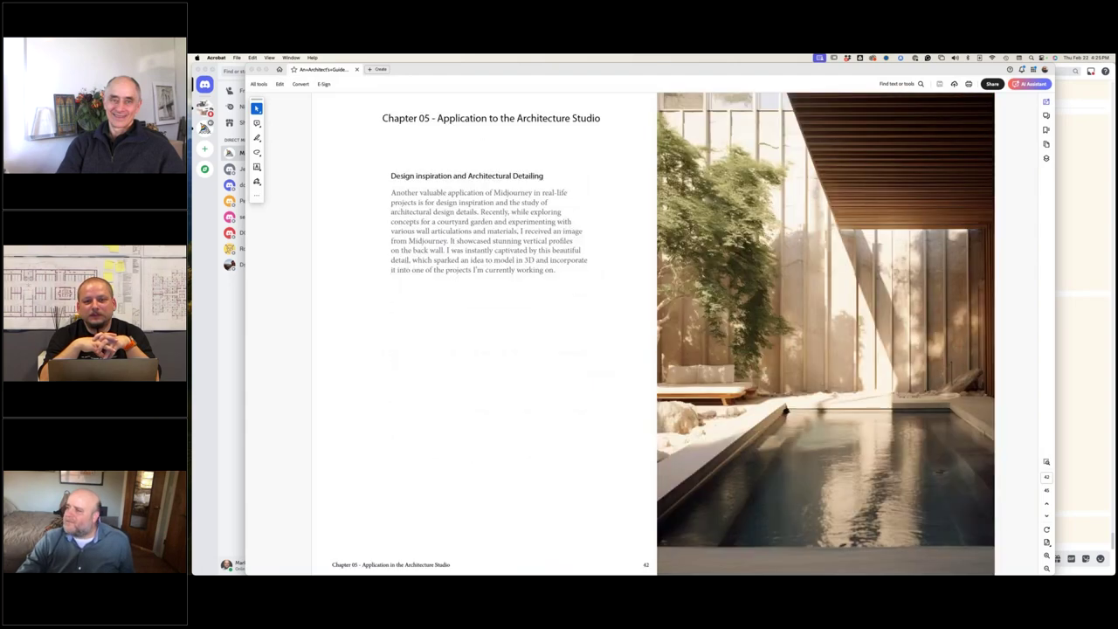
pyautogui.press('Left')
pyautogui.press('Left')
pyautogui.press('Left')
pyautogui.press('Left')
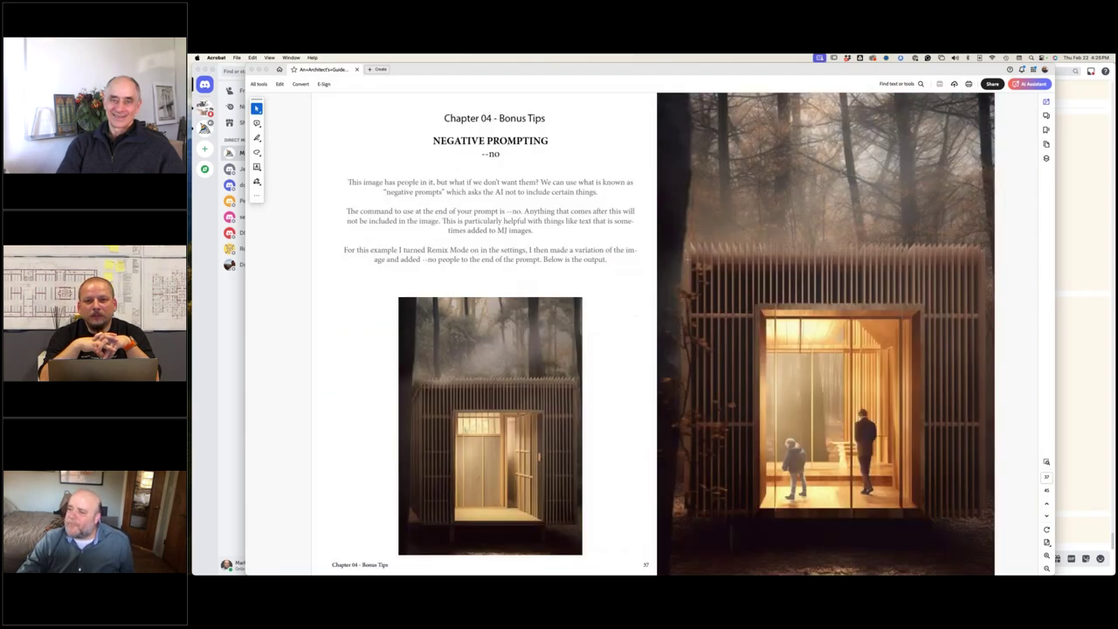
pyautogui.press('Left')
pyautogui.press('Left')
pyautogui.press('Left')
pyautogui.press('Left')
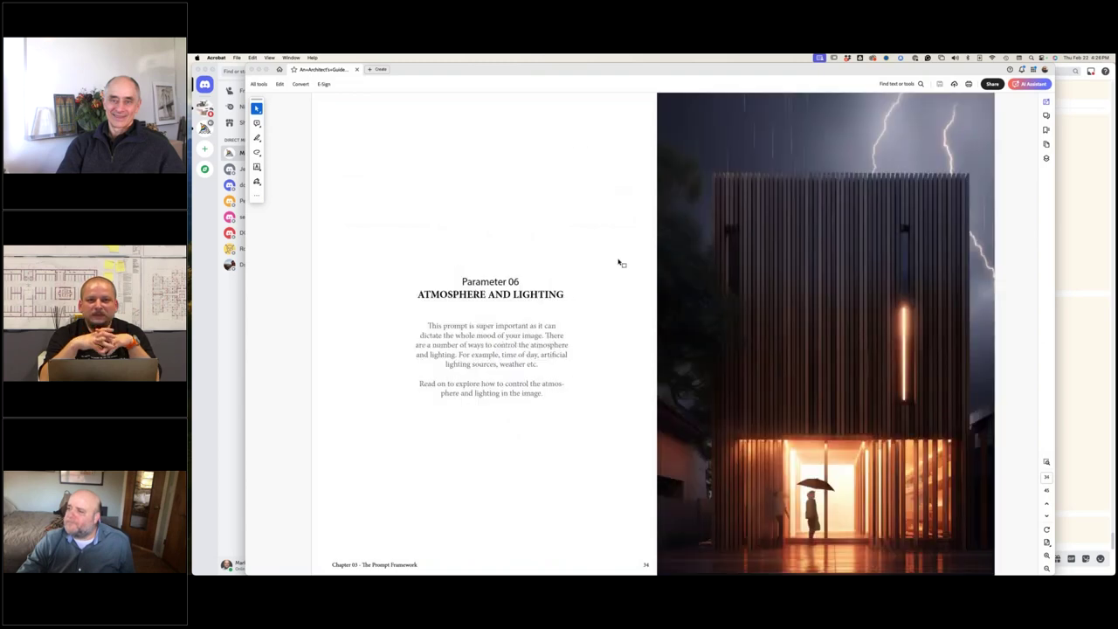
pyautogui.press('Right')
pyautogui.press('Left')
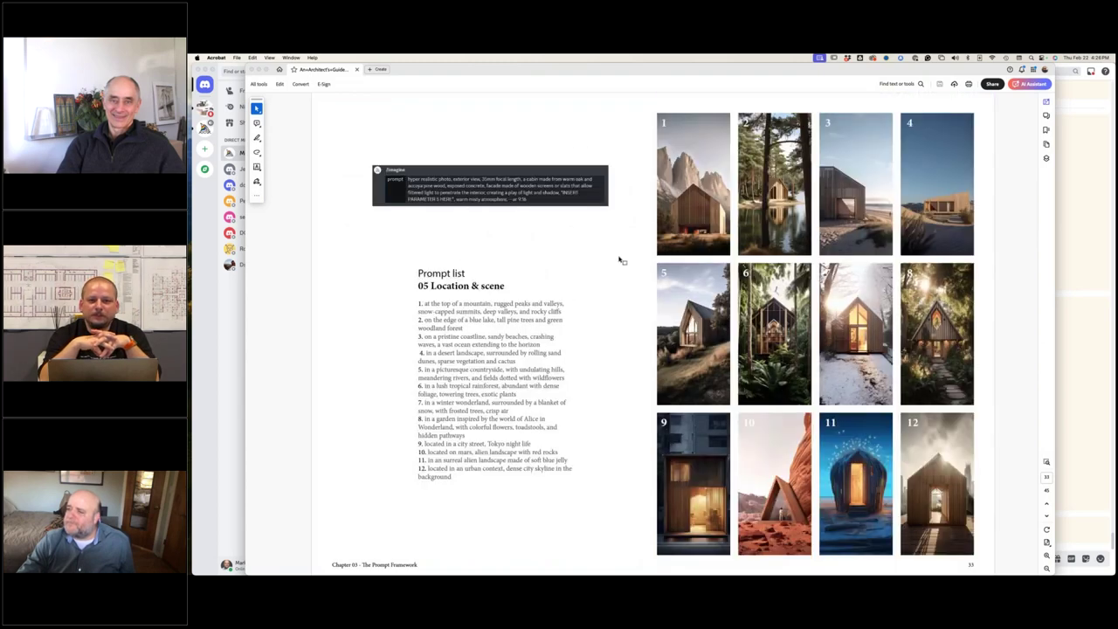
pyautogui.press('Left')
pyautogui.press('Right')
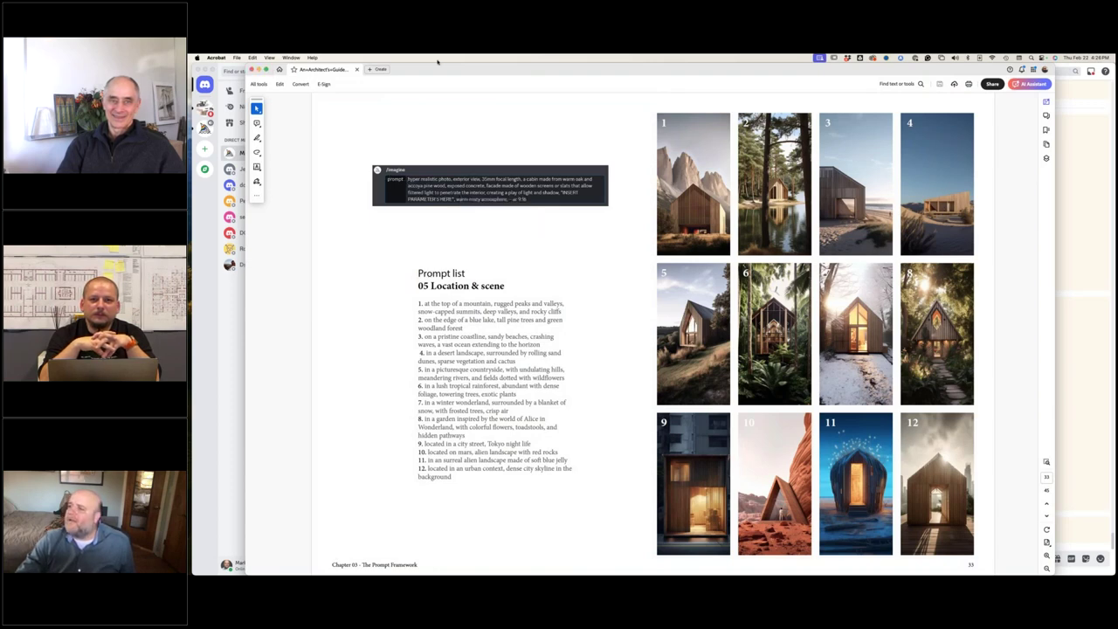
# - Switch to the Keynote presentation and show the "AI Mood Boards" slide
pyautogui.press('super+Tab')
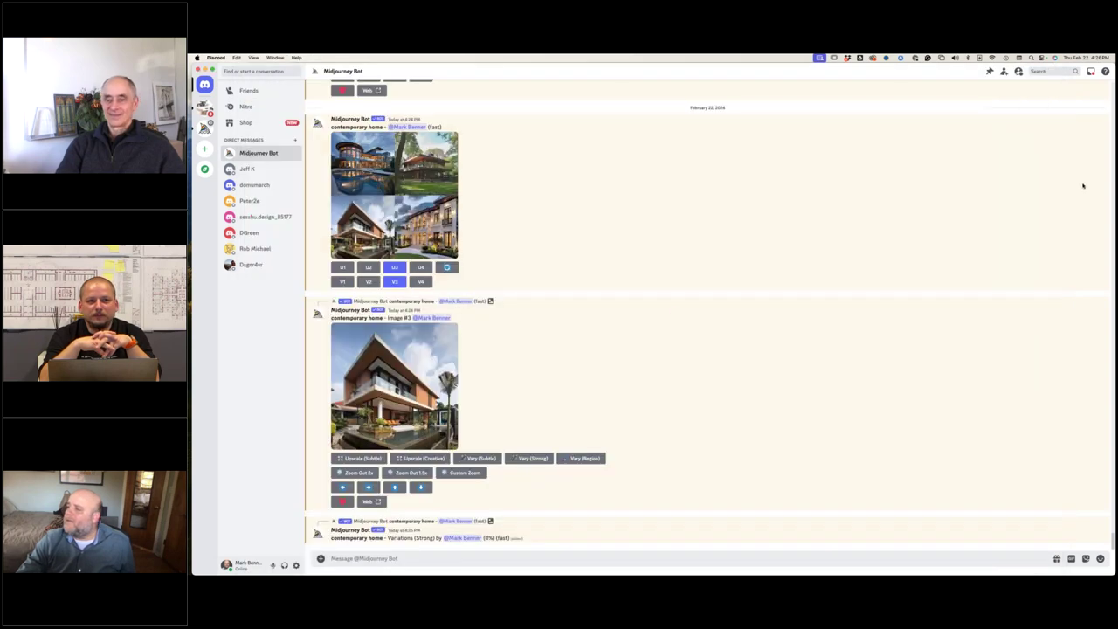
pyautogui.moveTo(749, 559)
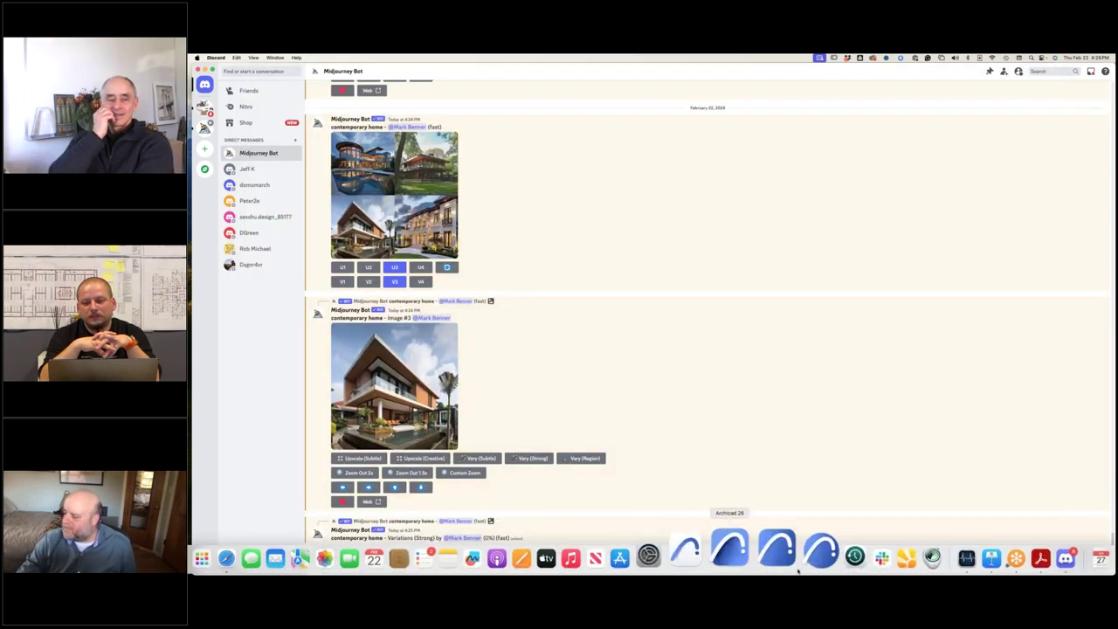
pyautogui.click(944, 547)
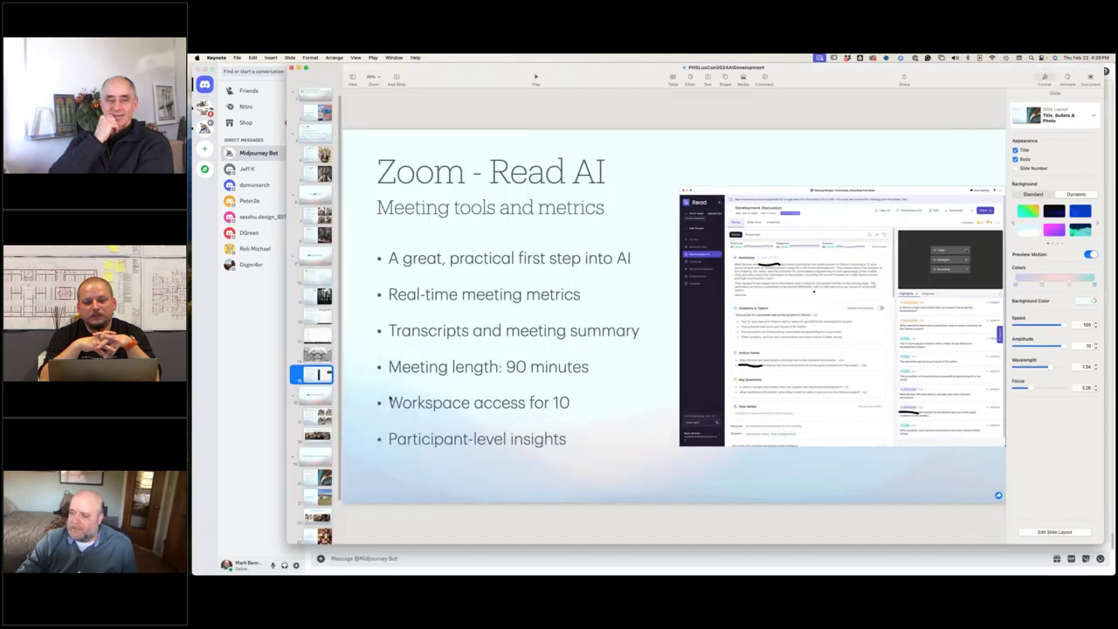
pyautogui.scroll(-3, 323, 471)
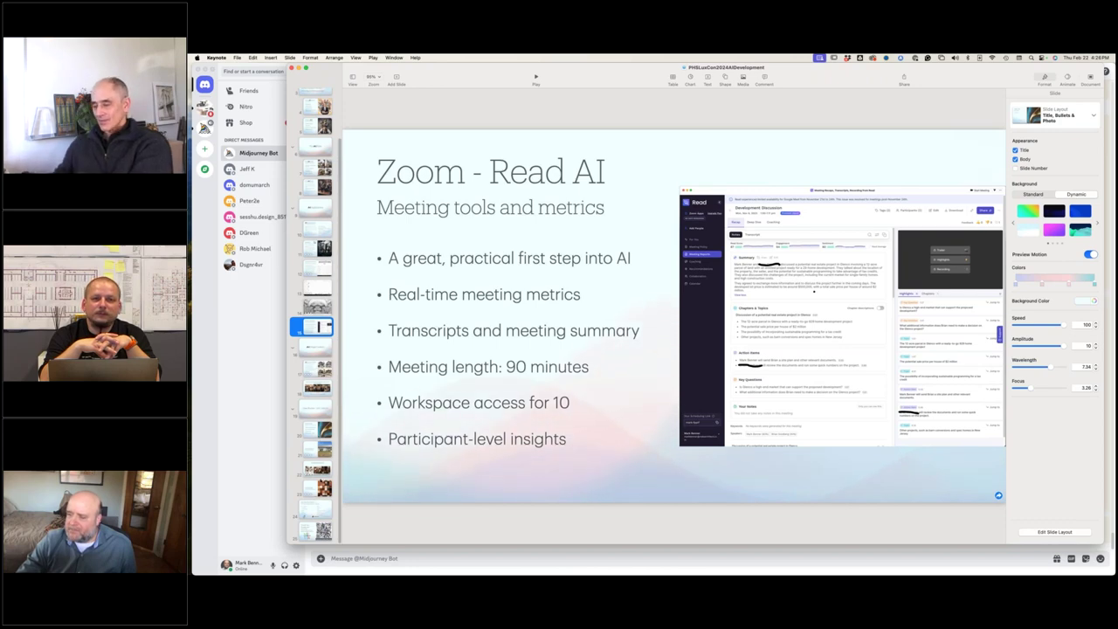
pyautogui.click(318, 468)
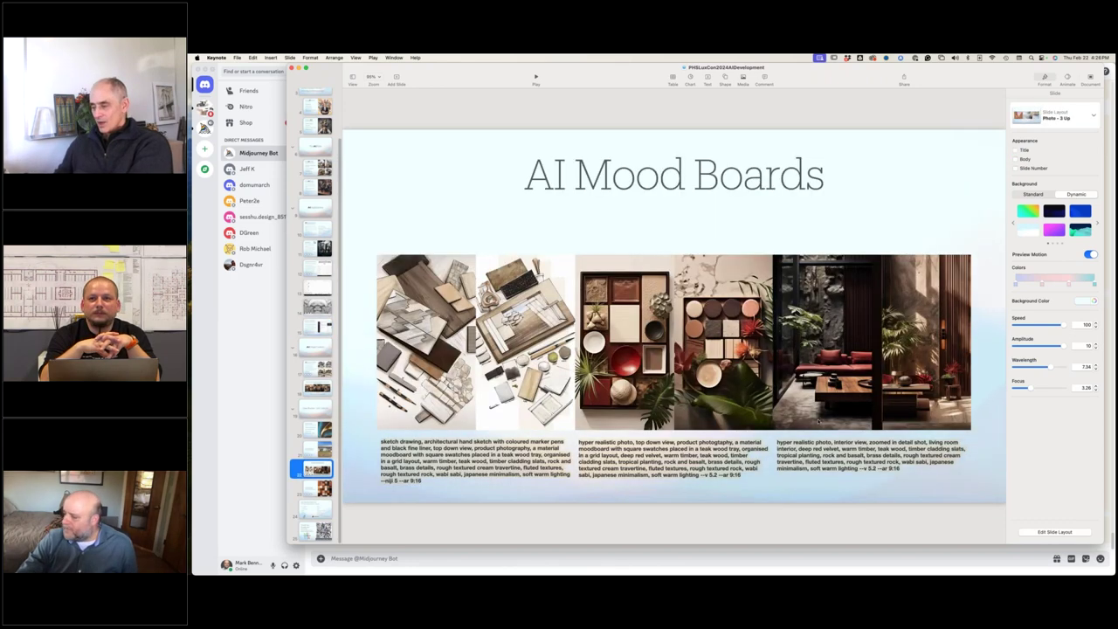
# - Copy the middle mood board prompt from the slide, switch to Discord and start an /imagine command in the Midjourney Bot chat
pyautogui.click(665, 455)
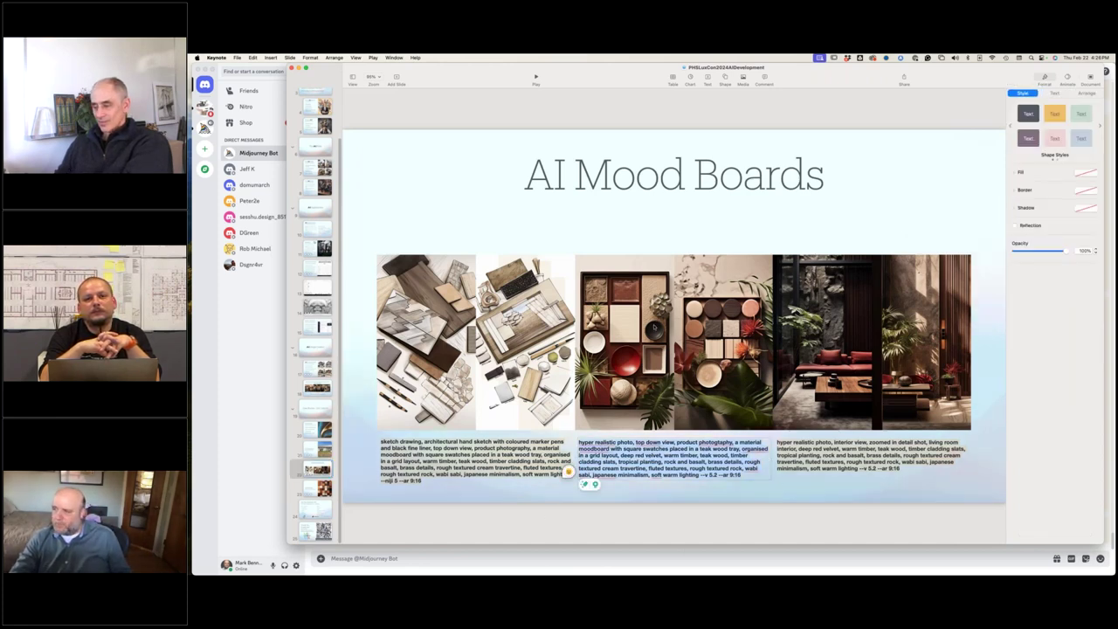
pyautogui.press('super+Tab')
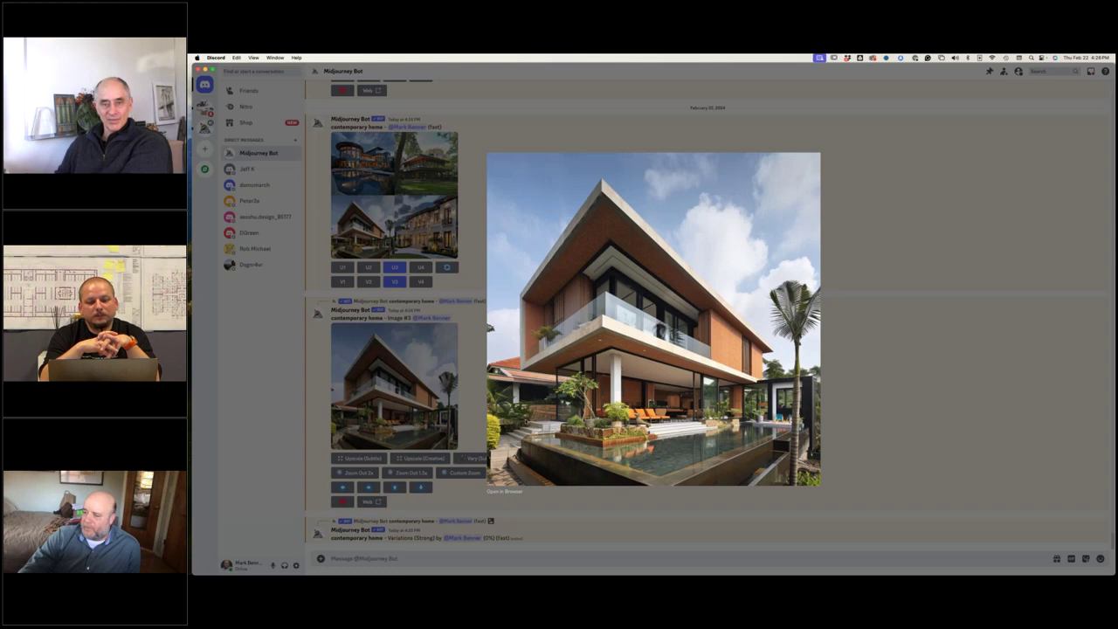
pyautogui.press('Escape')
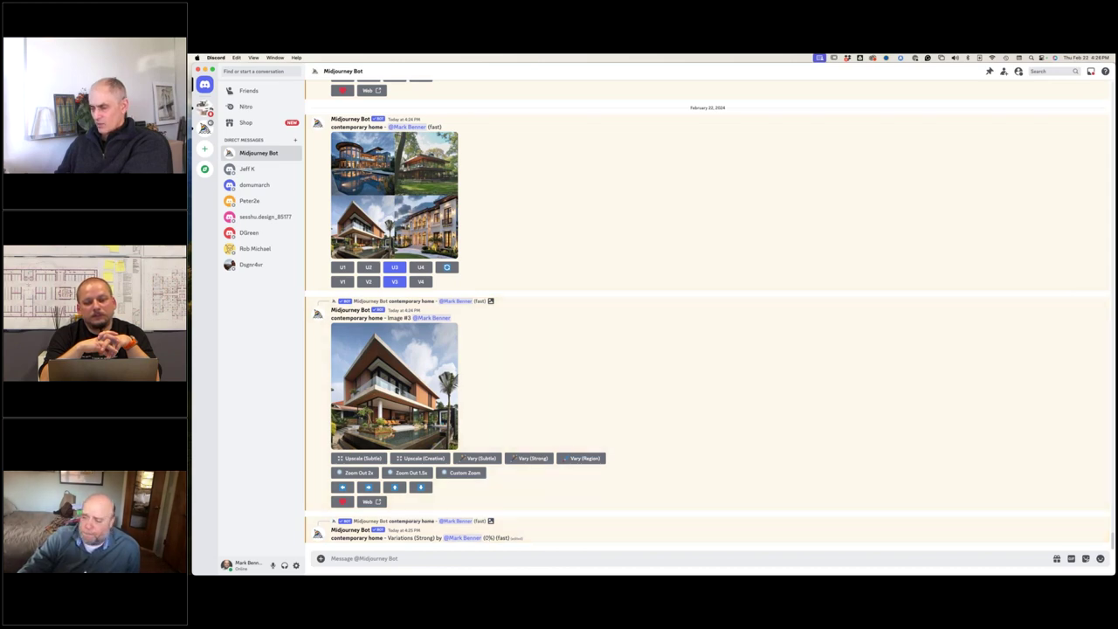
pyautogui.click(396, 559)
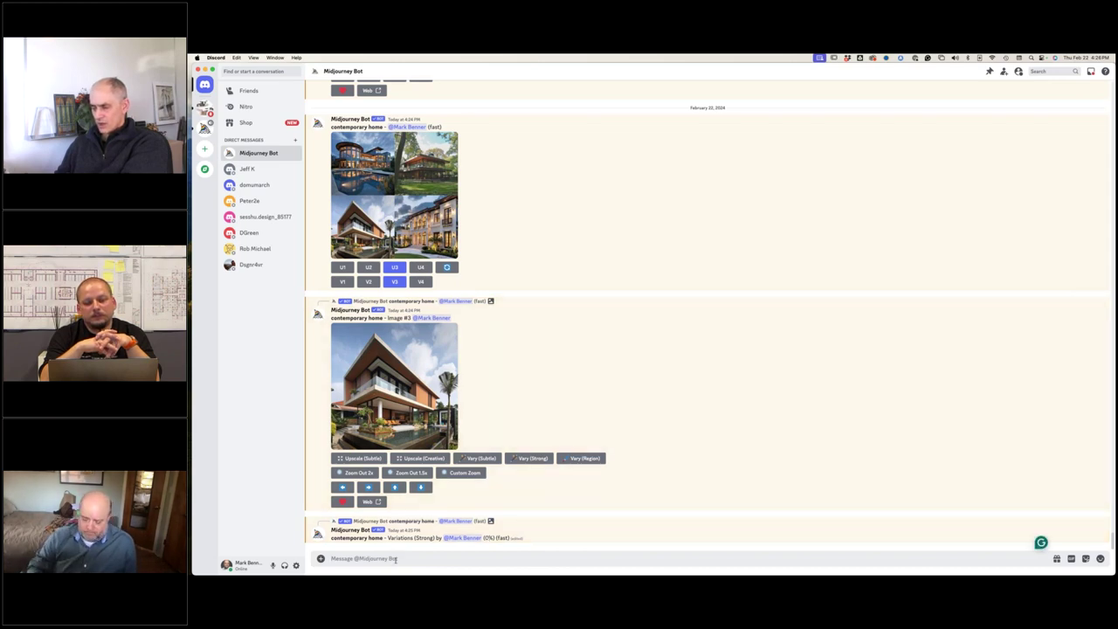
pyautogui.write('/')
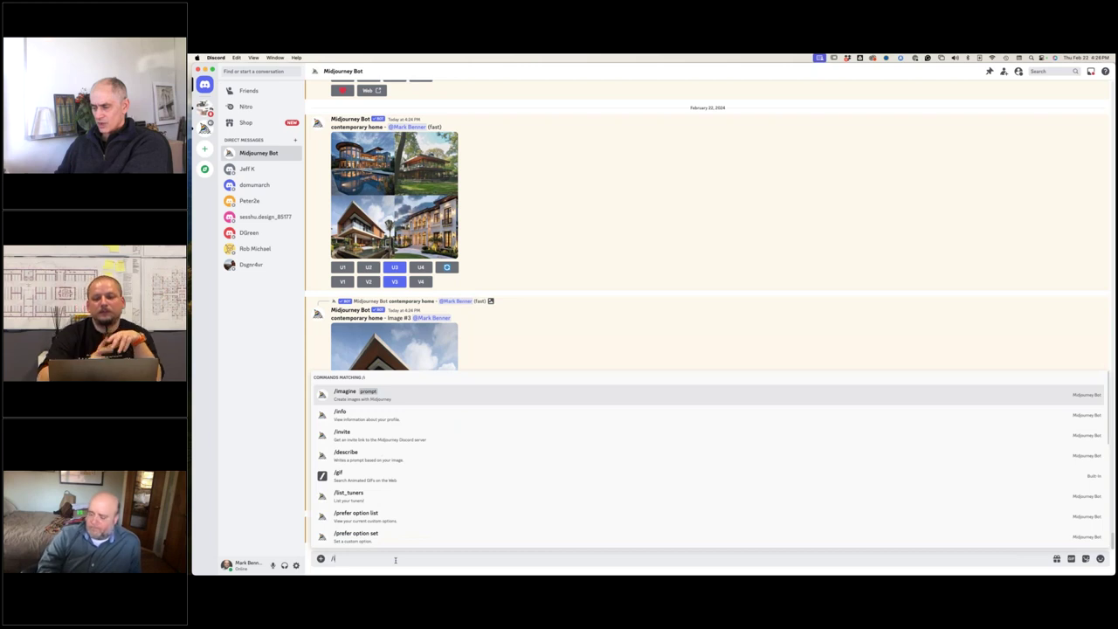
pyautogui.write('i')
pyautogui.press('Tab')
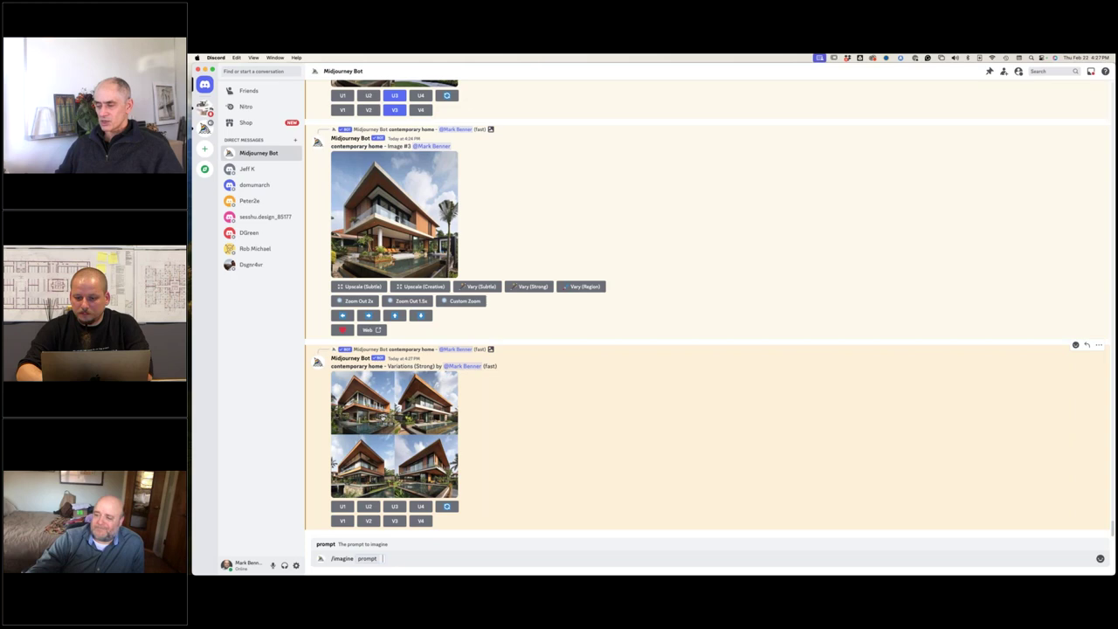
# - Enlarge the four strong variations of the contemporary home to examine them, and close the preview
pyautogui.click(383, 419)
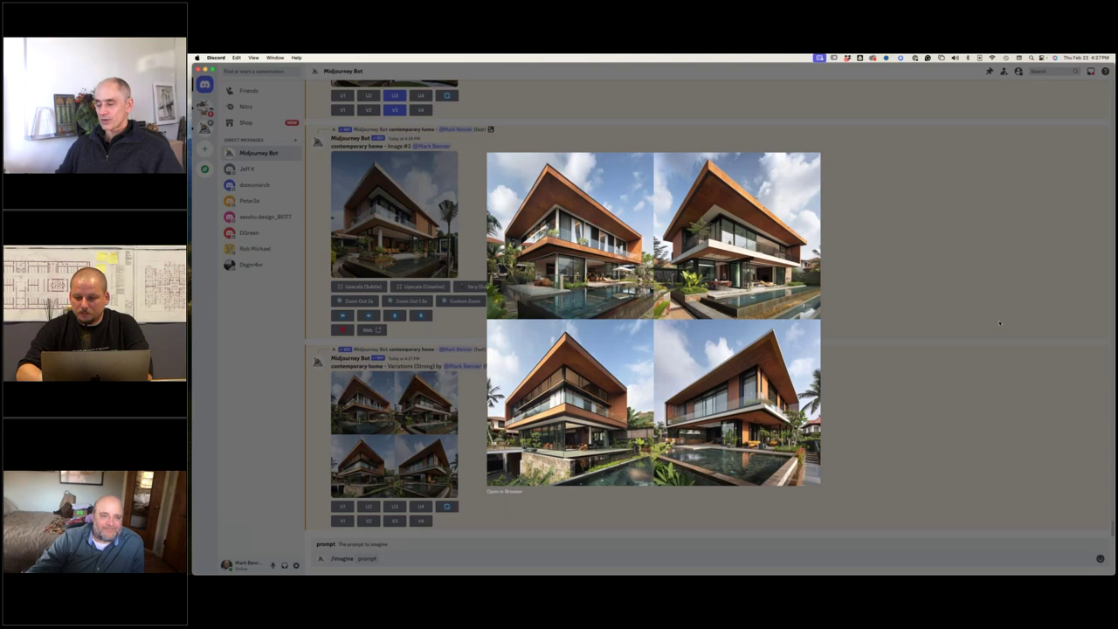
pyautogui.click(906, 298)
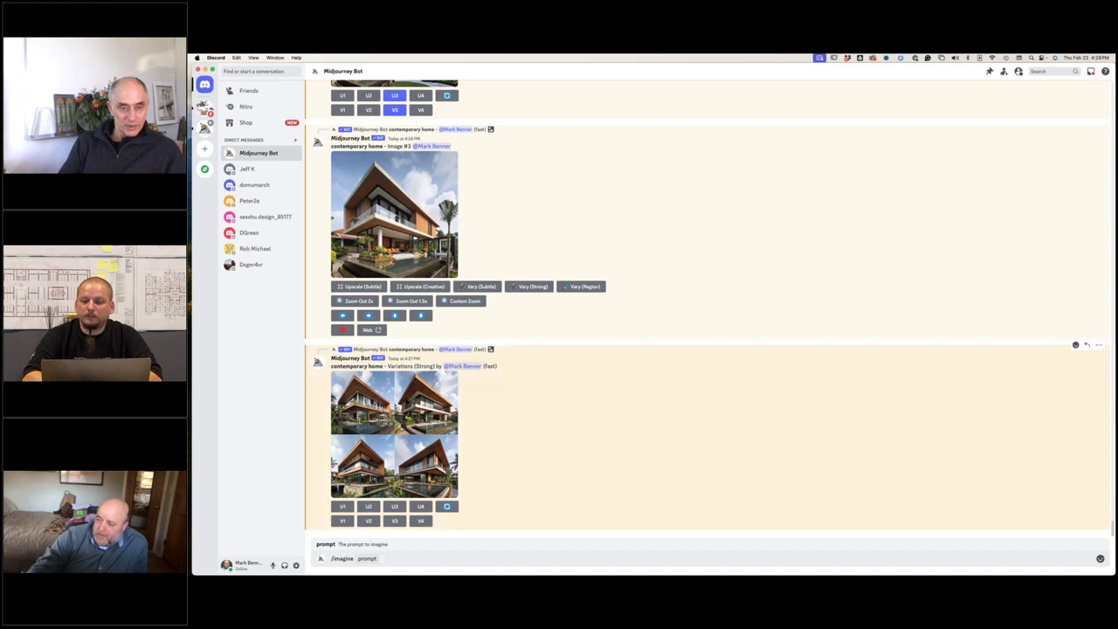
pyautogui.click(394, 419)
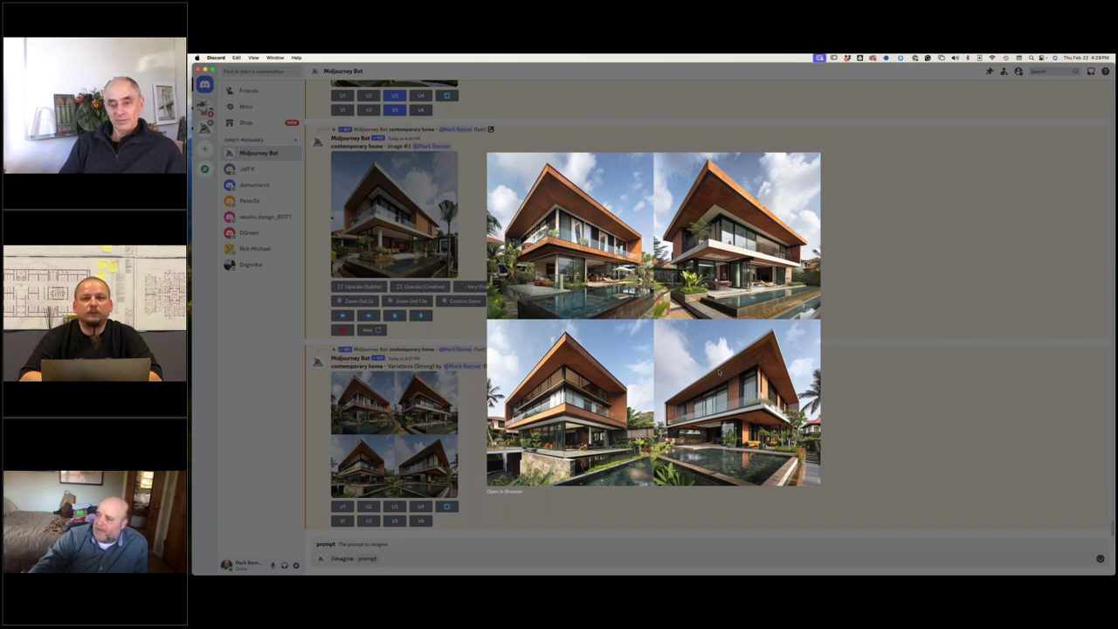
pyautogui.click(924, 444)
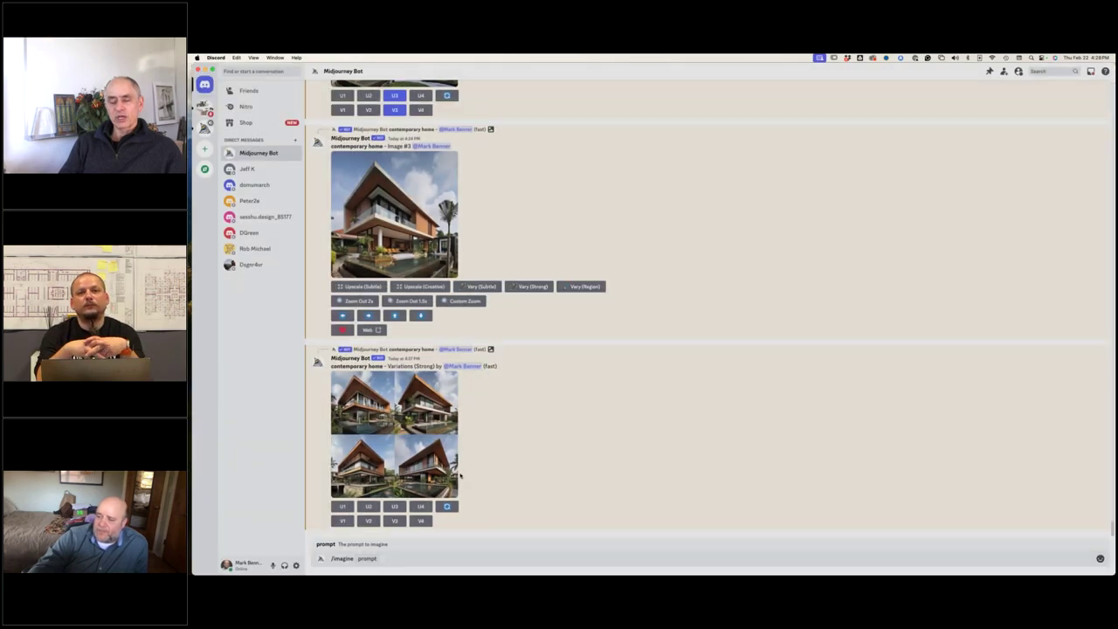
# - Paste the copied hyper realistic teak-tray material moodboard text ending in "--v 5.2 --ar 9:16" as the /imagine prompt and submit it
pyautogui.click(380, 559)
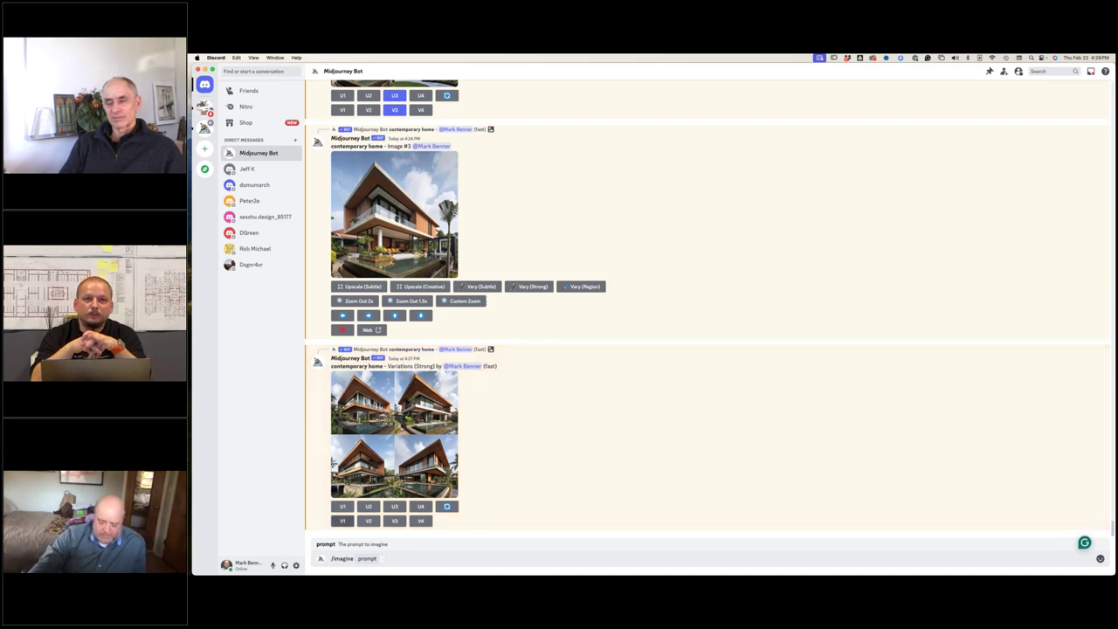
pyautogui.moveTo(272, 573)
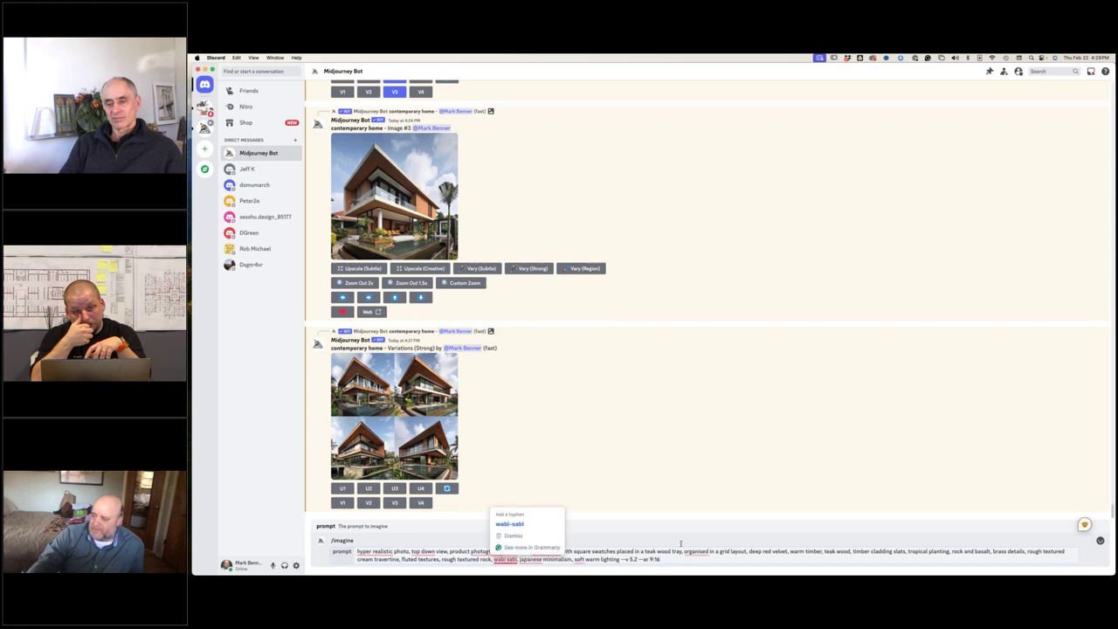
pyautogui.press('Return')
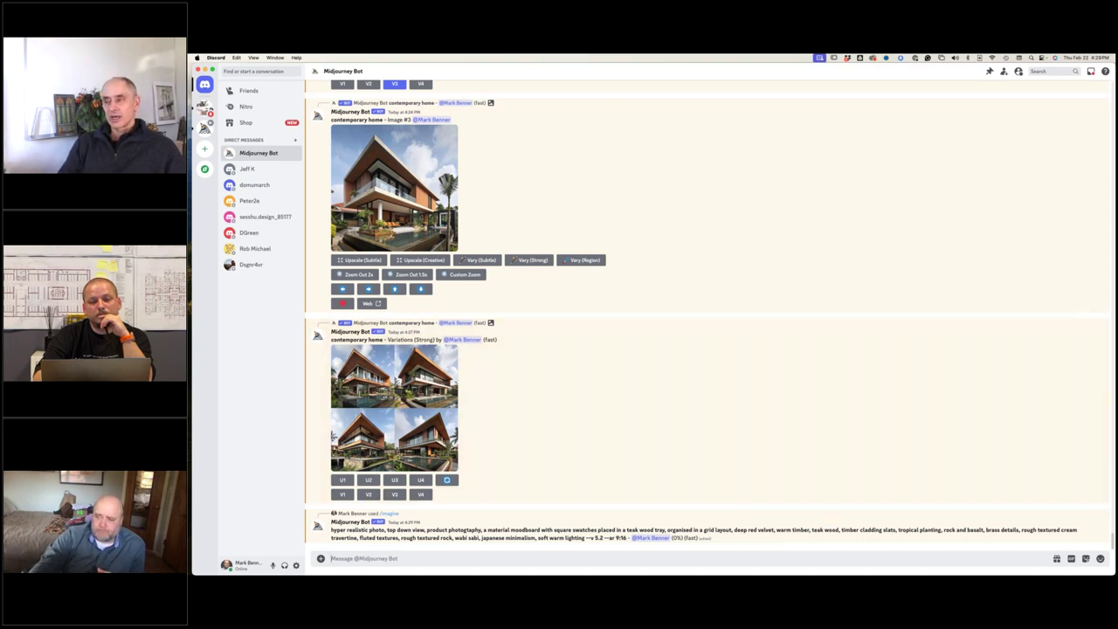
# - Switch to Adobe Acrobat with the architect's guide and look through the File menu
pyautogui.moveTo(749, 573)
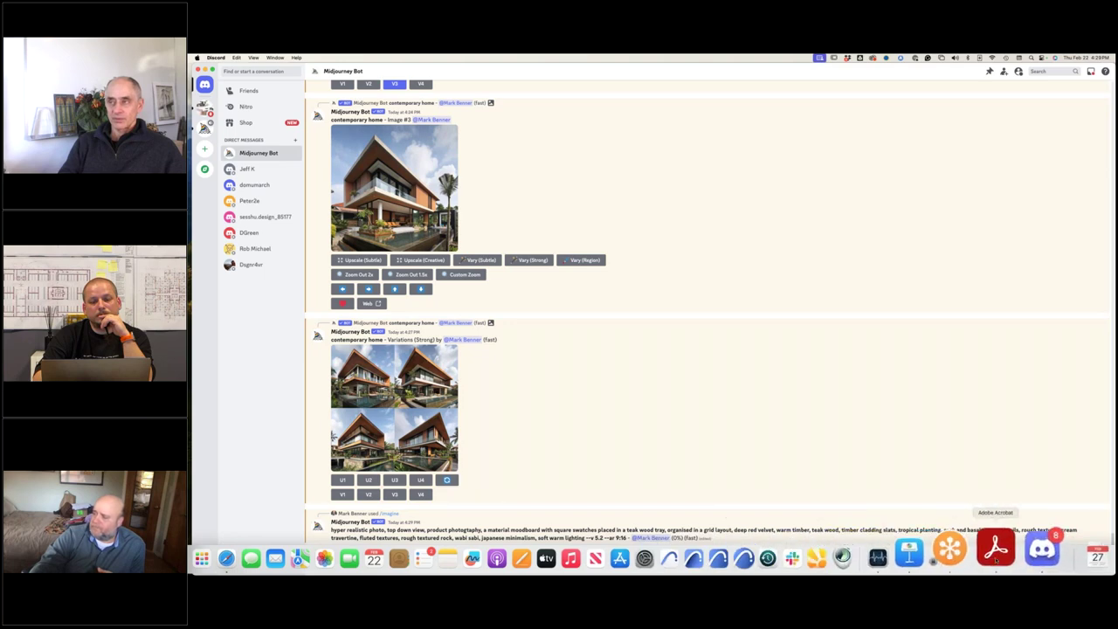
pyautogui.click(993, 563)
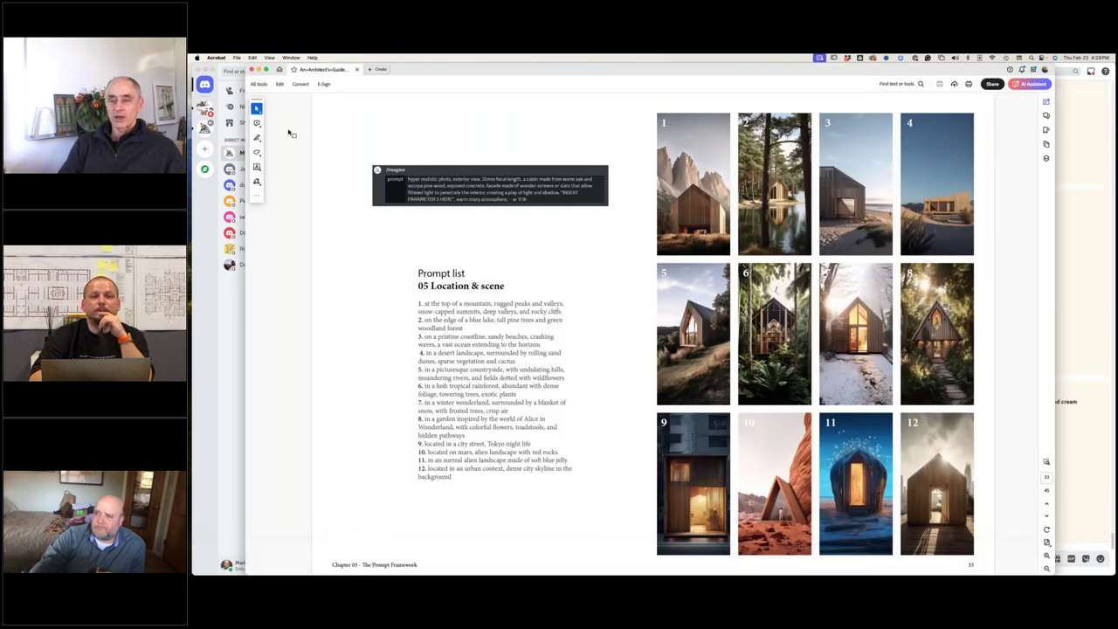
pyautogui.click(237, 57)
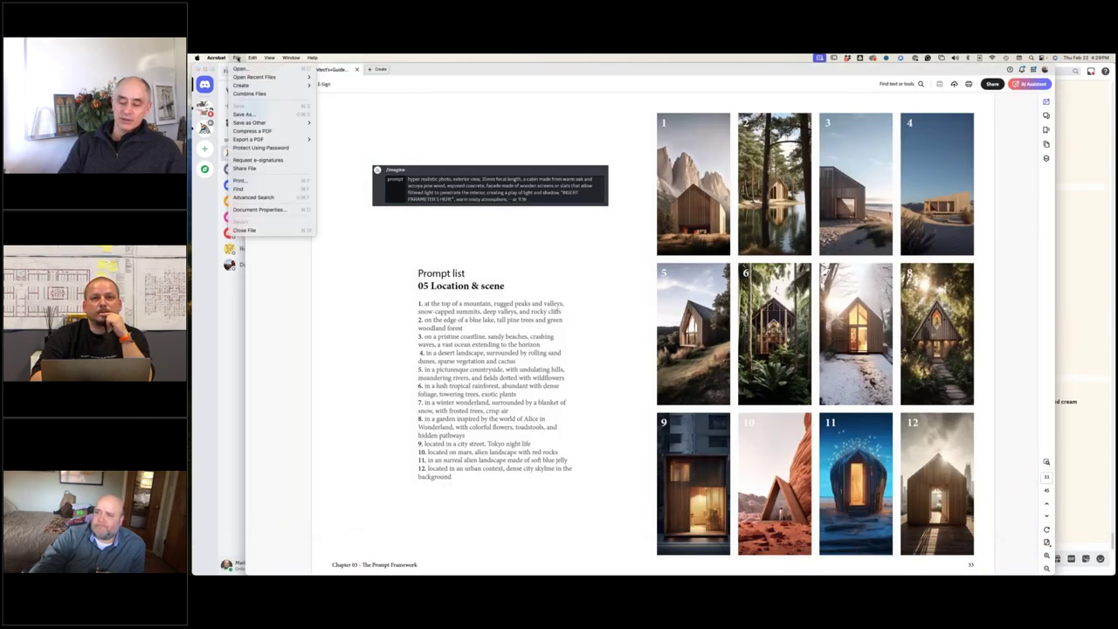
pyautogui.click(252, 58)
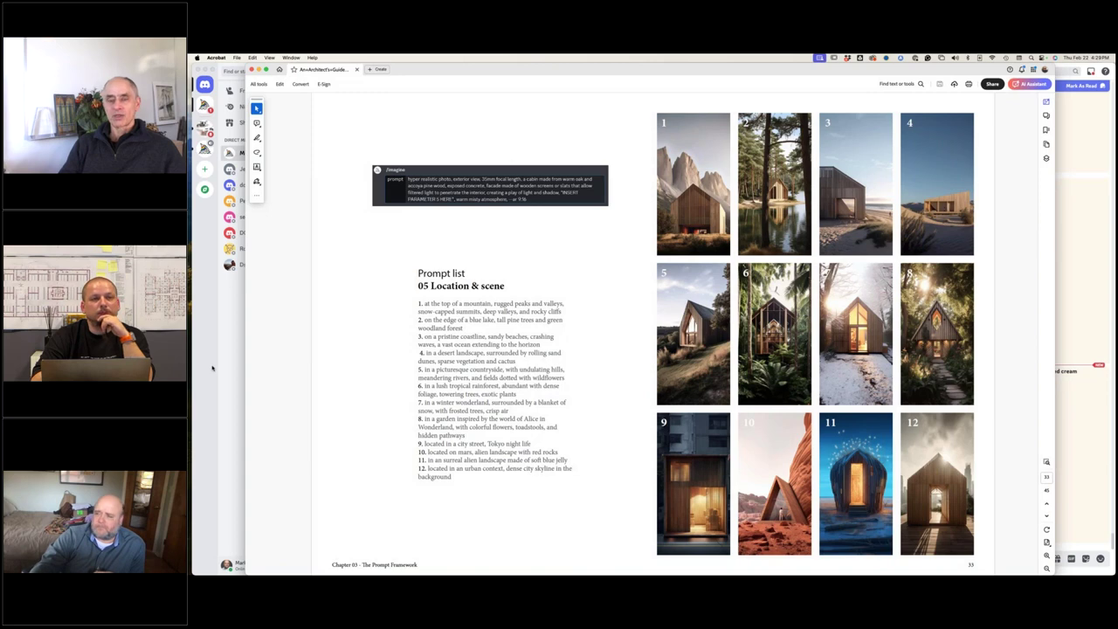
# - Return to Discord, enlarge the generated material moodboard grid to examine it, and close the preview
pyautogui.press('super+Tab')
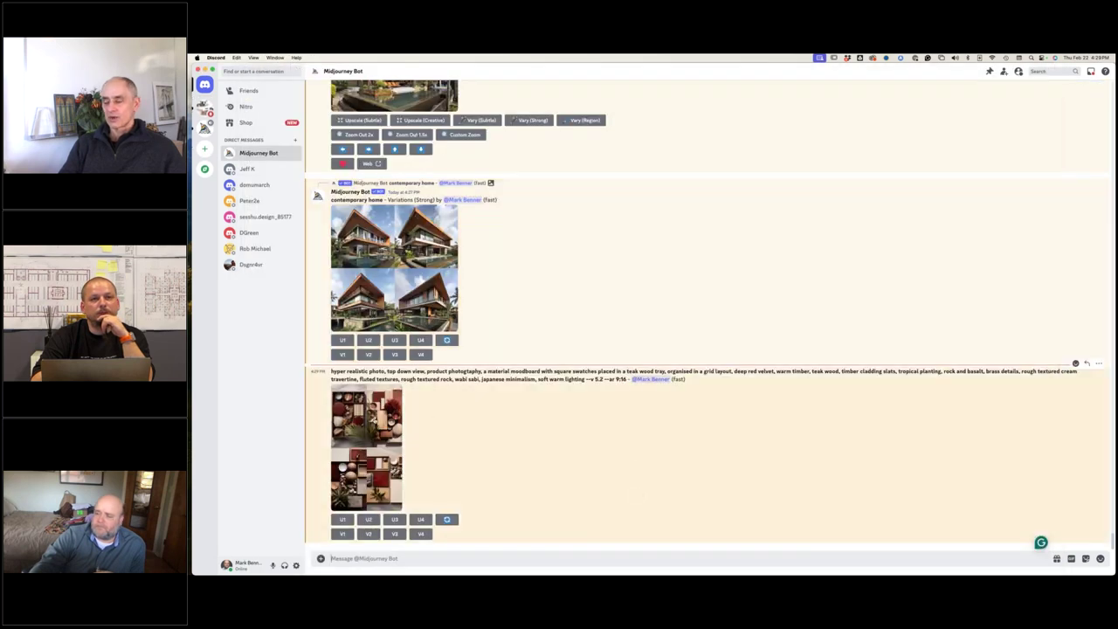
pyautogui.click(366, 450)
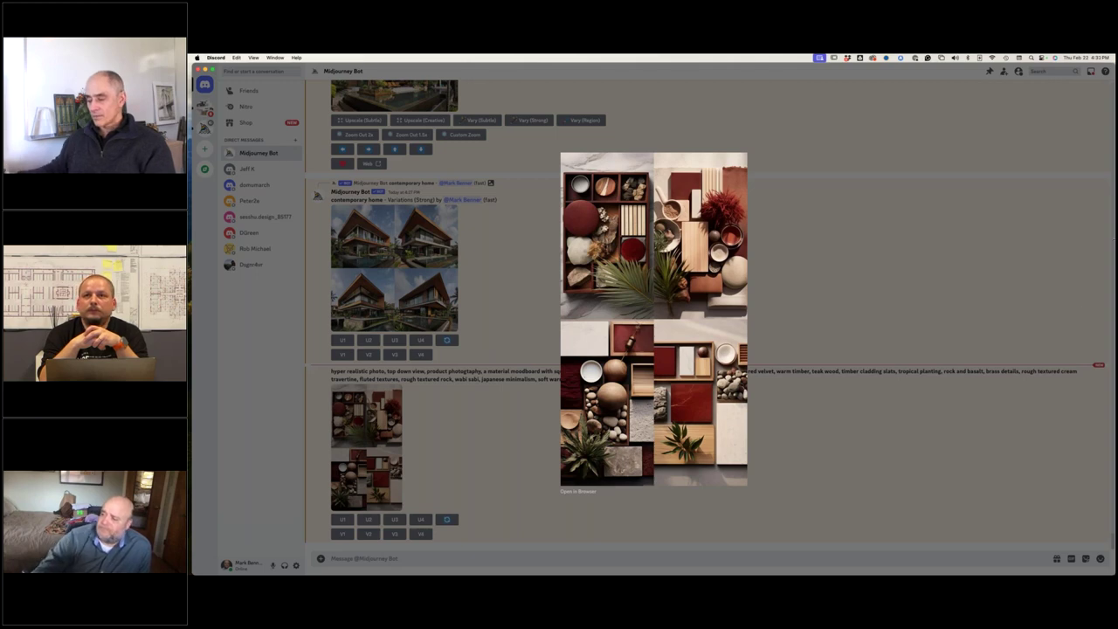
pyautogui.click(919, 279)
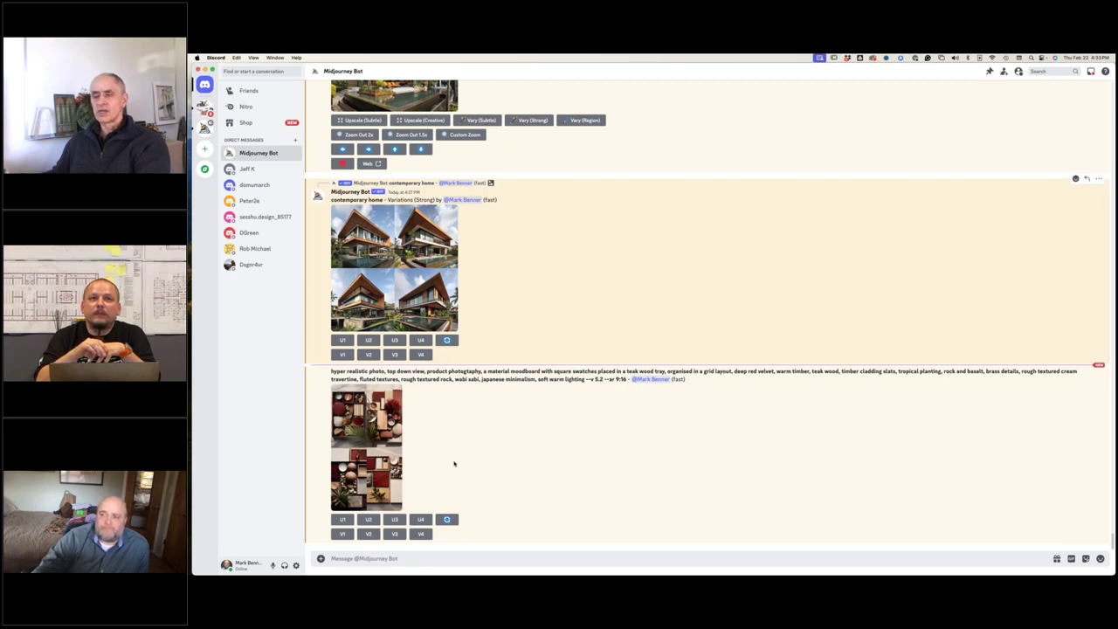
# - Switch to the Keynote presentation and go back eight slides to the "JMAD Stable Diffusion Examples" staircase sketch
pyautogui.moveTo(790, 567)
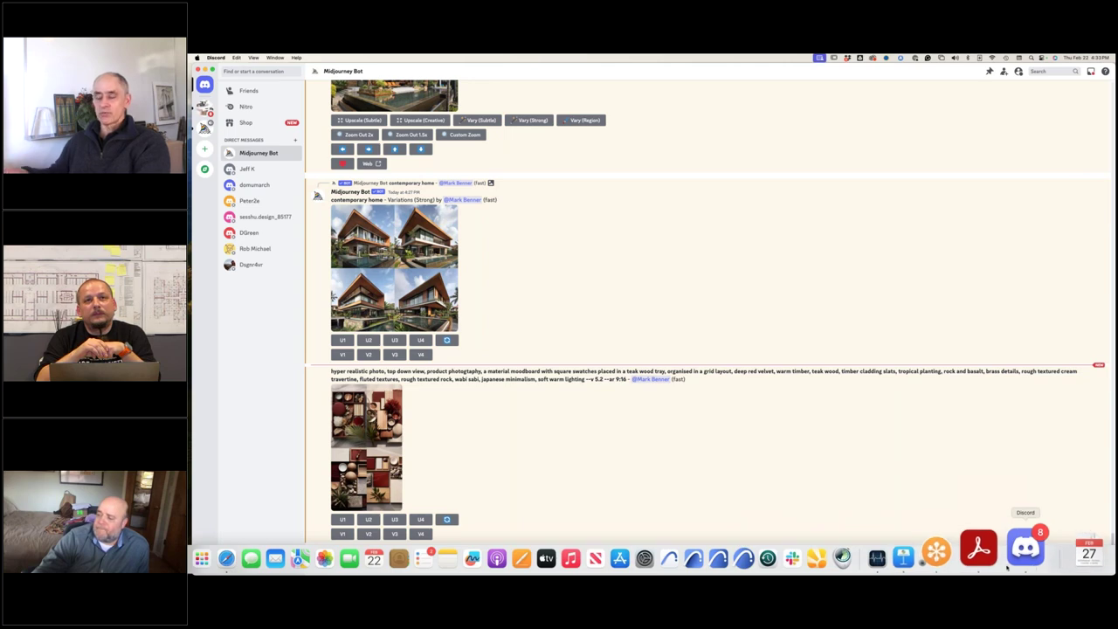
pyautogui.click(946, 560)
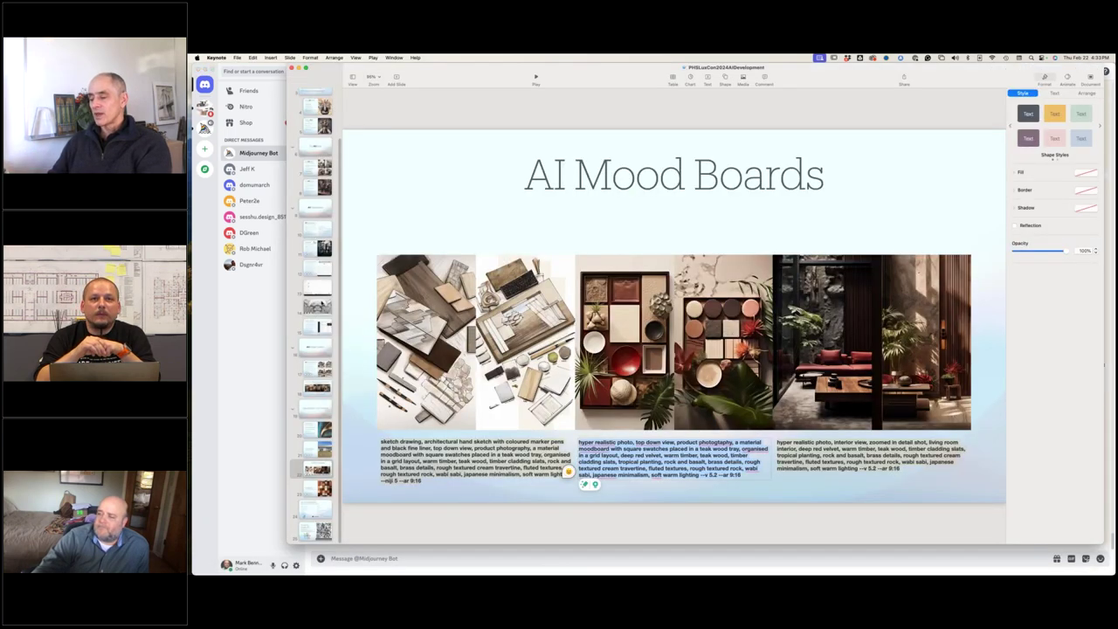
pyautogui.press('Up')
pyautogui.press('Up')
pyautogui.press('Up')
pyautogui.press('Up')
pyautogui.press('Up')
pyautogui.press('Up')
pyautogui.press('Up')
pyautogui.press('Up')
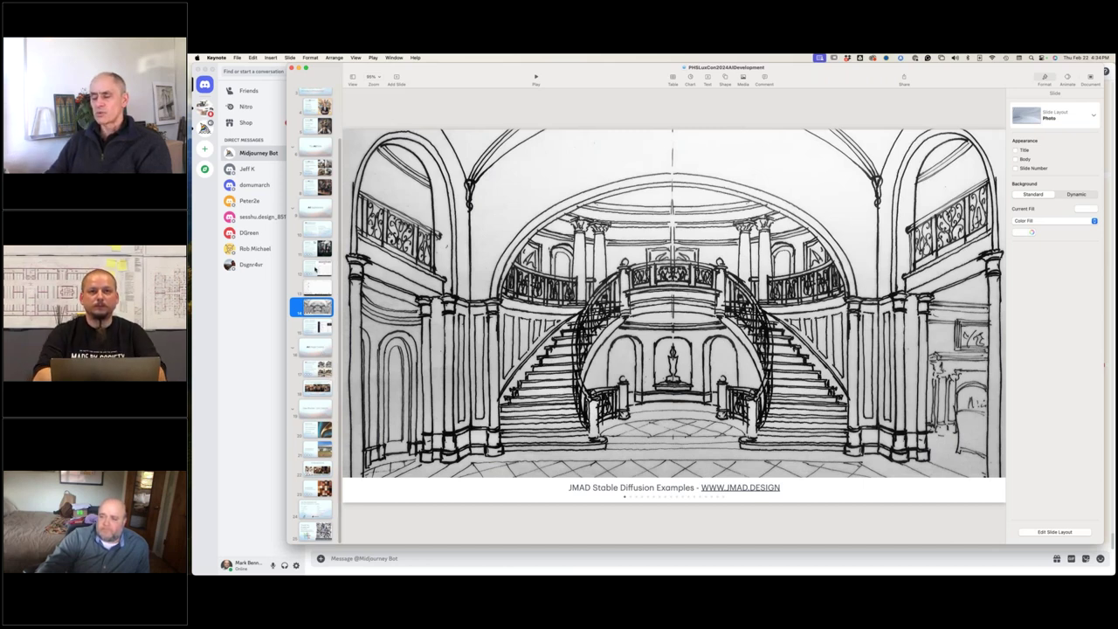
# - Show the "ARCHITEChTURES AI-Powered Building Design" slide and play the demo video on the slide after it
pyautogui.click(316, 269)
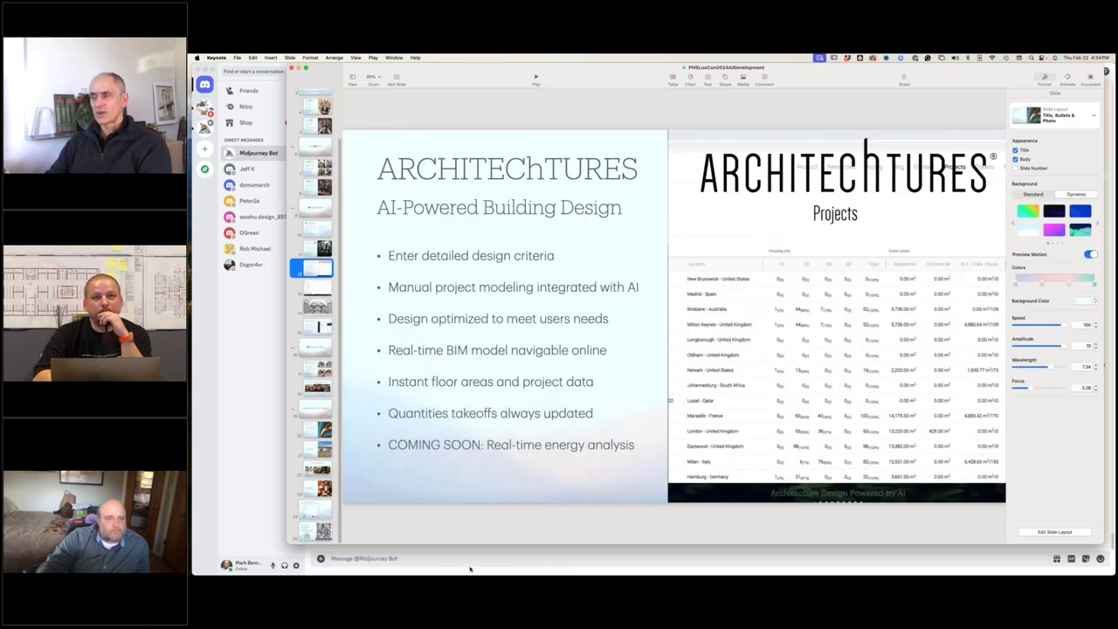
pyautogui.click(324, 289)
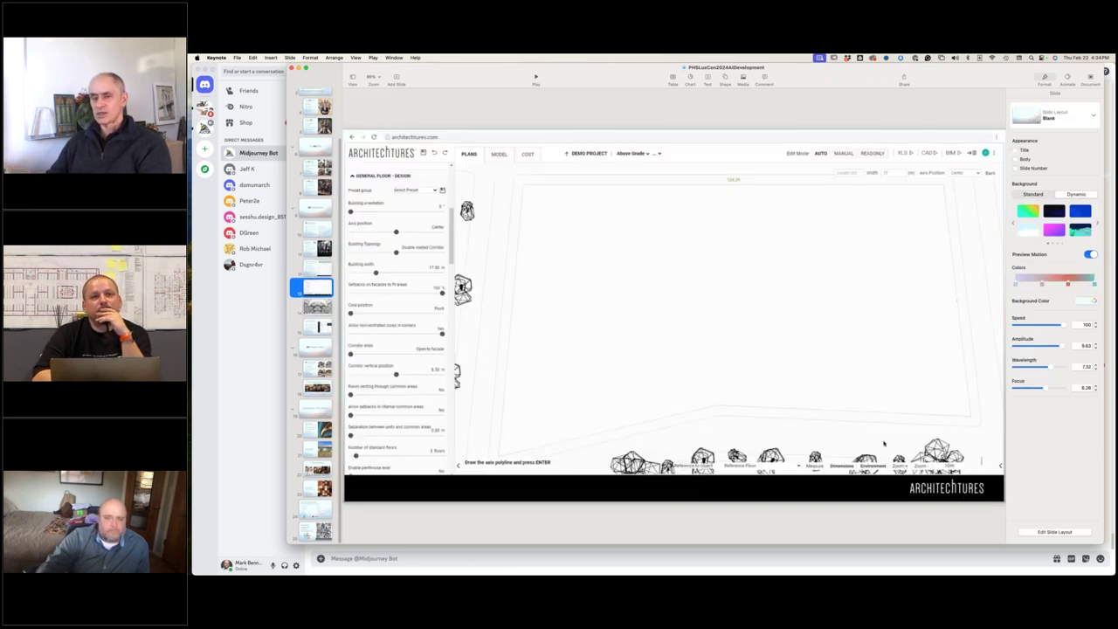
pyautogui.click(776, 348)
pyautogui.click(776, 349)
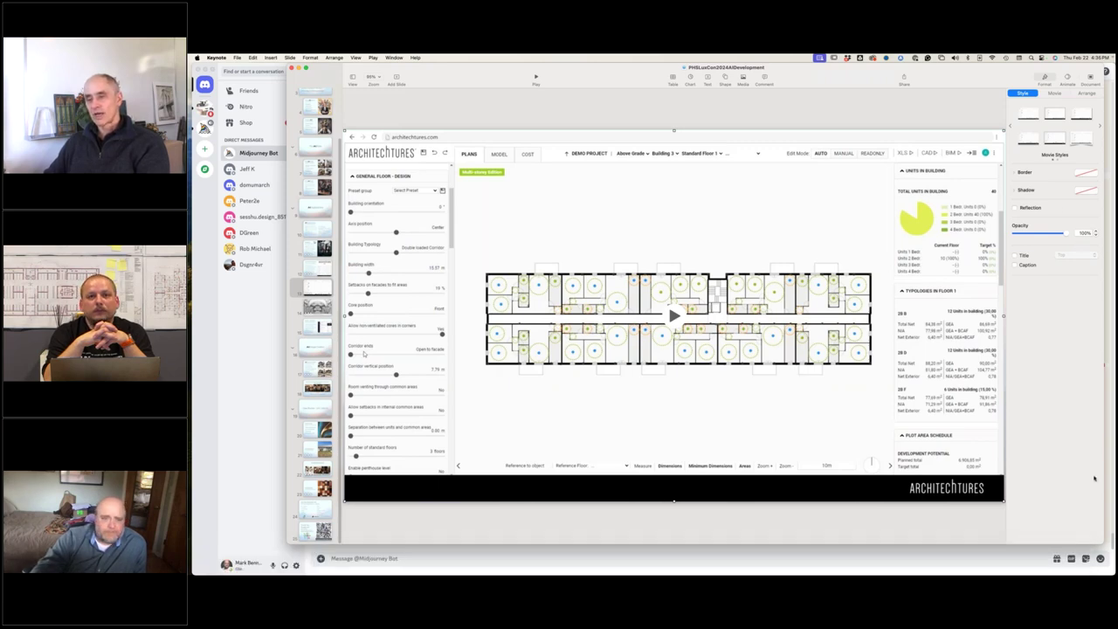
pyautogui.press('alt+super+p')
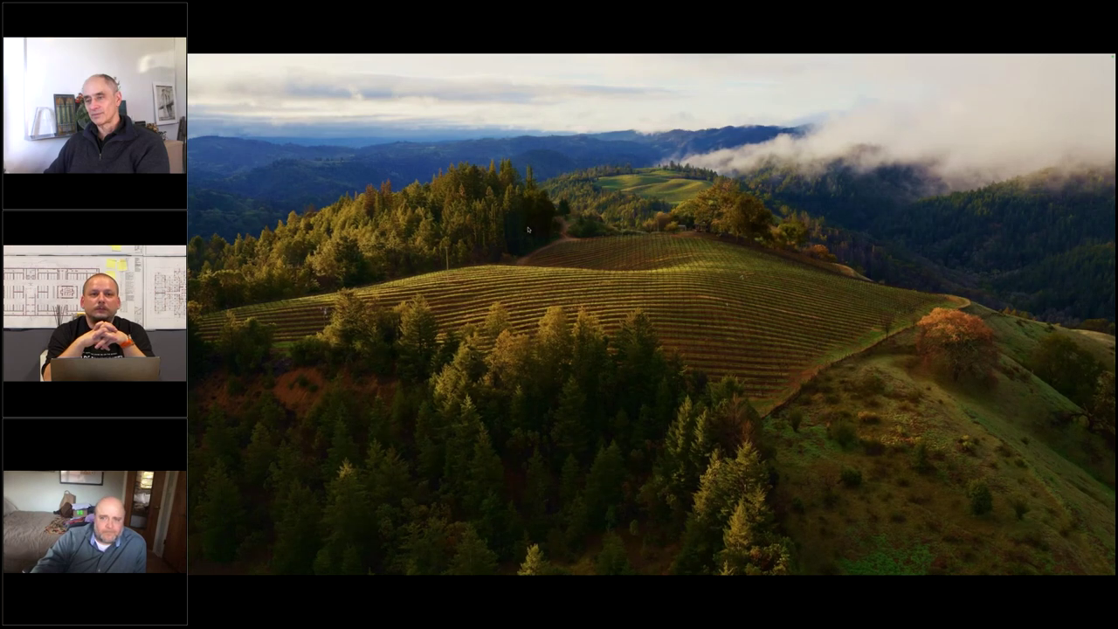
pyautogui.press('Escape')
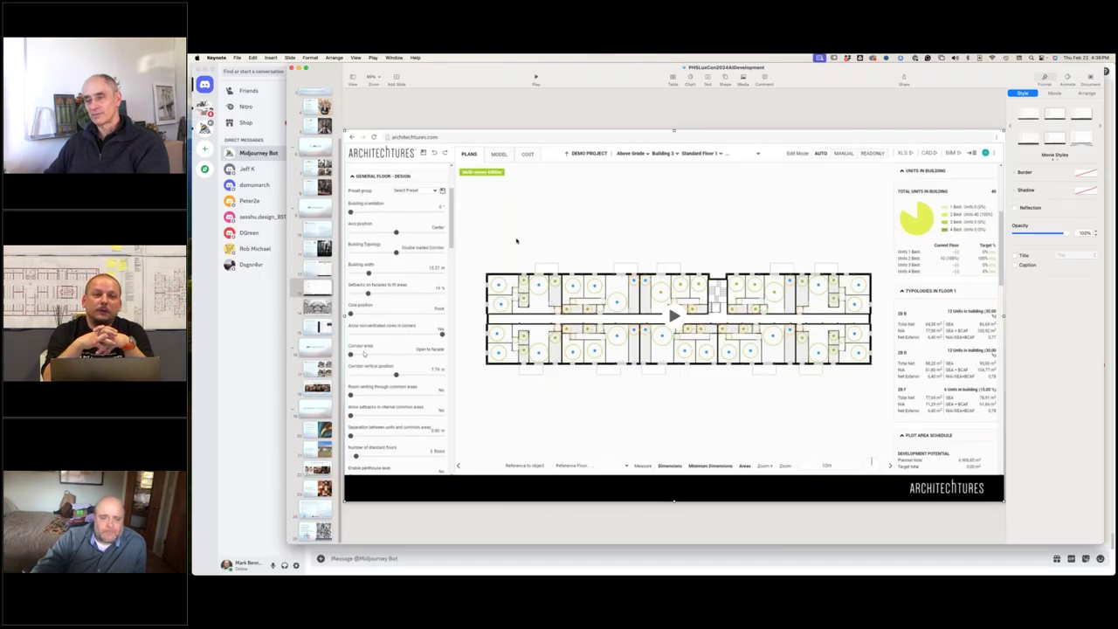